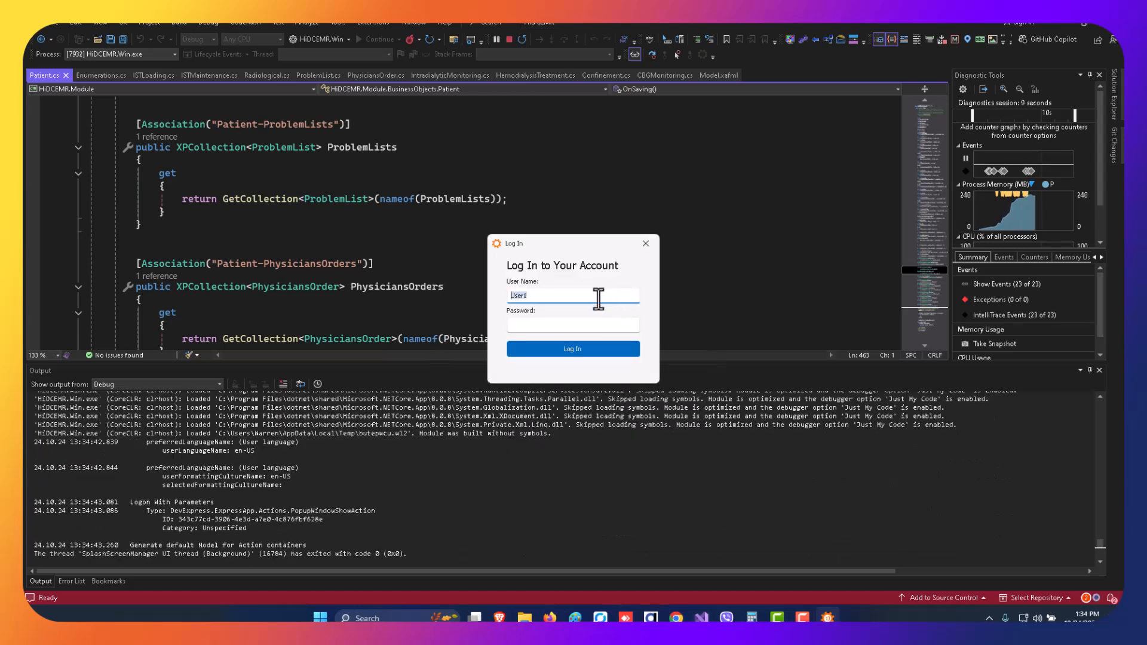
Log in with the prefilled user name and browse the list of patient records.
click(573, 349)
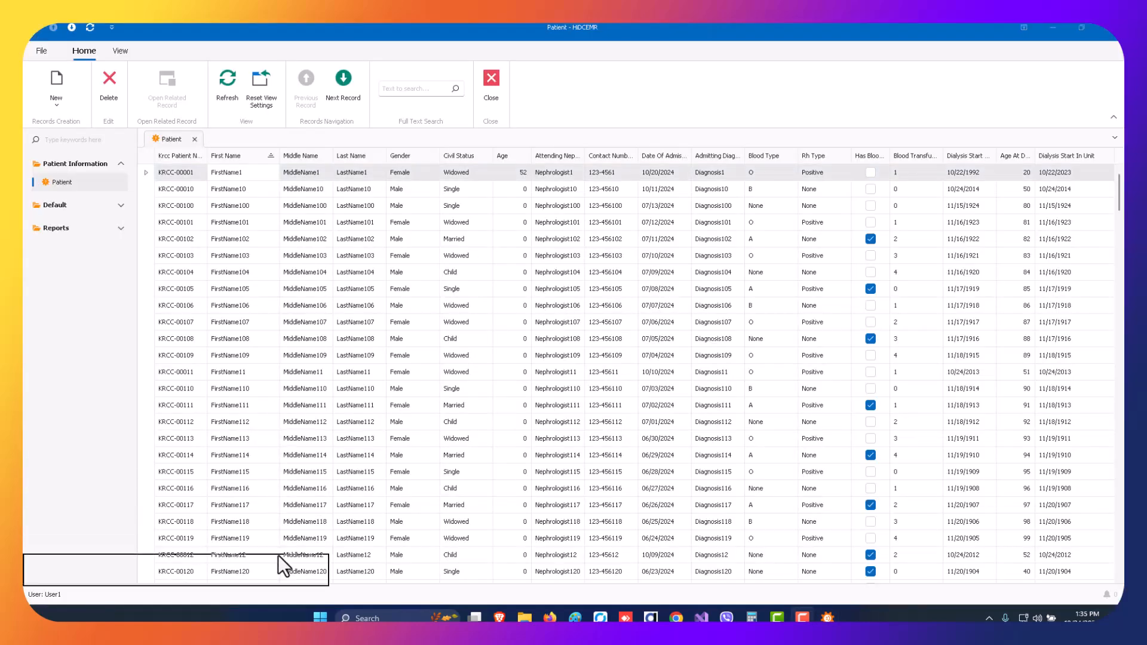
scroll(489, 274, down, 20)
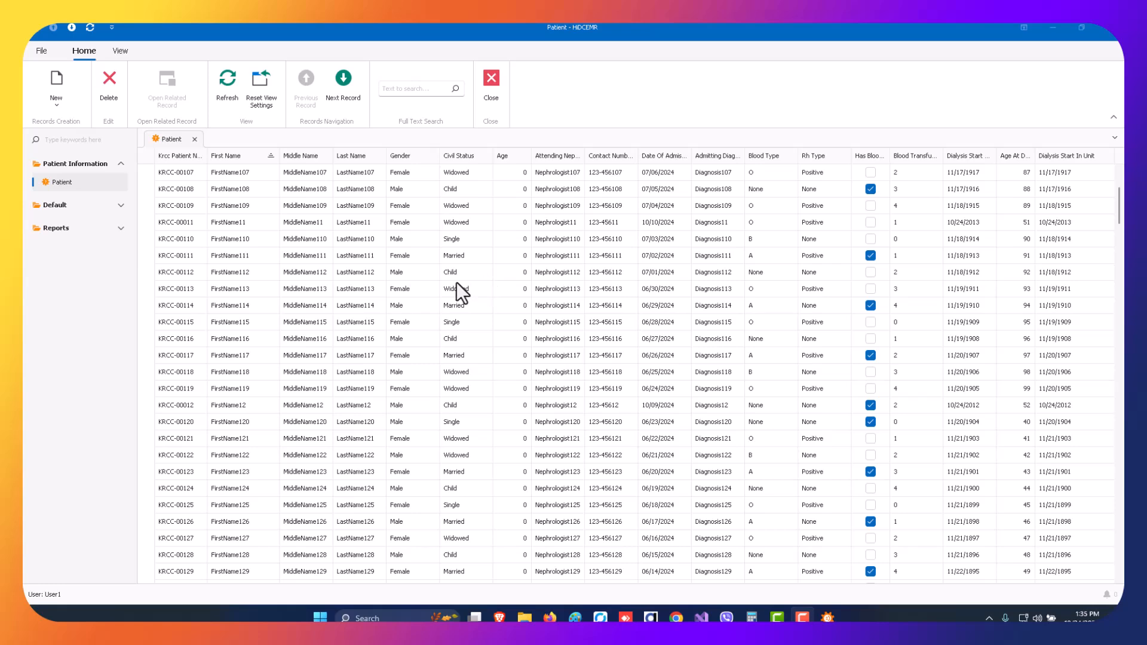
scroll(428, 288, up, 15)
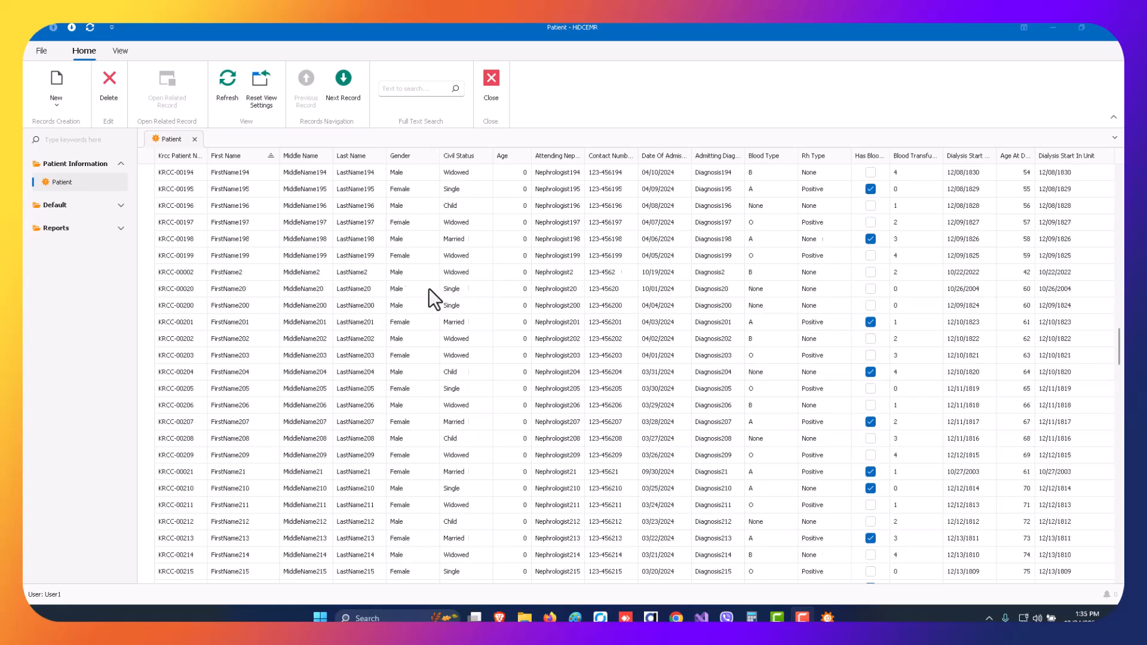
scroll(429, 288, up, 8)
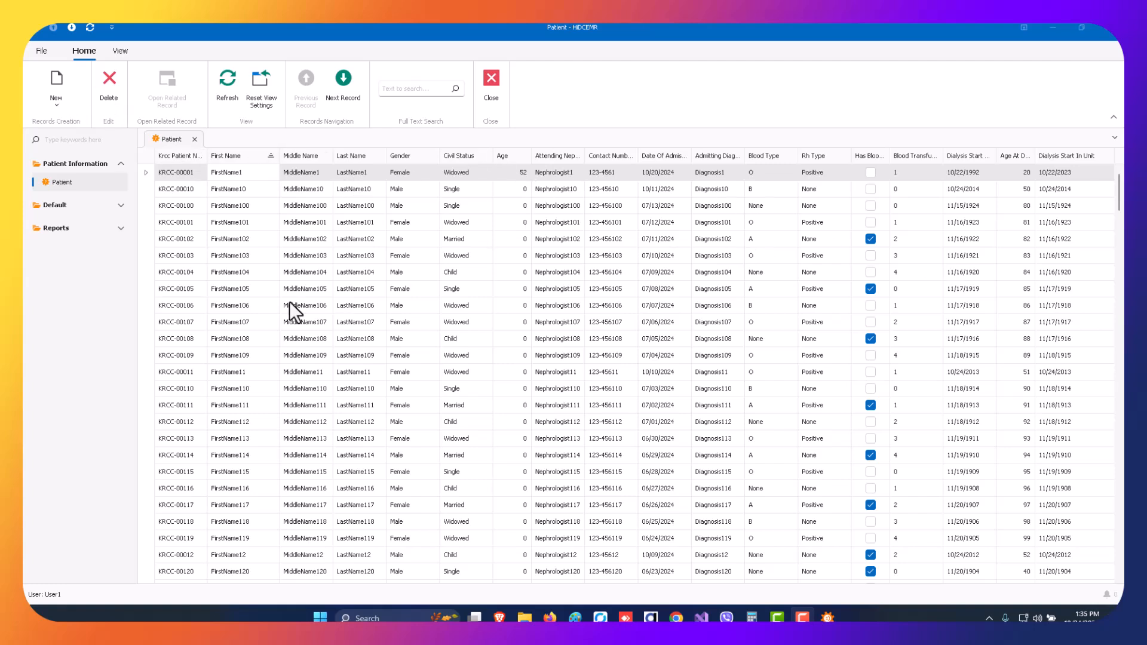
scroll(318, 324, down, 14)
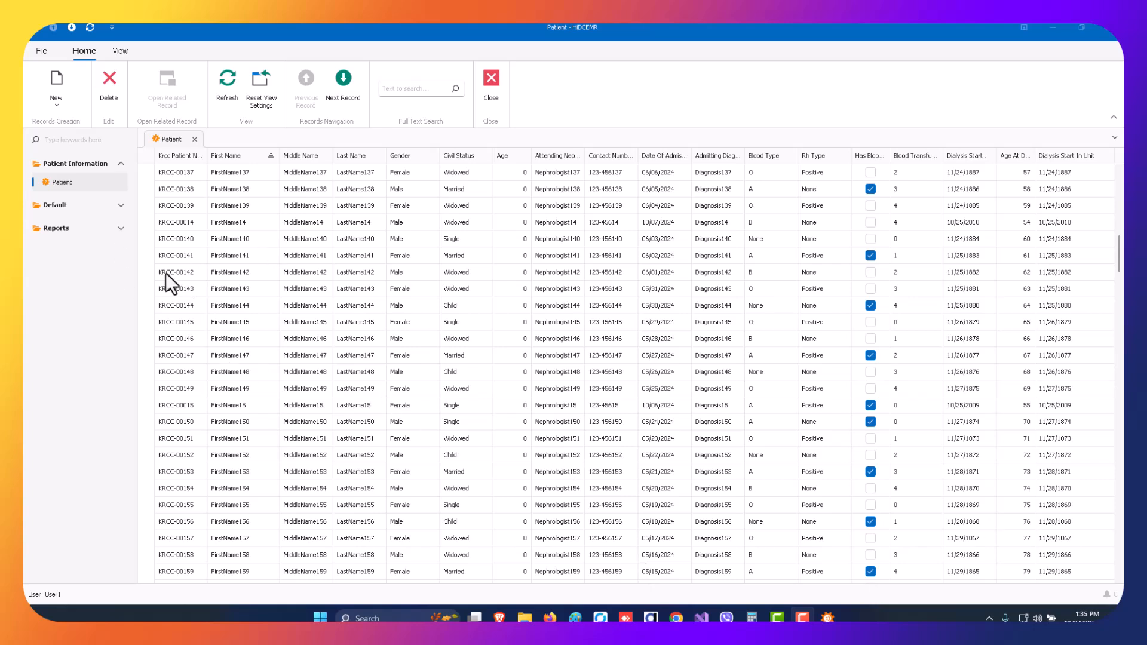
Create a new patient record and enter the patient number and the patient's first, middle and last names.
click(57, 83)
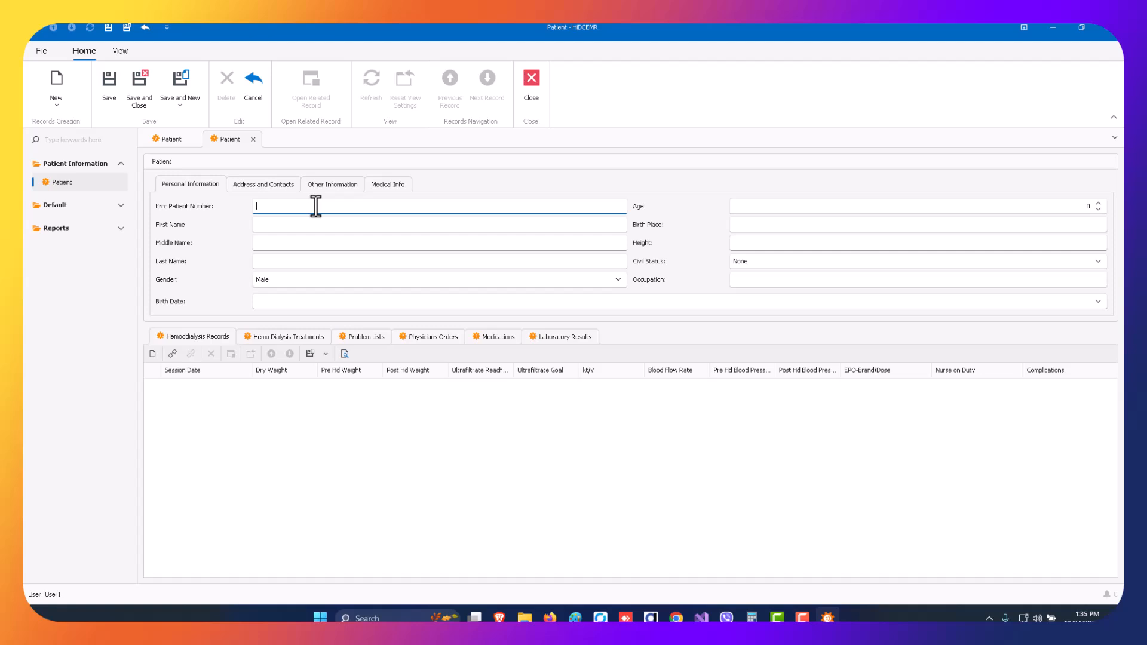
text(1KRC1)
click(325, 225)
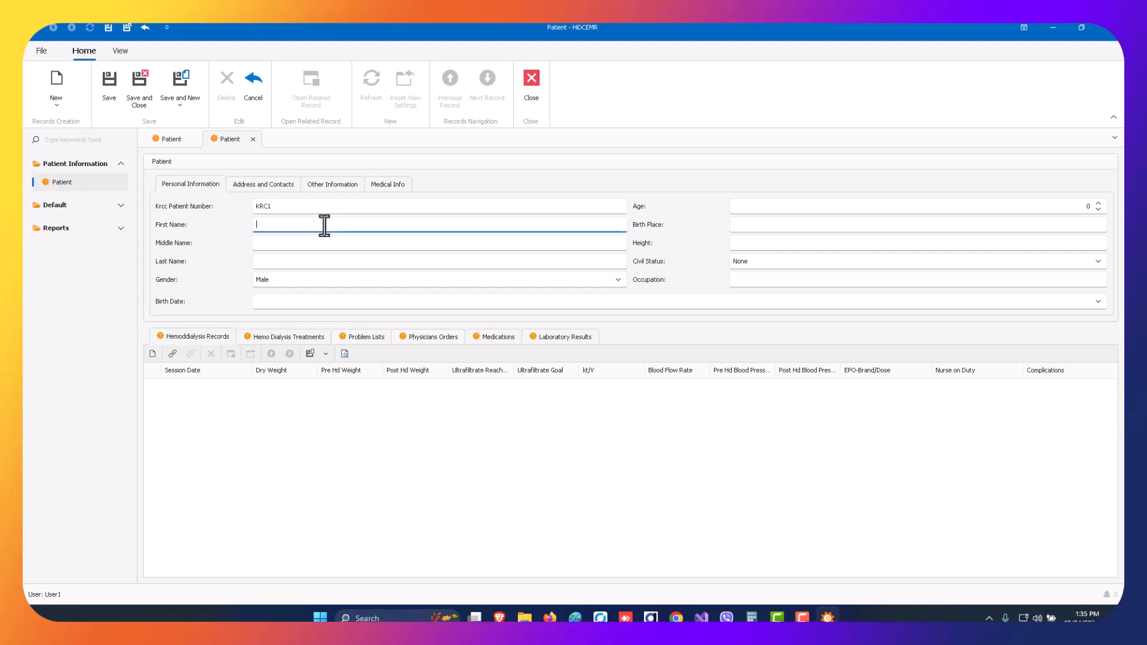
key(Tab)
text(M.)
key(Tab)
text(De la Cruz)
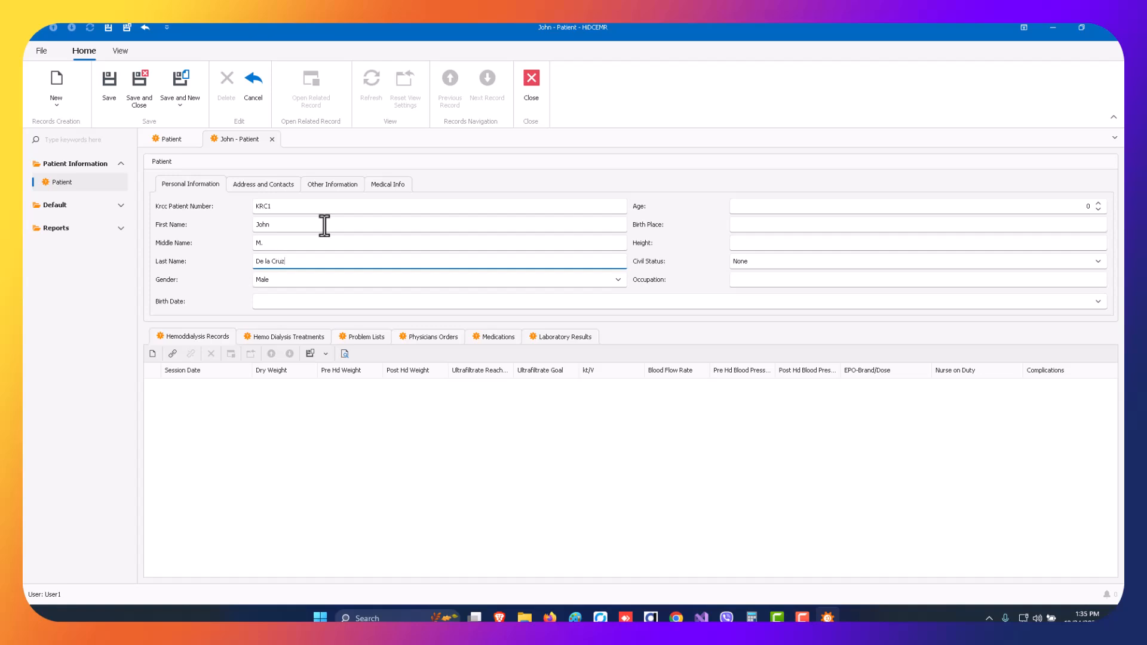
Fill in the patient's birth date in the personal information.
click(354, 303)
click(1098, 303)
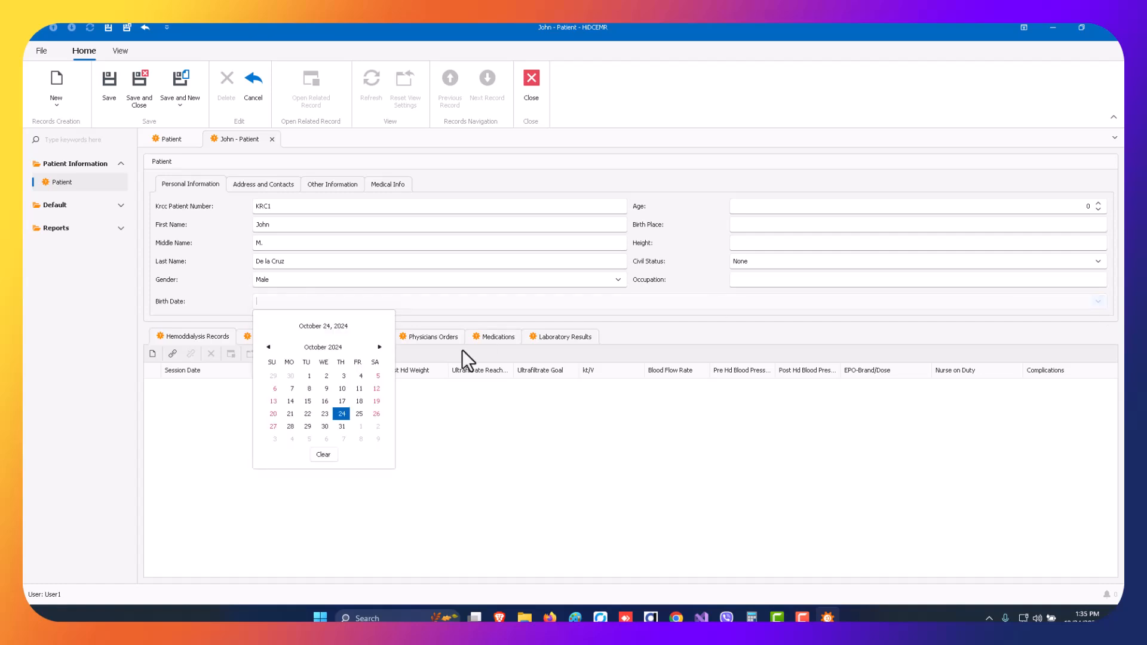
click(328, 350)
click(317, 351)
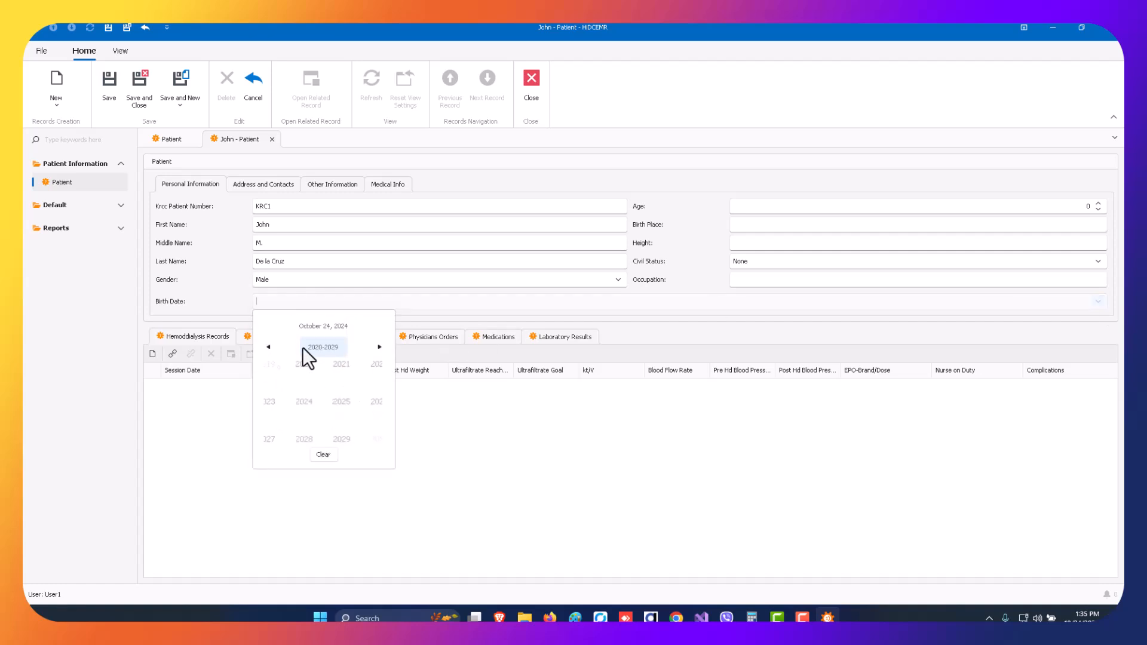
click(268, 347)
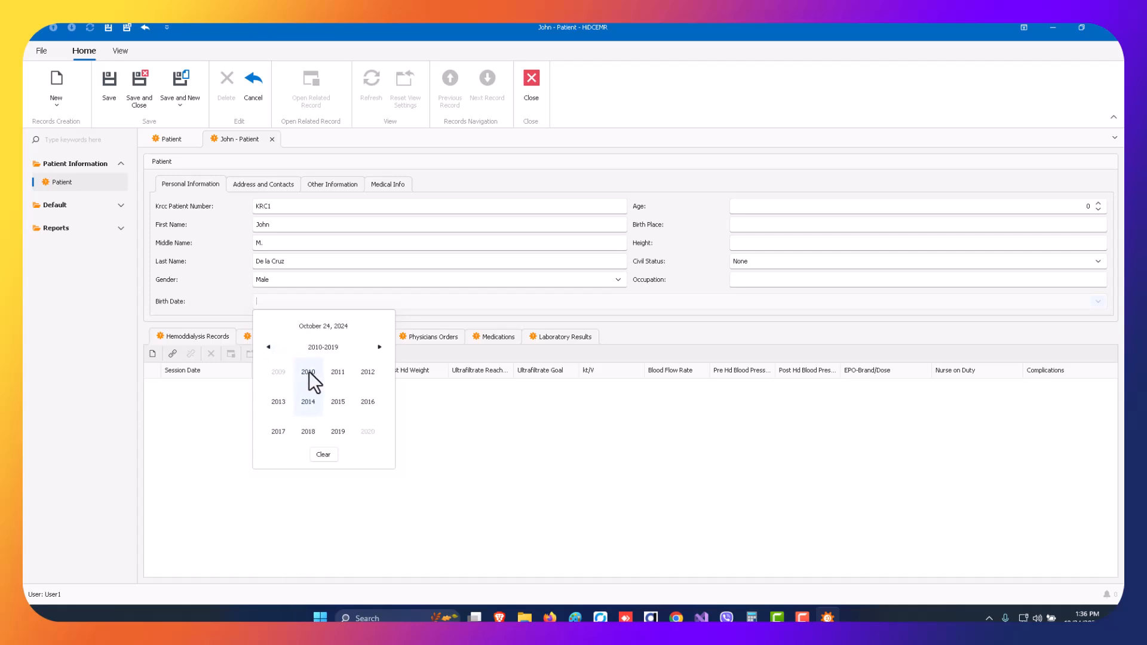
click(267, 347)
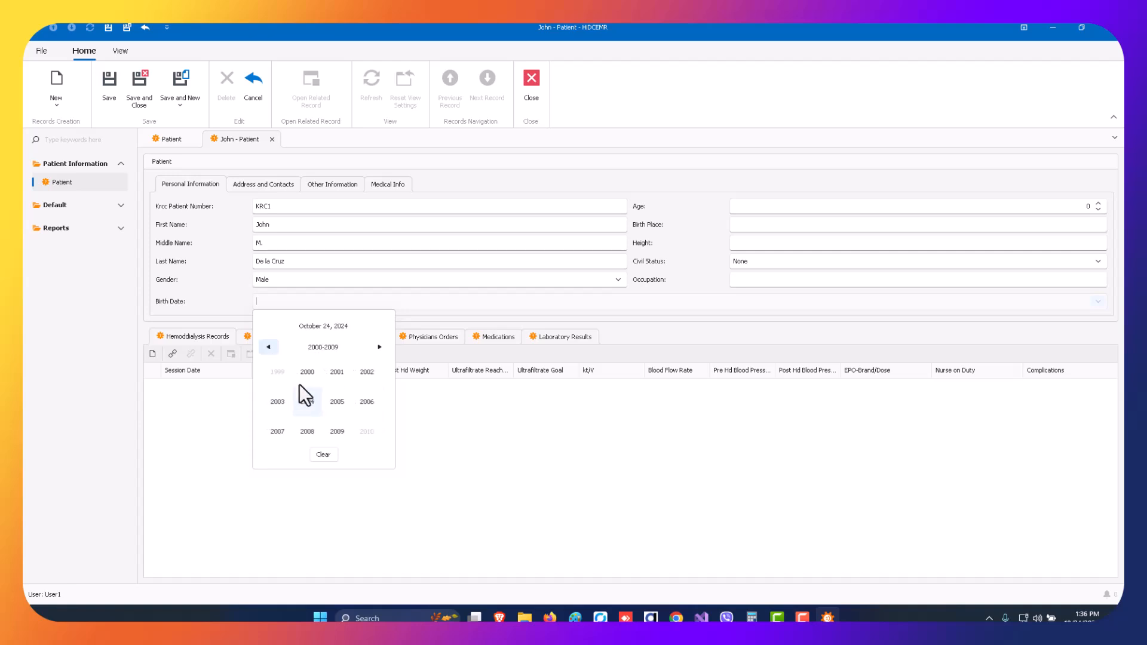
click(311, 371)
click(283, 371)
click(309, 389)
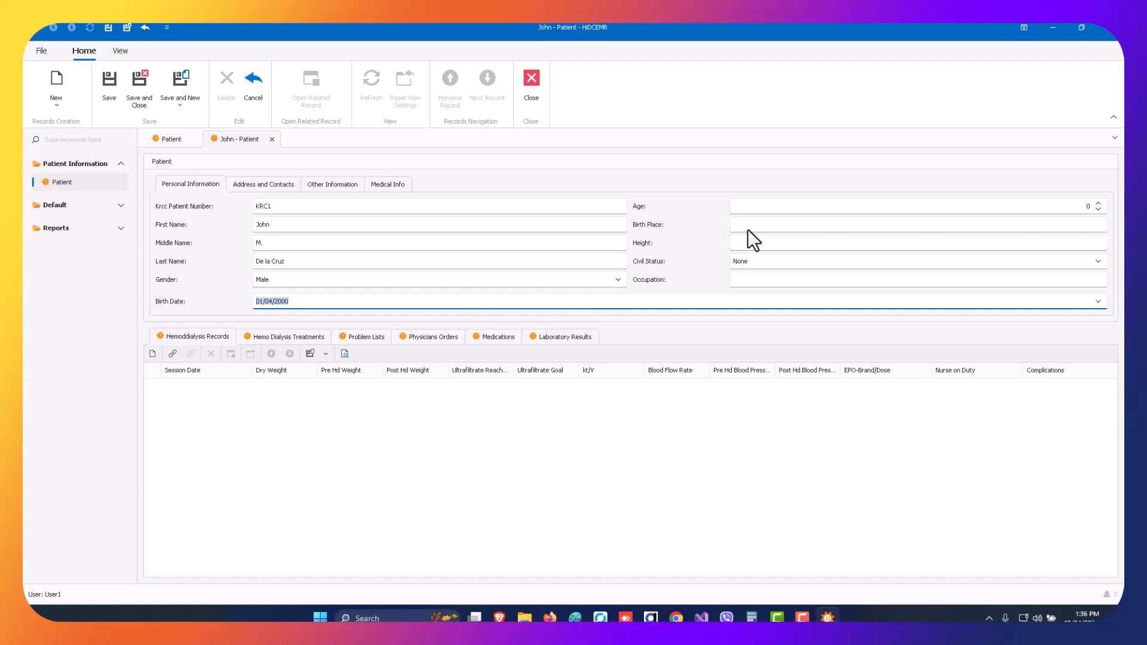
Enter Baguio City as the patient's birth place and 5"6' as the height.
click(775, 226)
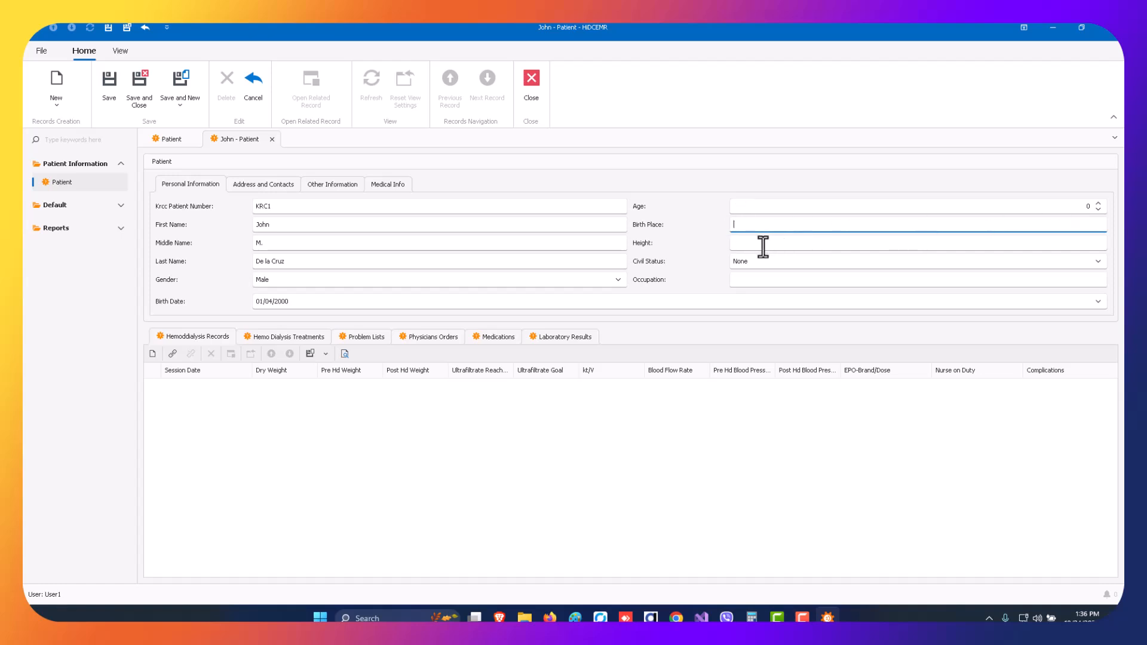
text(Baguio City)
click(763, 243)
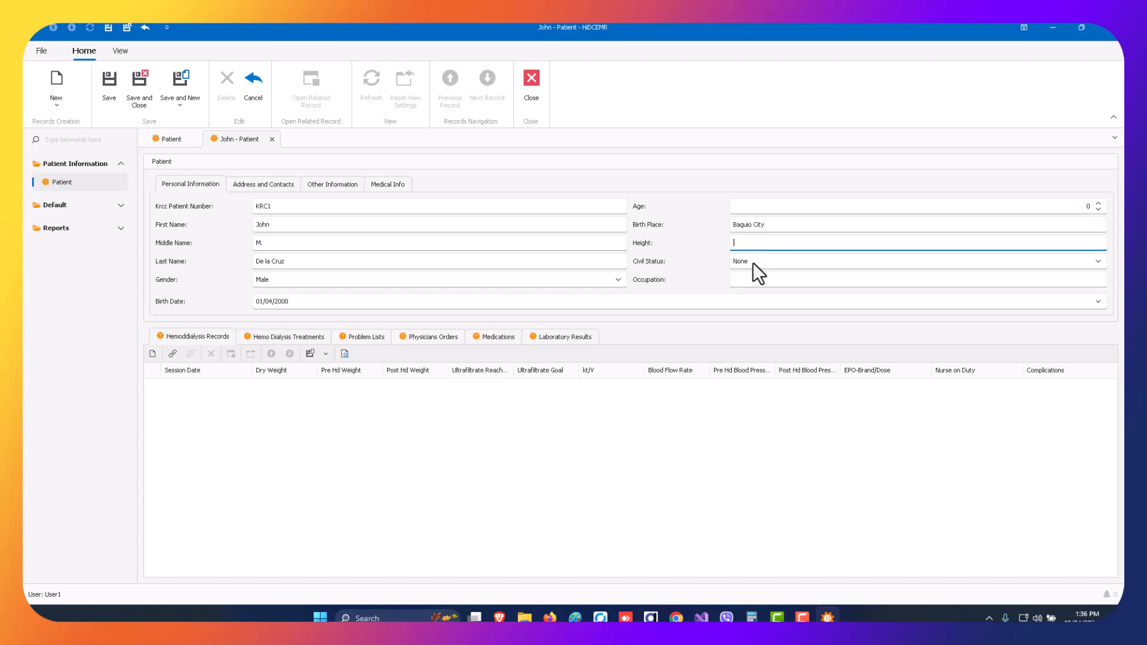
drag(754, 245, 680, 241)
text(5"6')
Set the patient's civil status to Married and the occupation to Programmer.
click(747, 261)
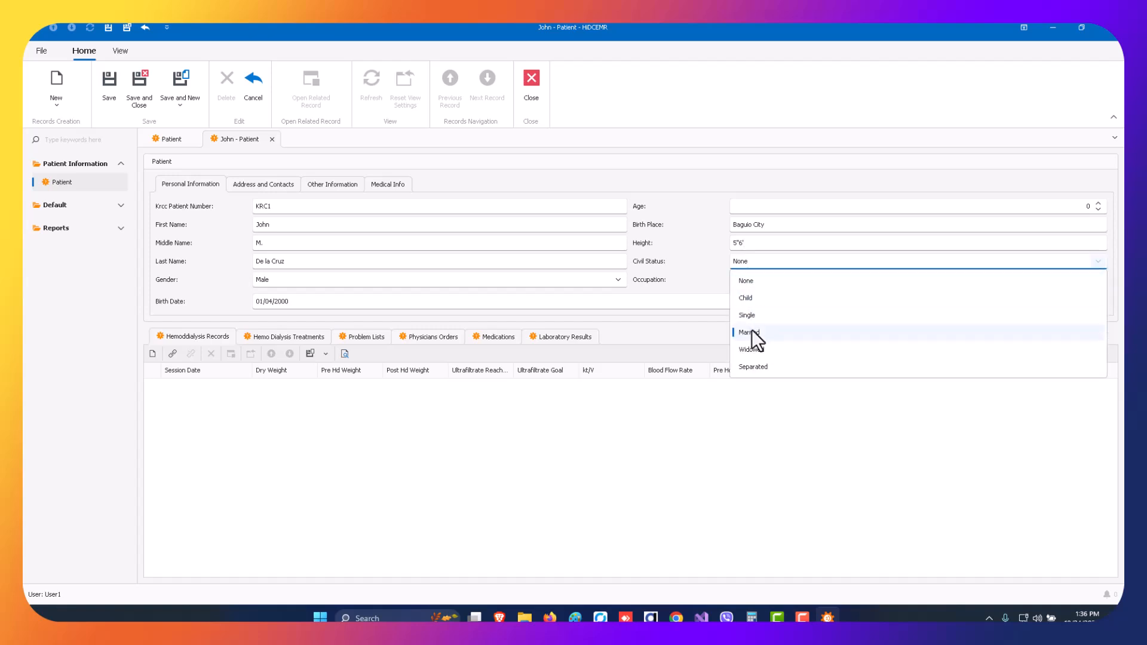
click(752, 330)
click(750, 281)
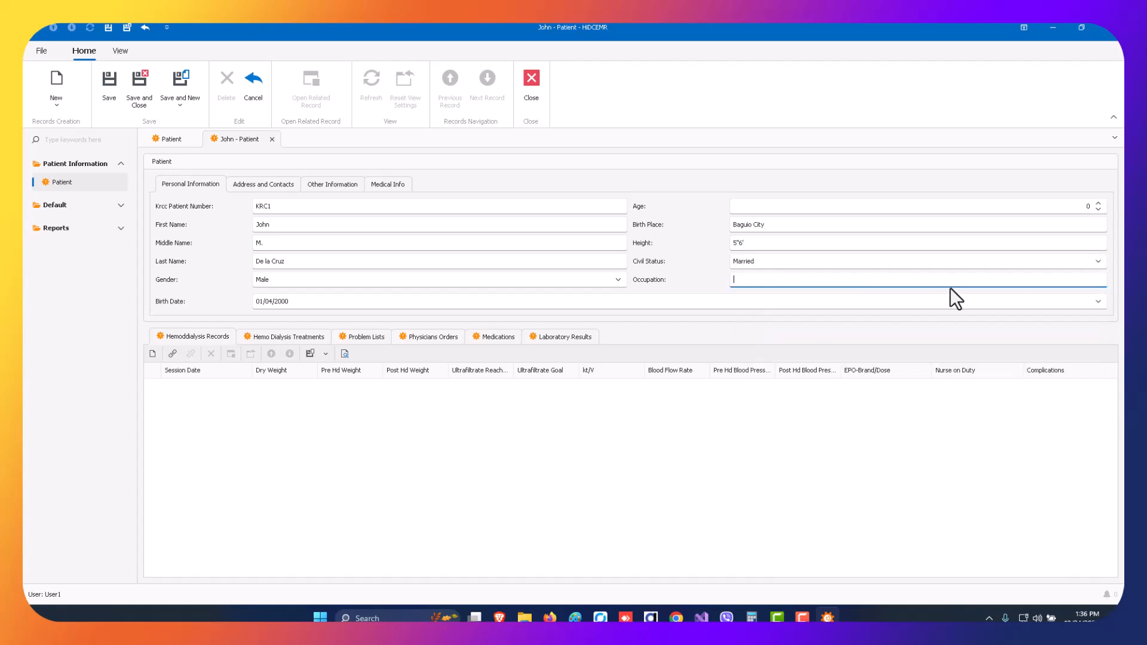
text(dasdsada)
drag(802, 279, 686, 277)
text(Programmer)
Look over the patient's contact and other information sections, and set the blood type to B in the medical information.
click(264, 185)
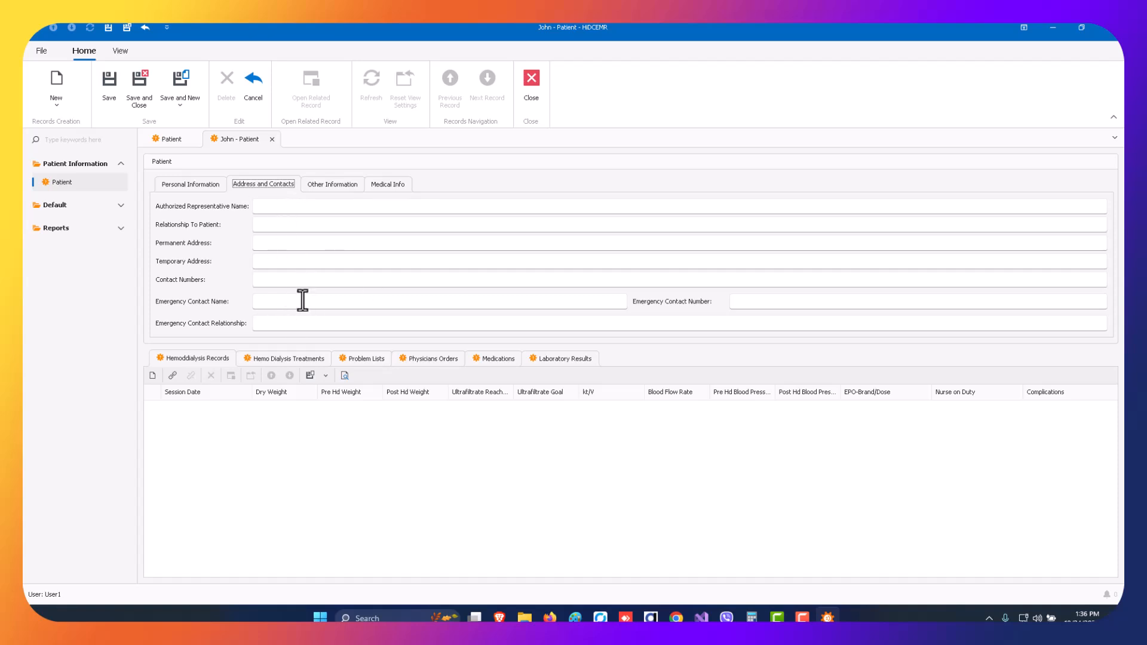
click(328, 185)
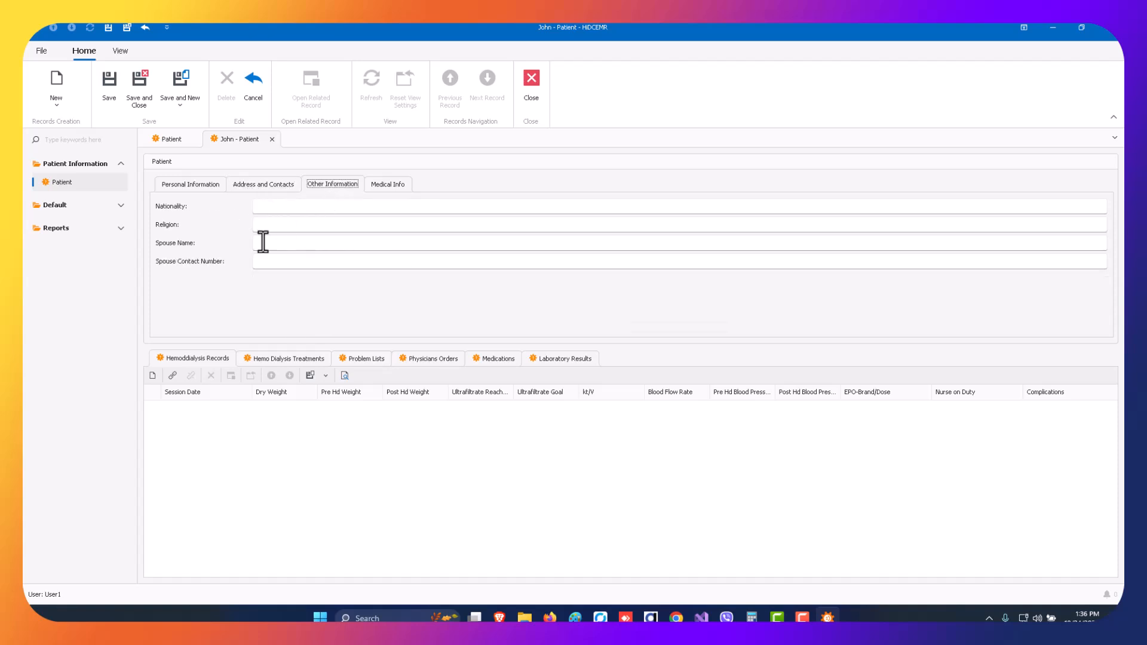
click(397, 185)
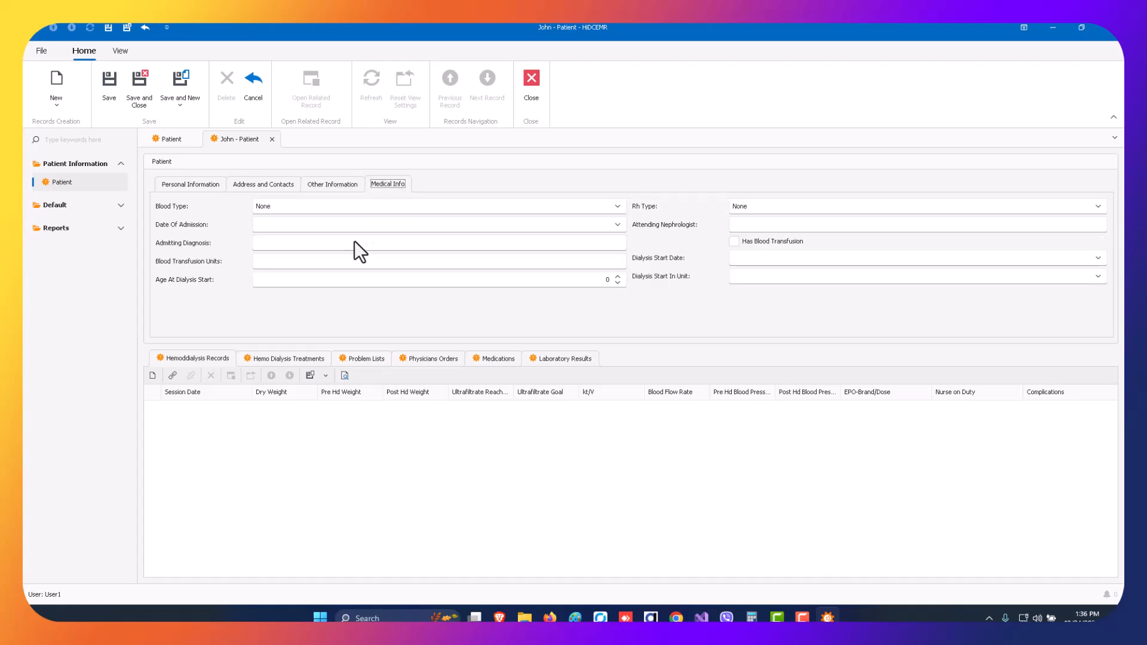
click(310, 209)
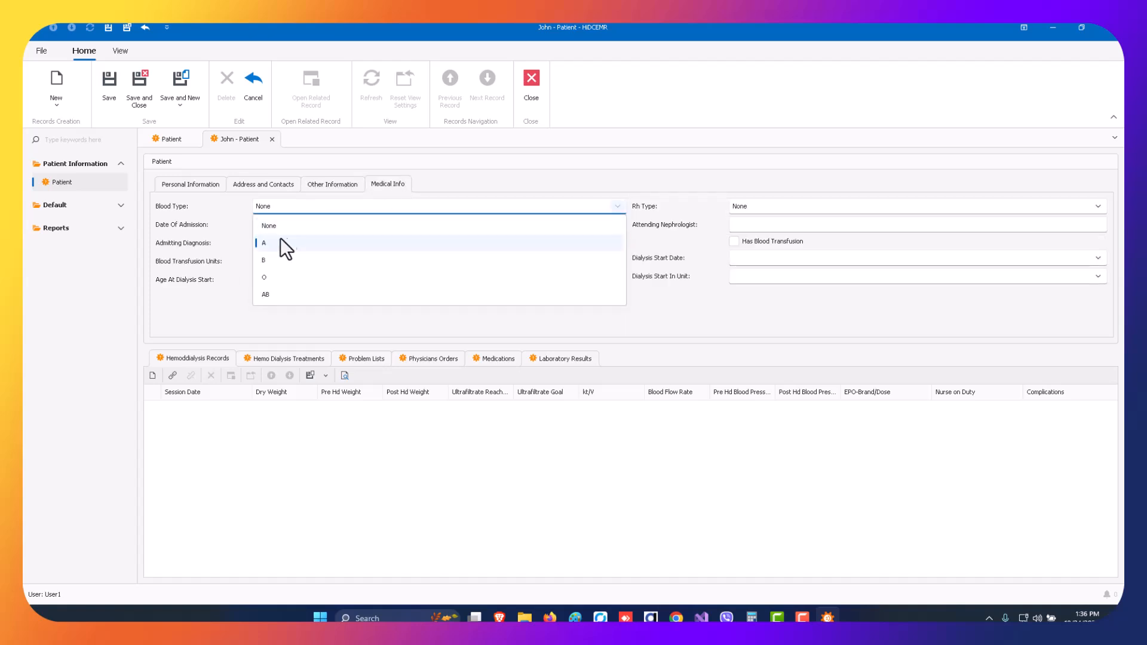
click(277, 257)
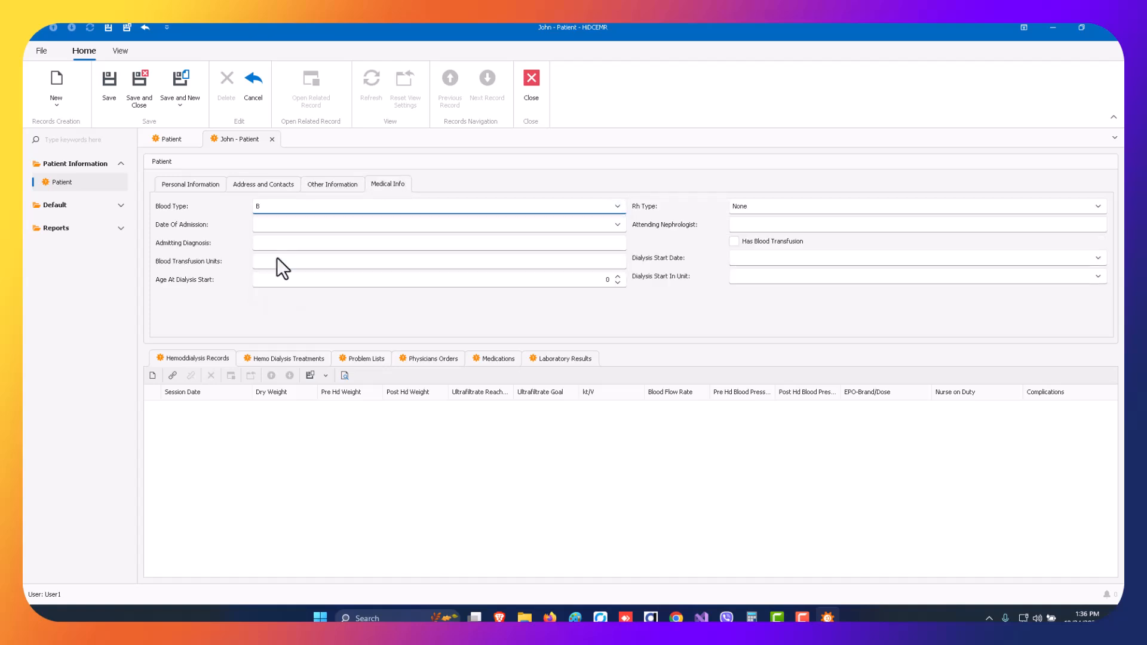
Set the date of admission to 10/24/2024 and enter Rx Sample as the admitting diagnosis.
click(292, 227)
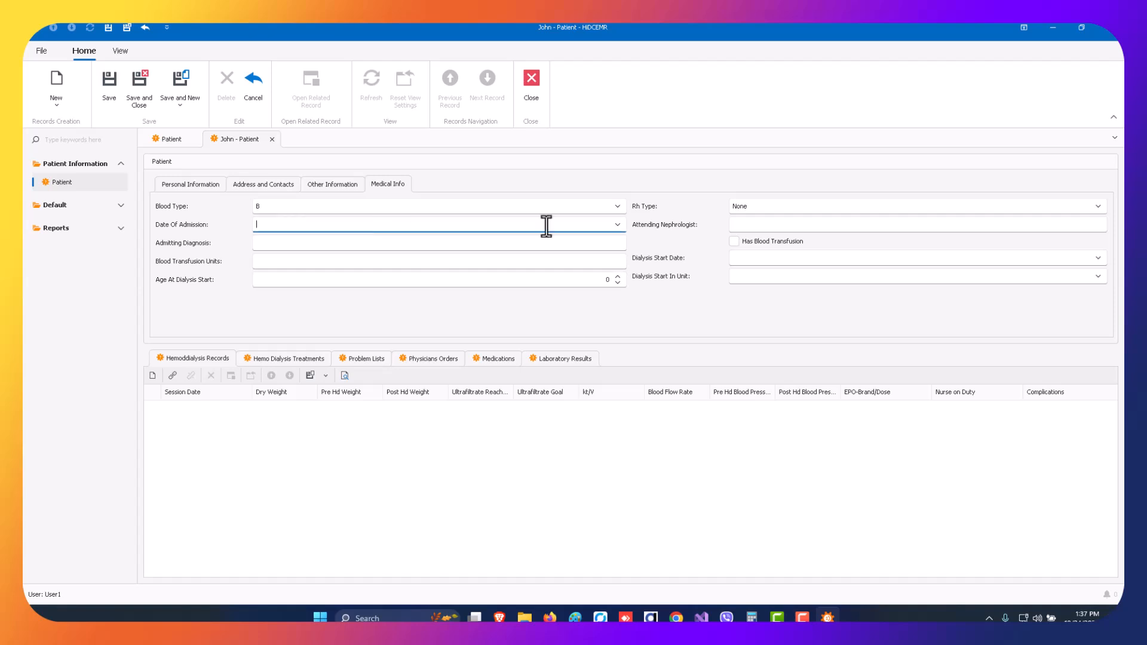
click(616, 225)
click(616, 224)
click(617, 226)
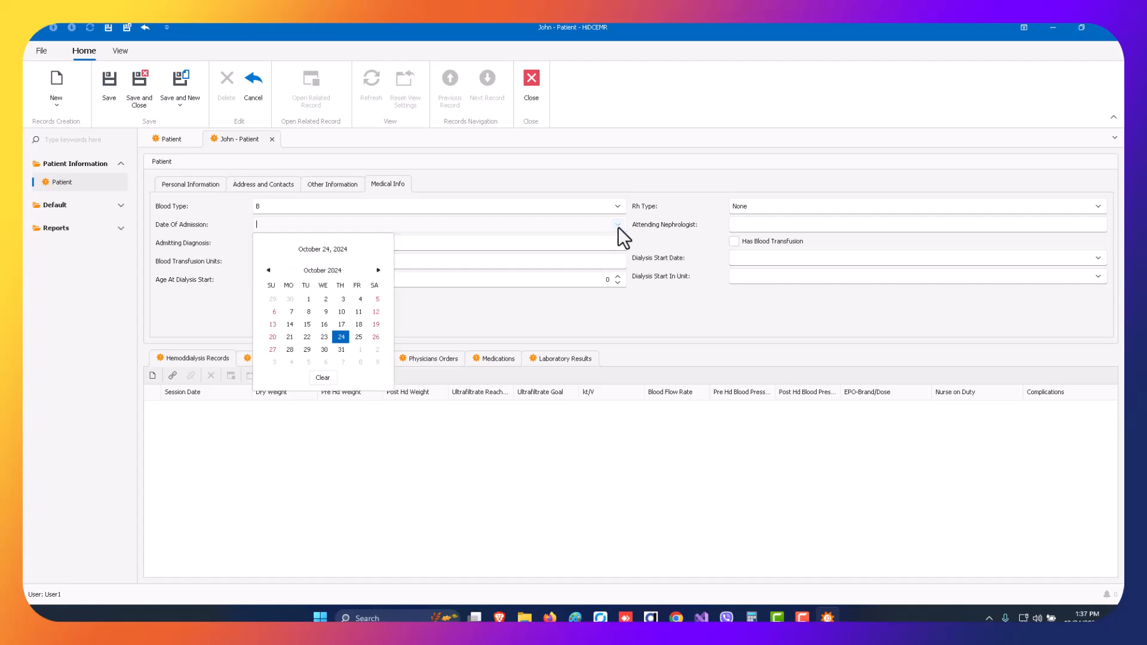
click(342, 338)
click(279, 243)
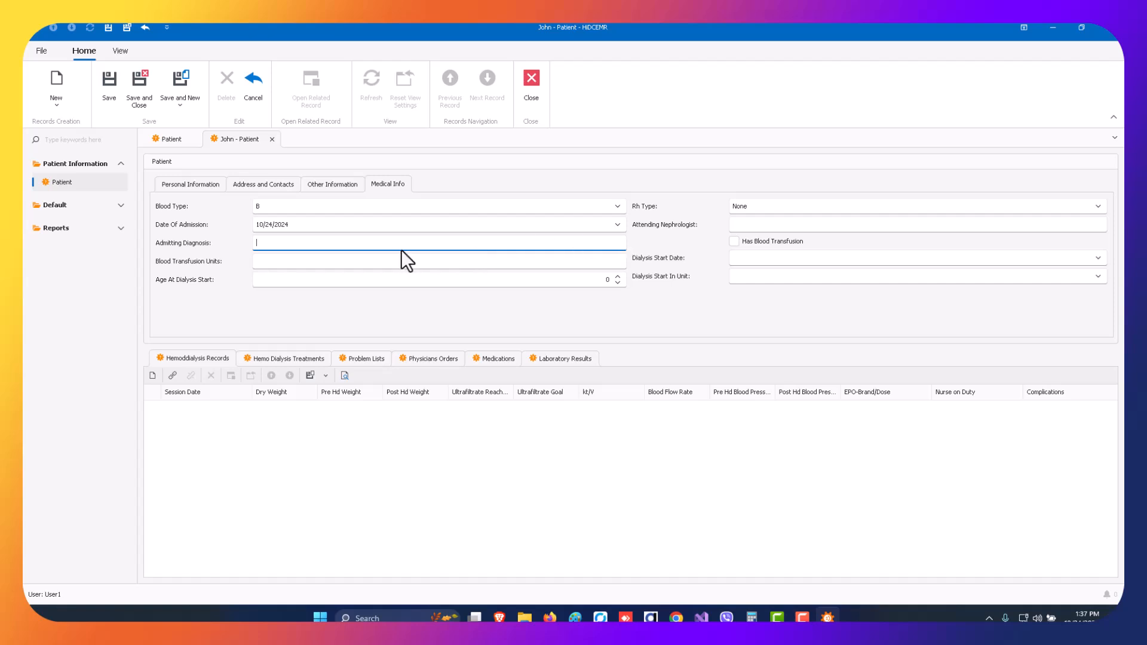
text(Rx Sample)
click(322, 261)
Set the patient's dialysis start date to 03/03/2021.
click(416, 279)
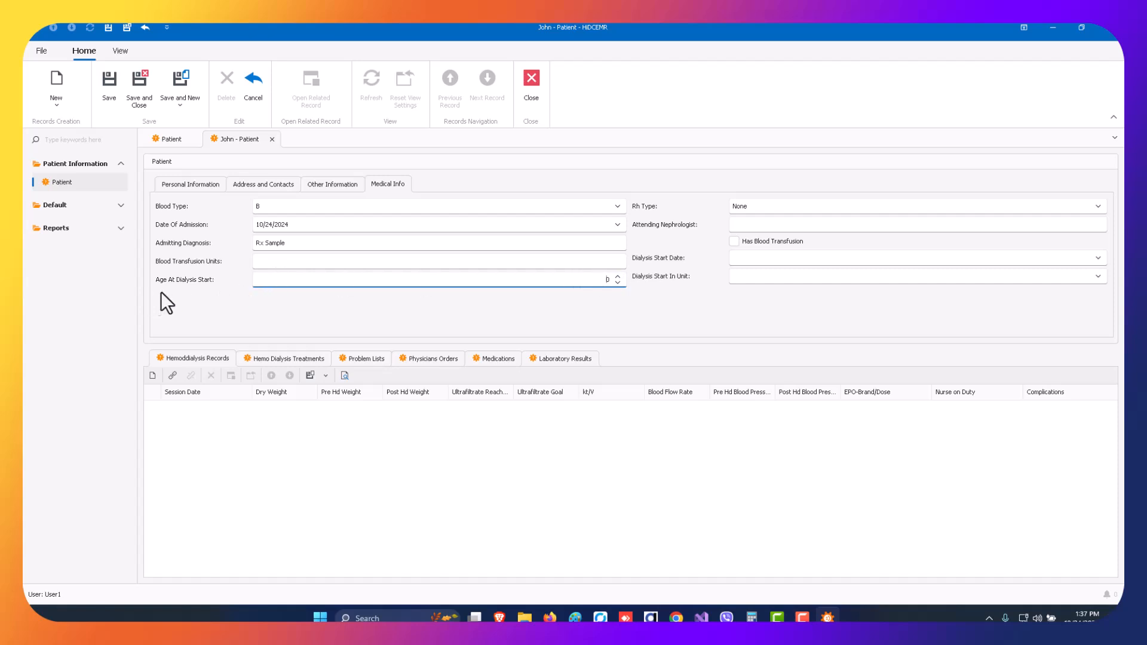
click(853, 258)
click(1101, 259)
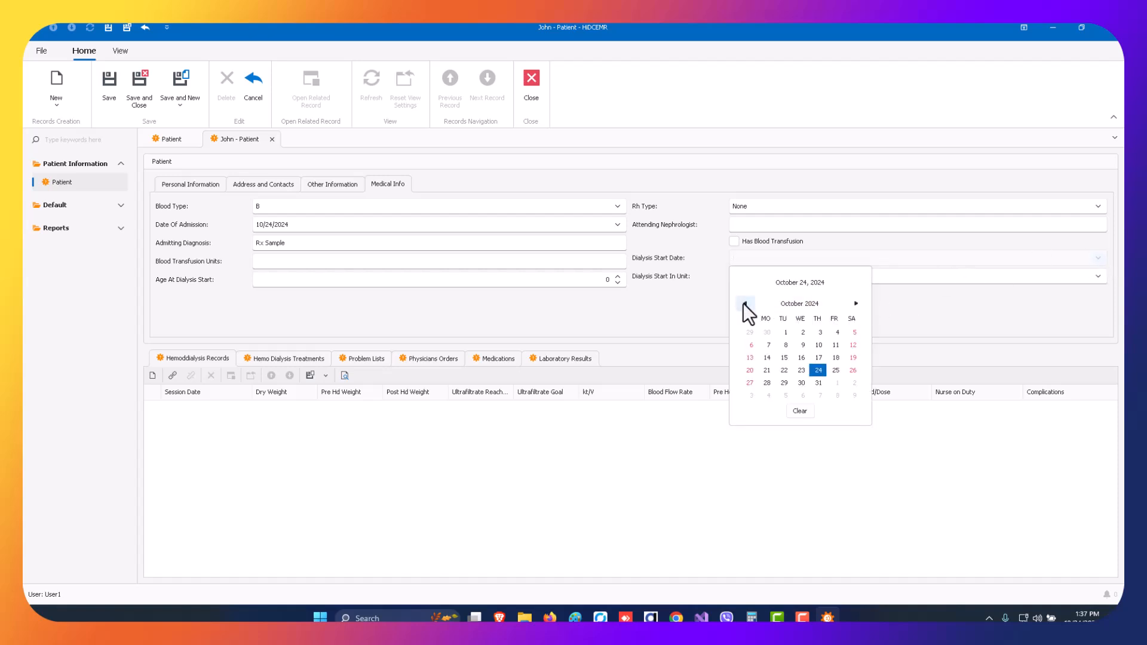
click(800, 305)
click(799, 305)
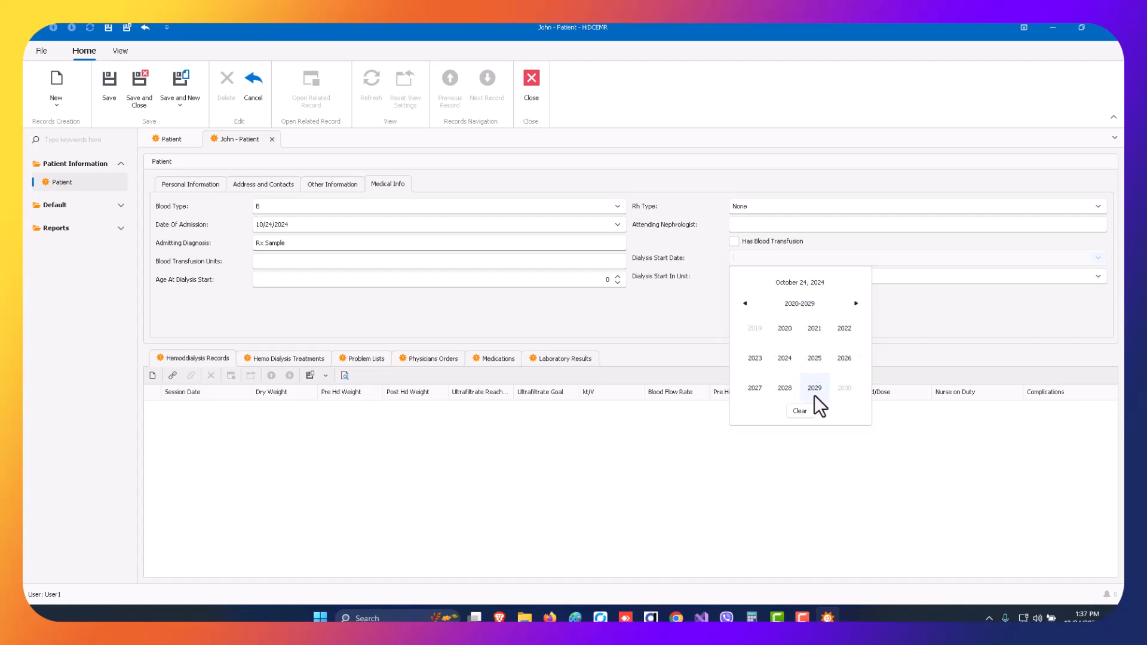
click(817, 330)
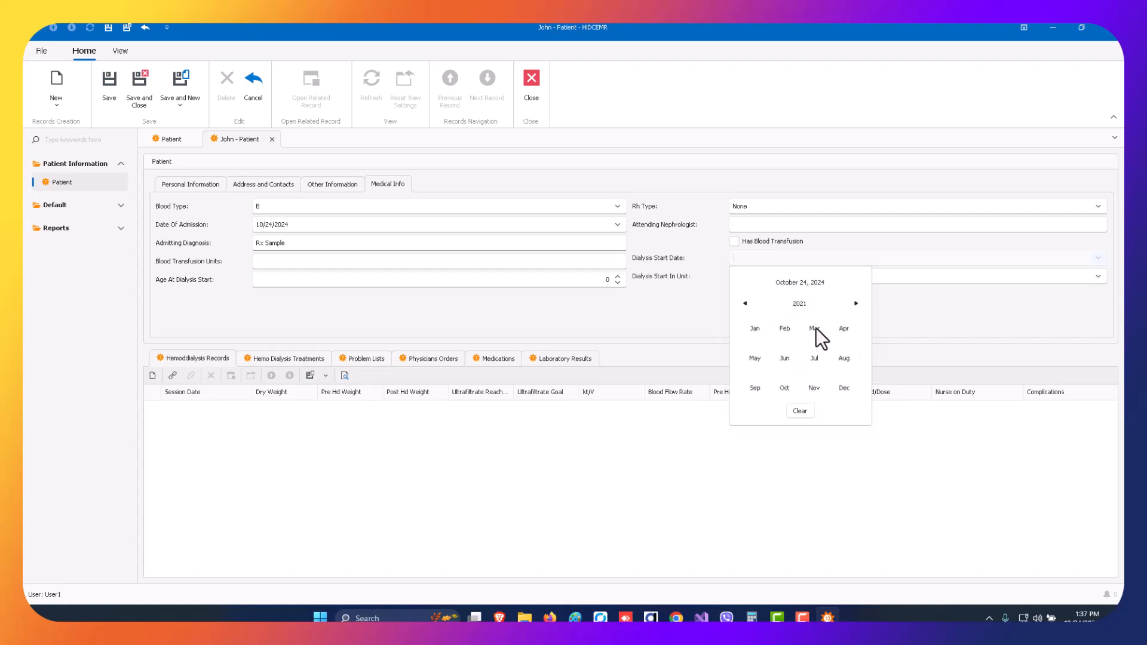
click(813, 328)
click(802, 333)
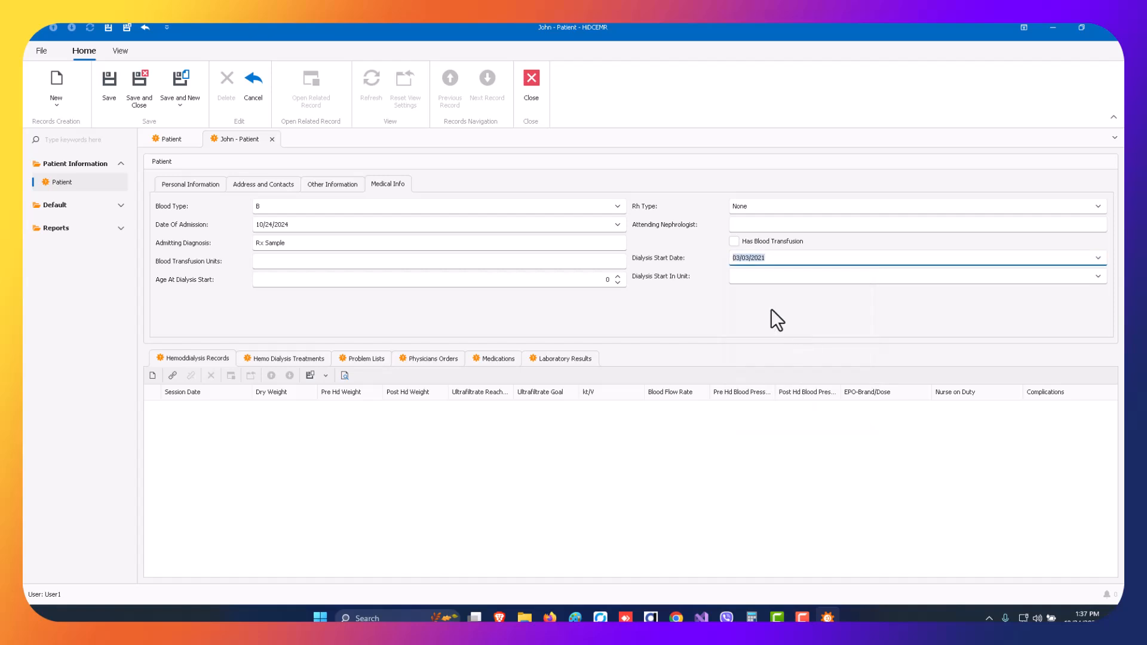
Set the age at dialysis start to 21, and save and close the patient record.
click(746, 278)
click(564, 281)
text(21)
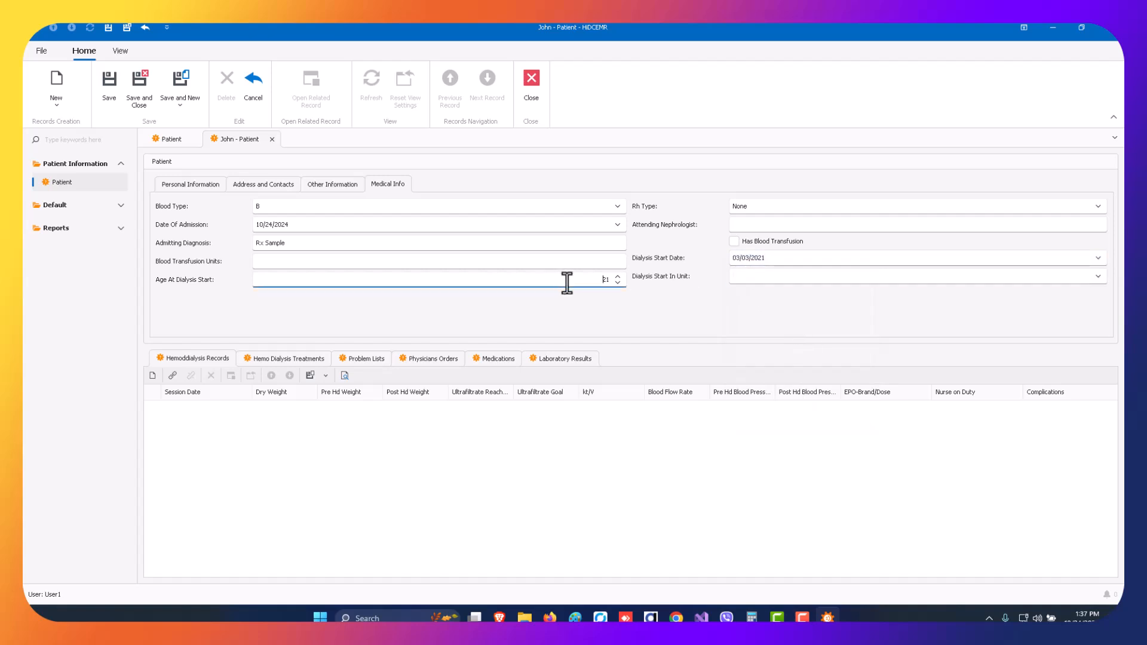
click(761, 276)
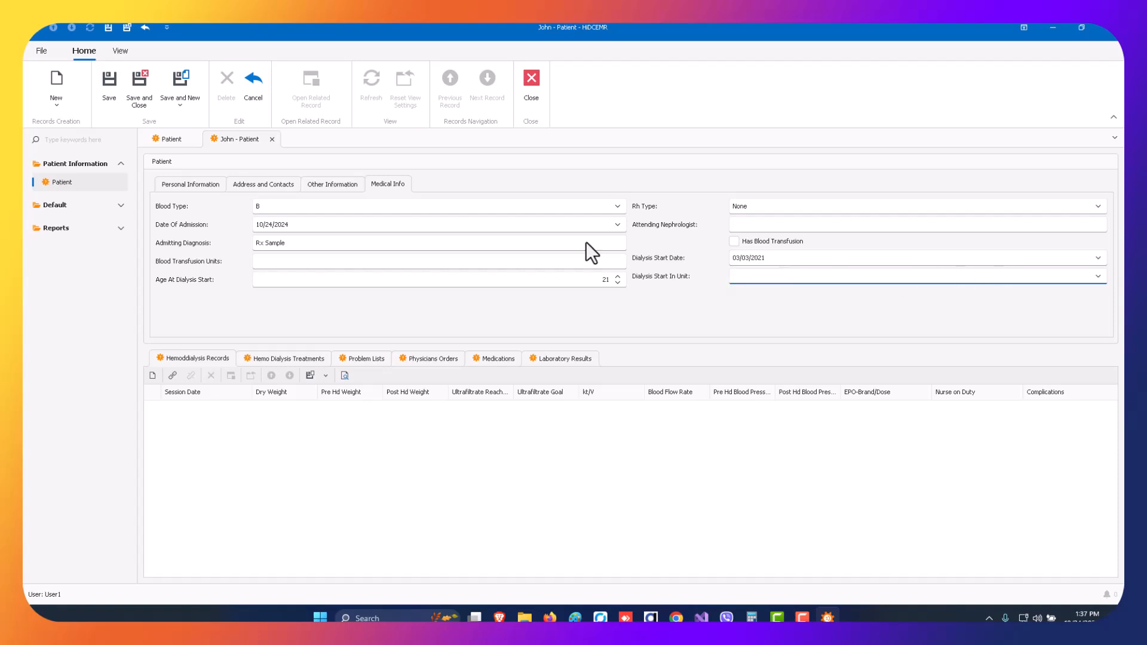
click(109, 81)
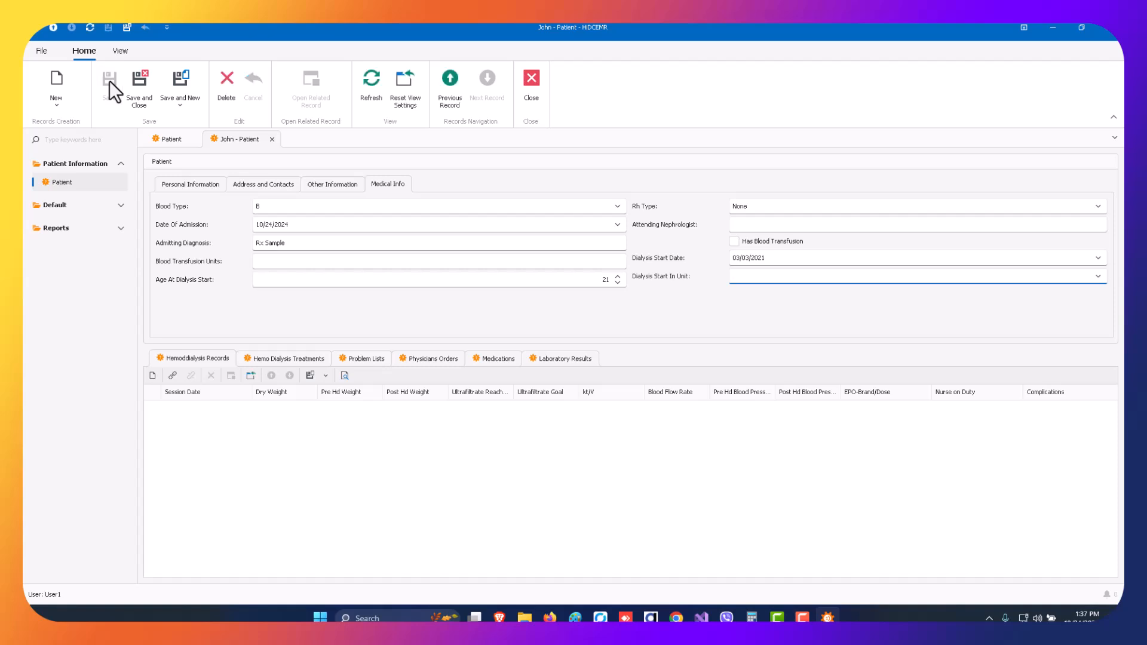
click(141, 94)
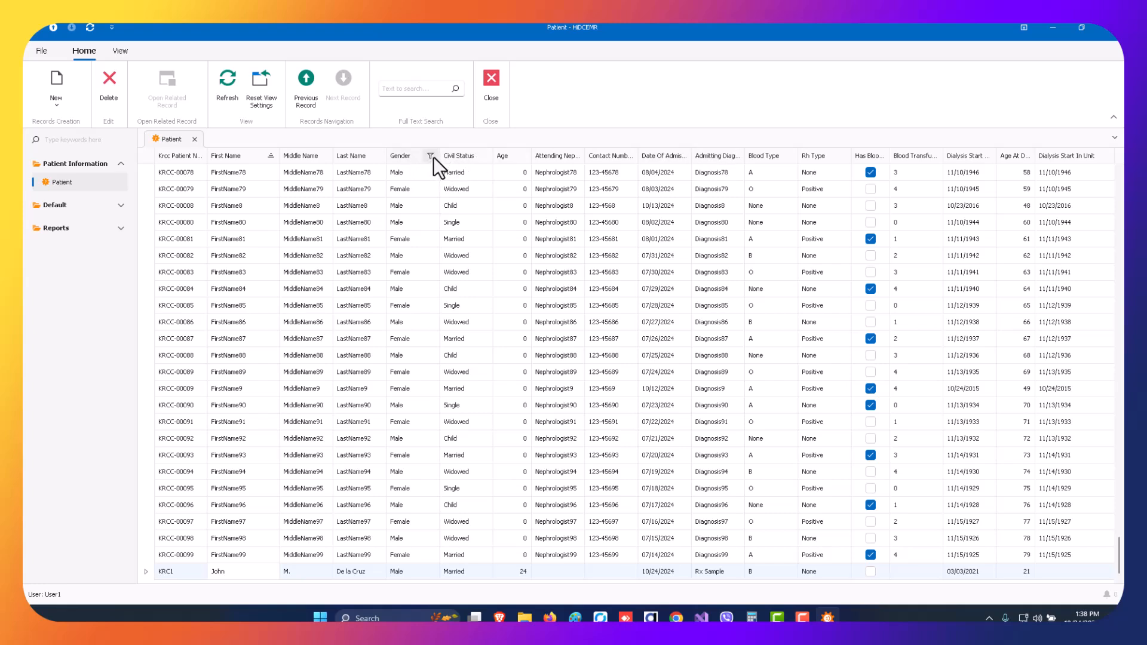
Filter the patient list to show only Male in the gender column, and remove that filter again.
click(431, 156)
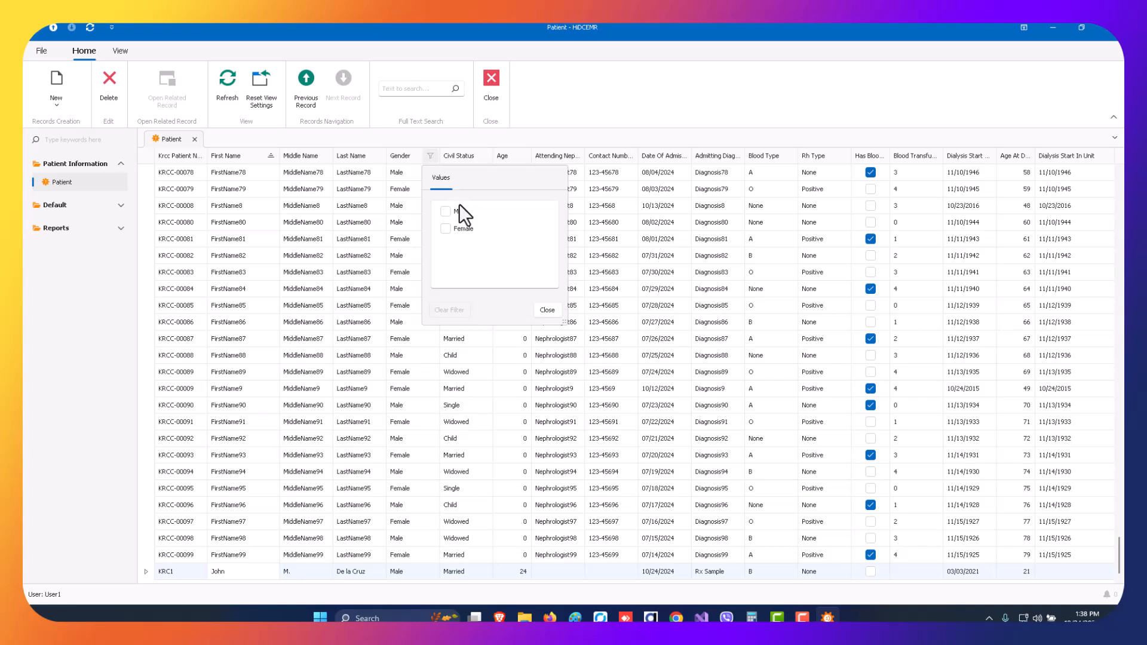
click(446, 212)
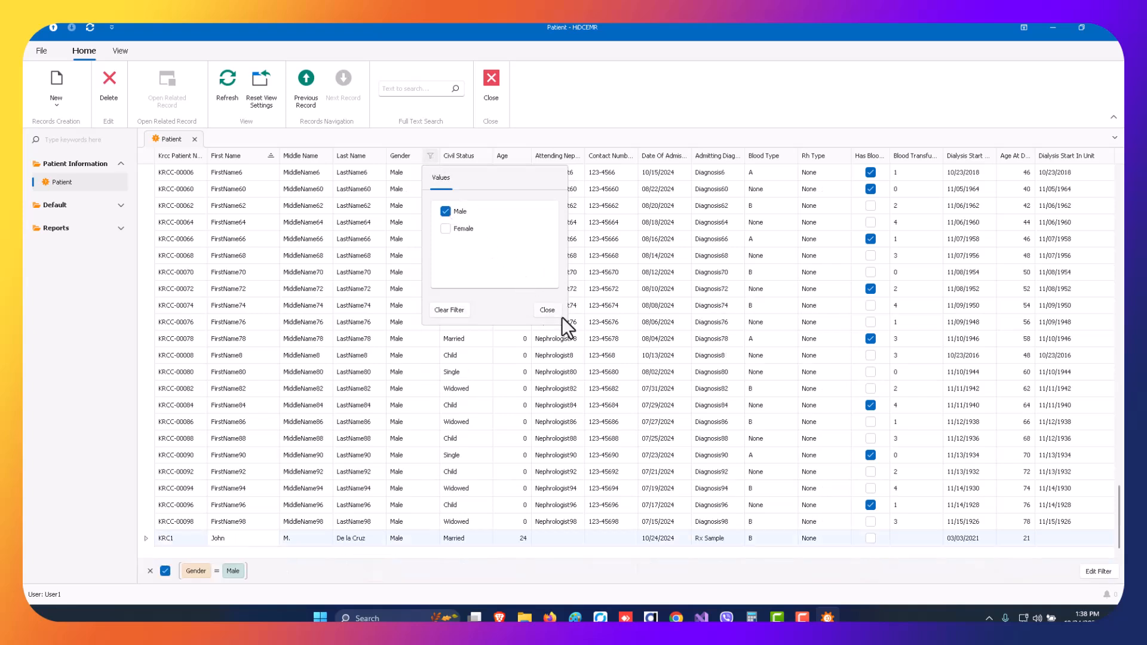
click(445, 211)
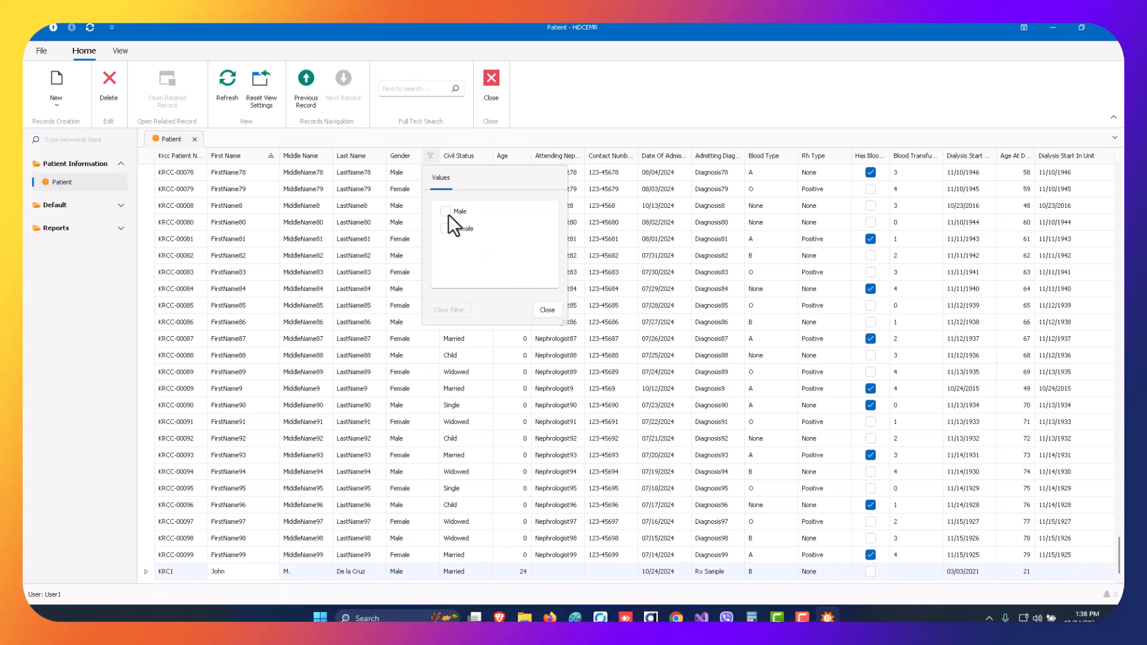
click(547, 309)
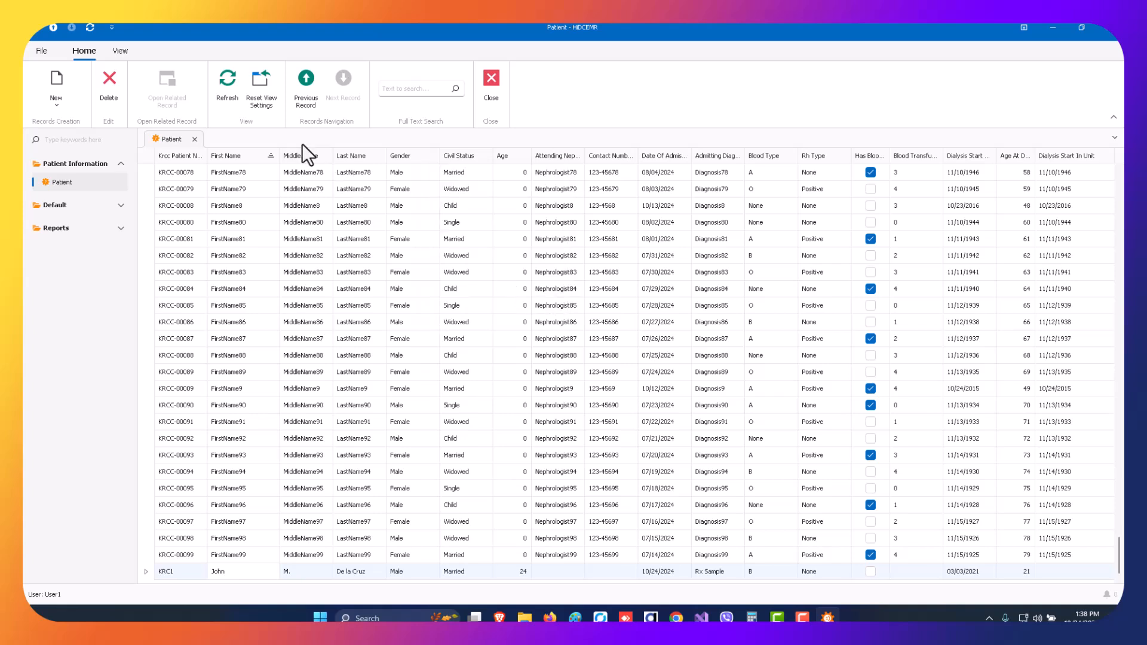
Search the patient list for the new patient's first name and open the matching record.
click(401, 87)
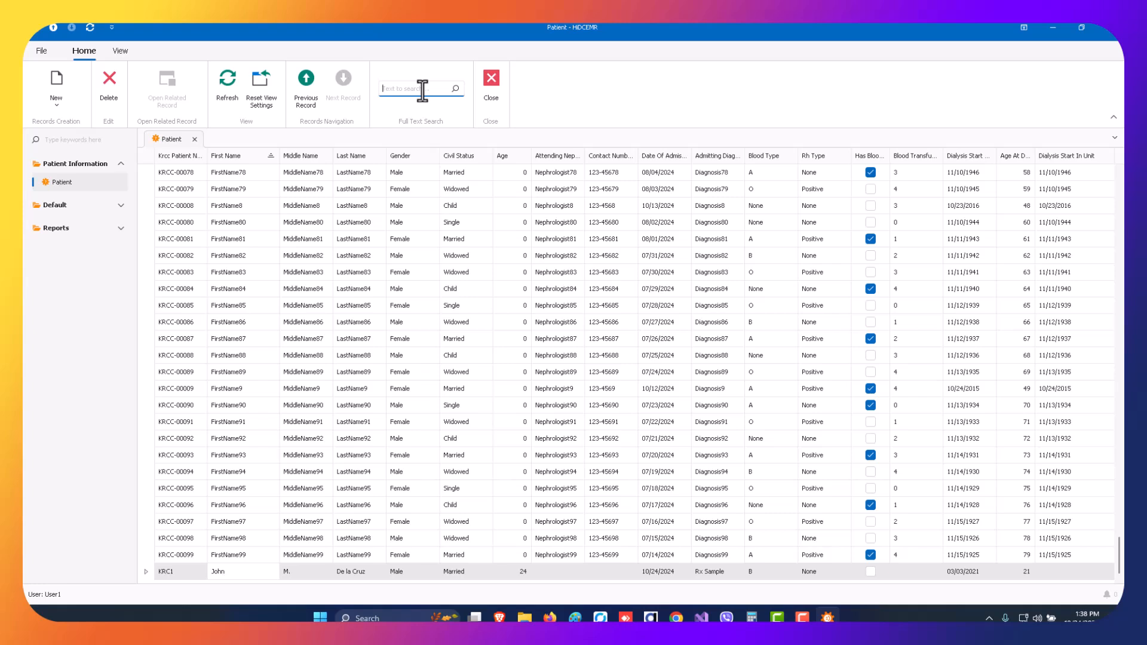
text(John)
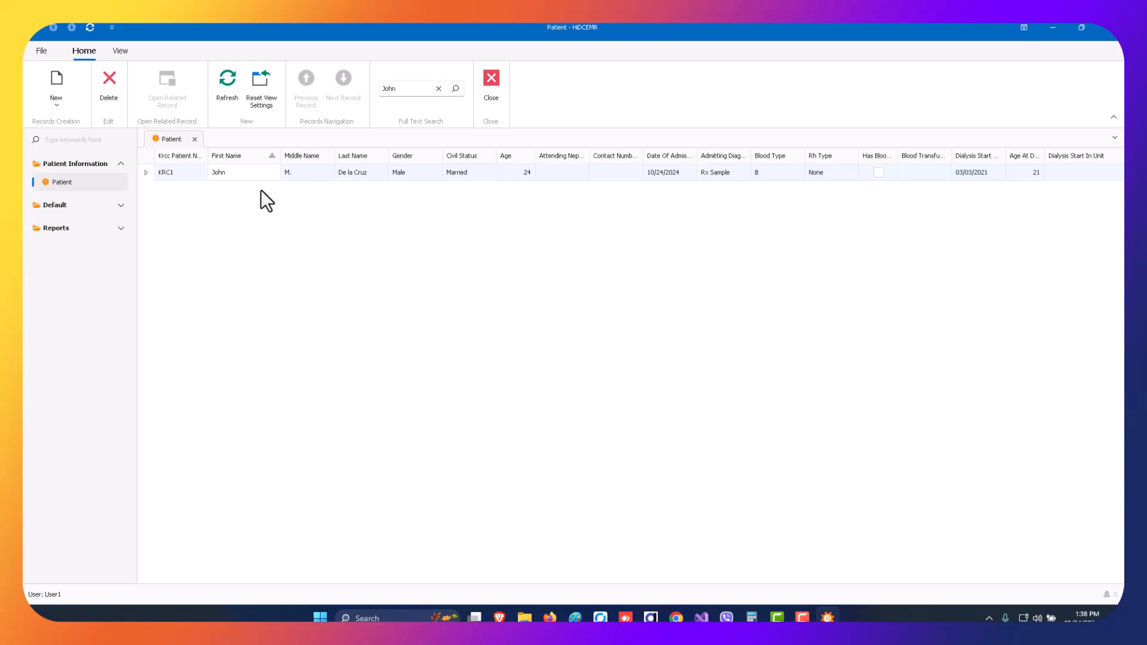
double_click(311, 173)
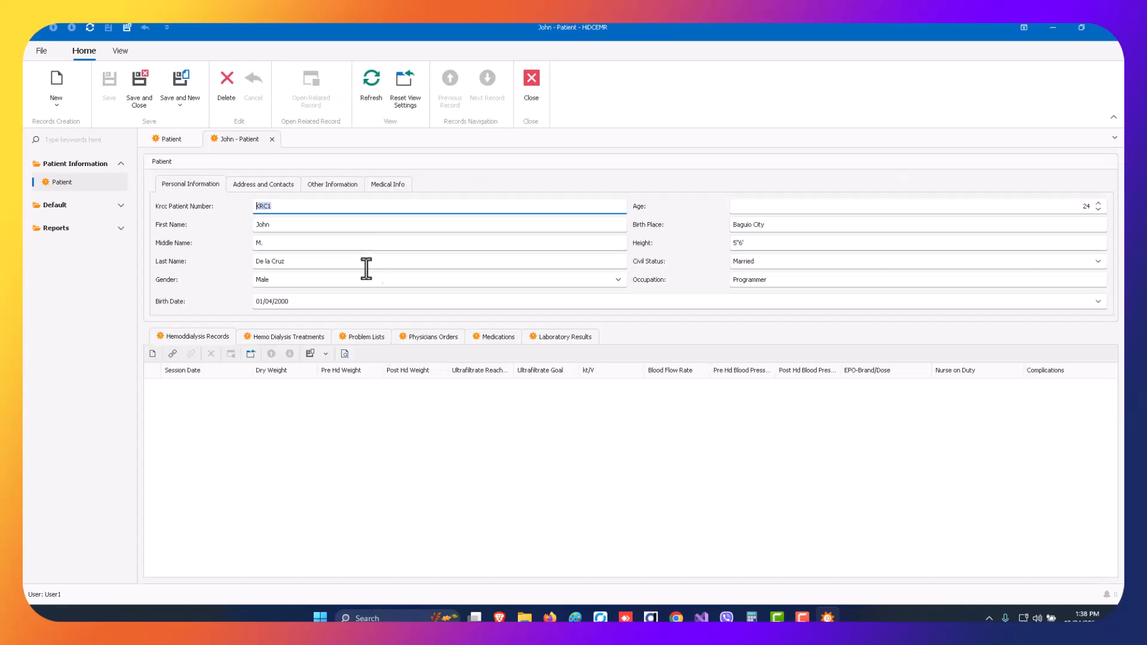
Look through the patient's address, other and medical information, and the related lists from hemodialysis records to laboratory results.
click(270, 185)
click(343, 185)
click(397, 183)
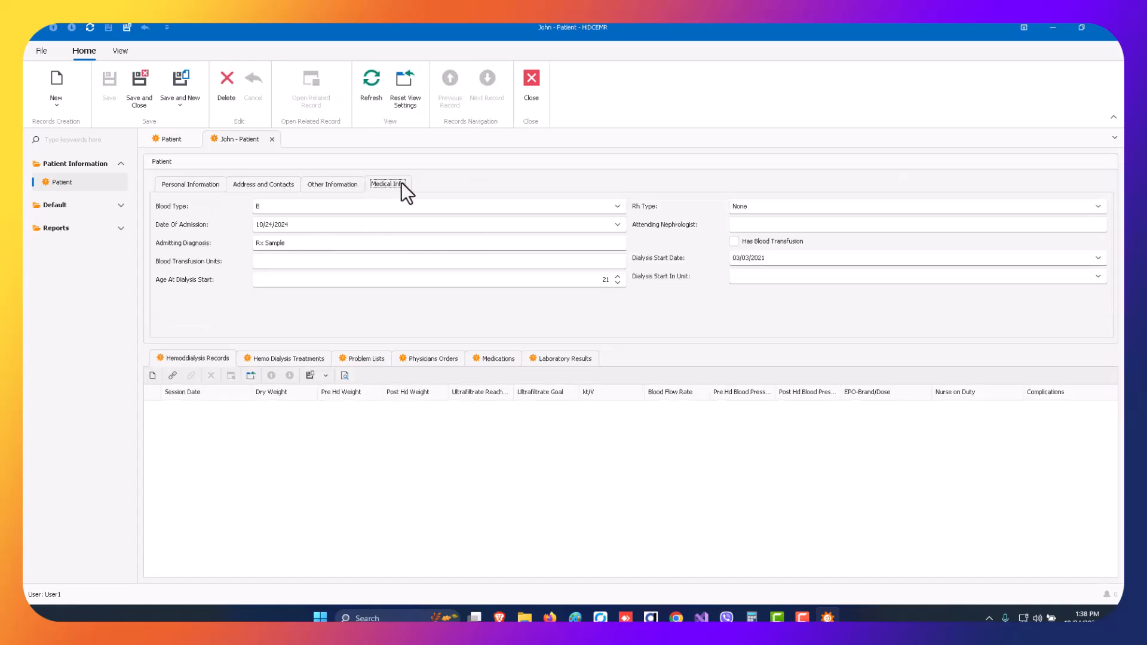
click(215, 355)
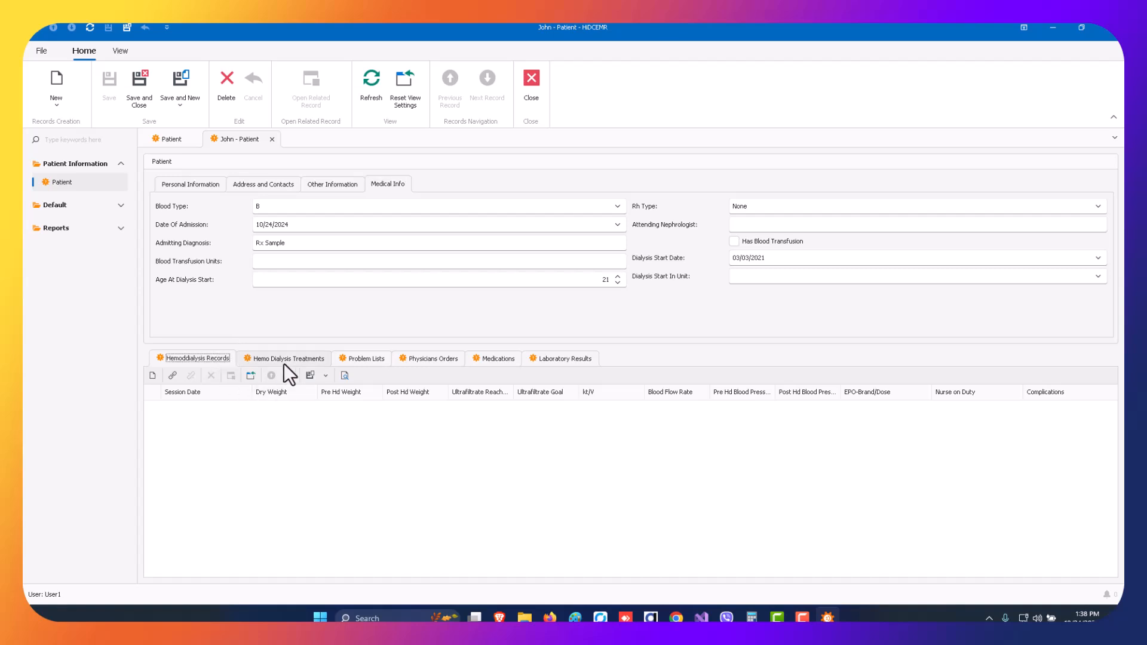
click(288, 361)
click(188, 359)
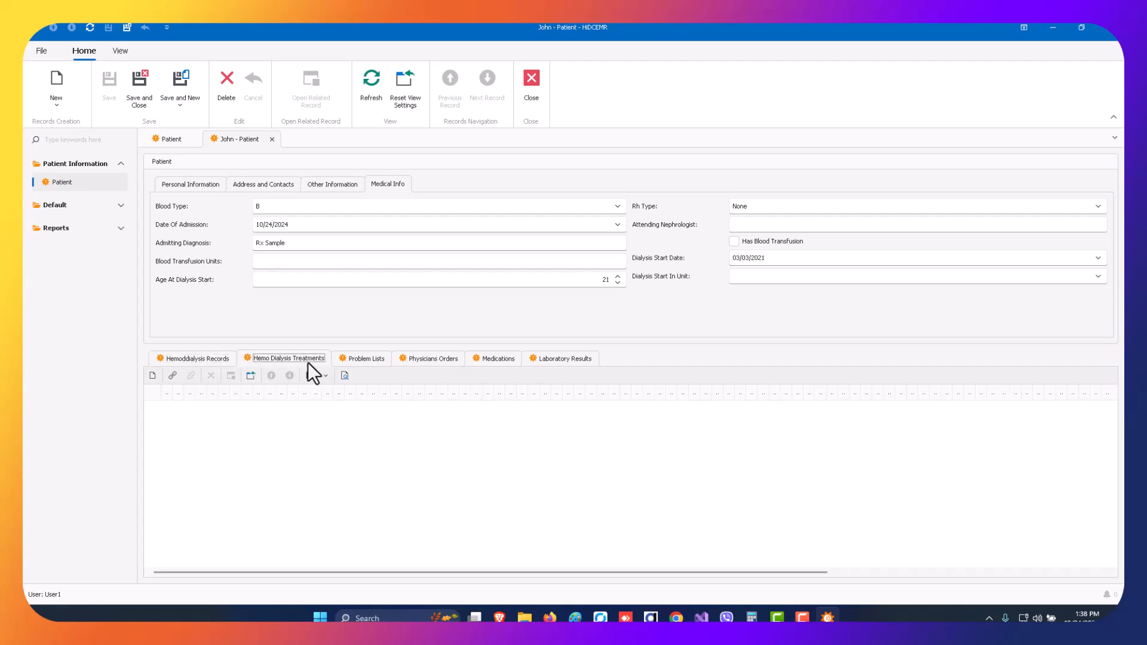
click(364, 359)
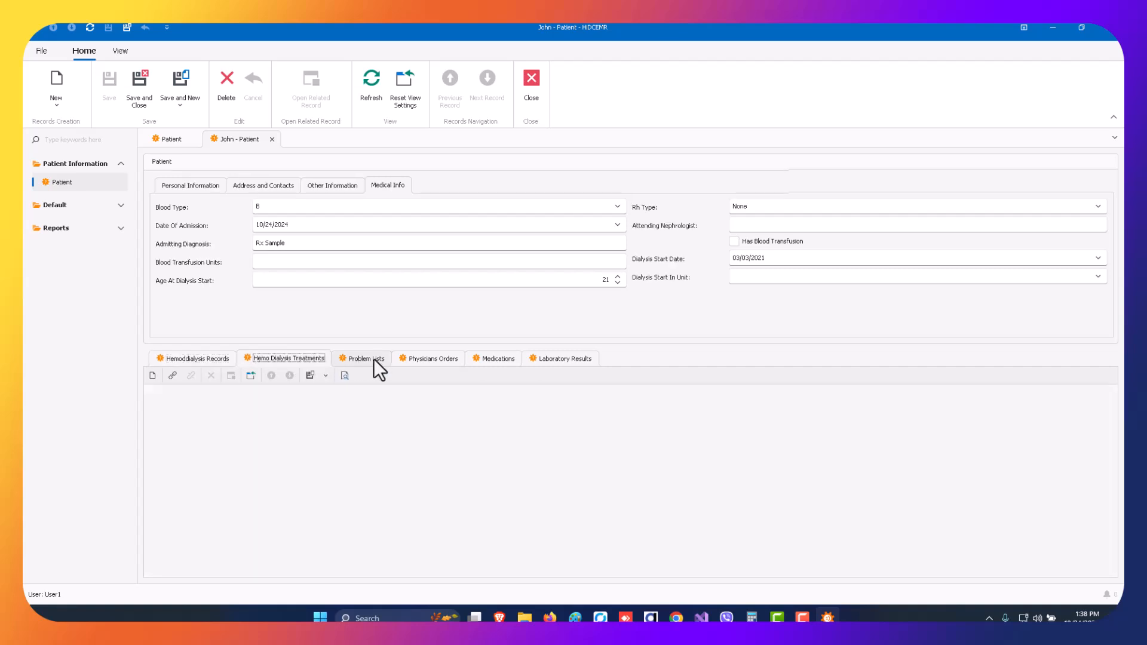
click(434, 363)
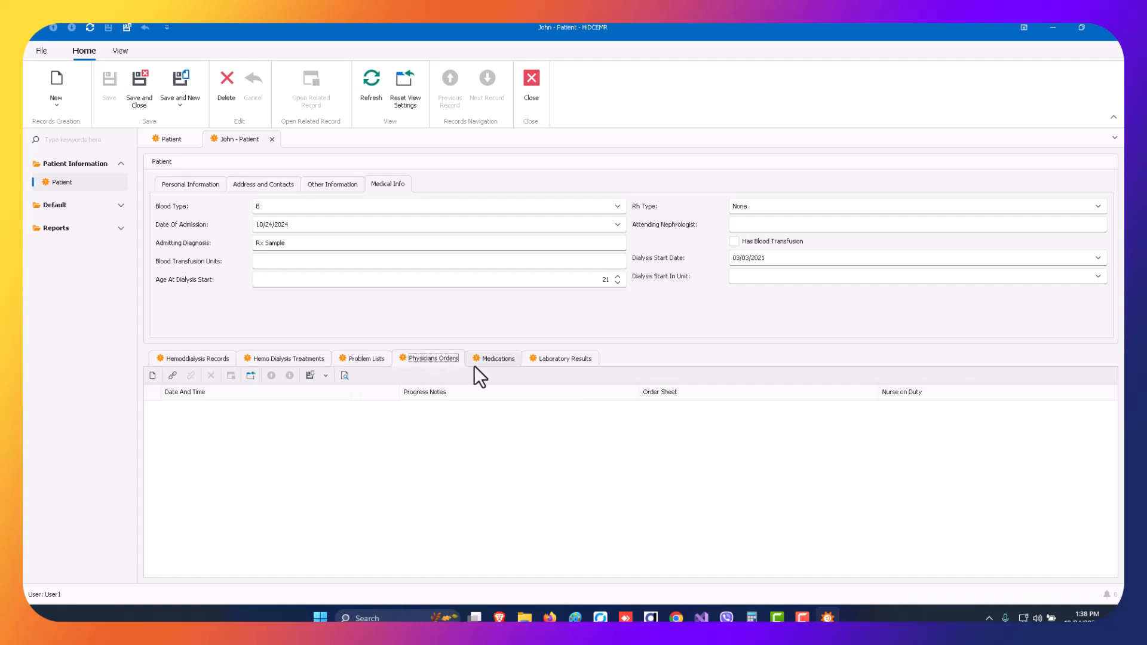
click(496, 361)
click(578, 360)
Start a new entry in the patient's problem lists and set its date to 10/24/2024.
click(377, 359)
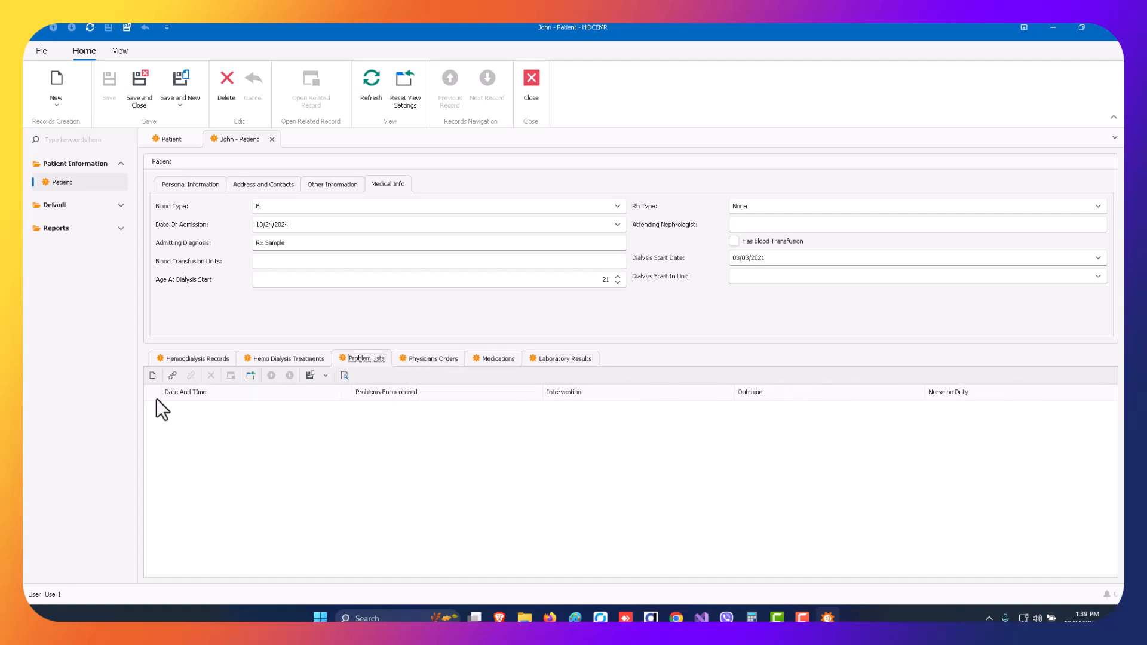
click(153, 376)
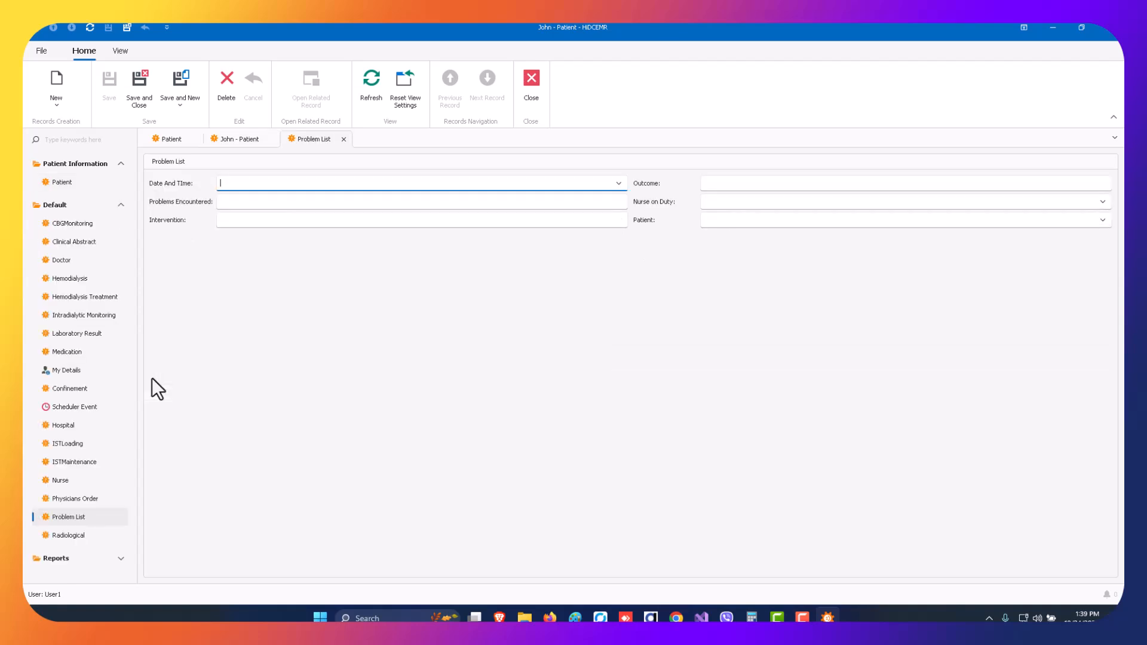
click(617, 184)
click(307, 296)
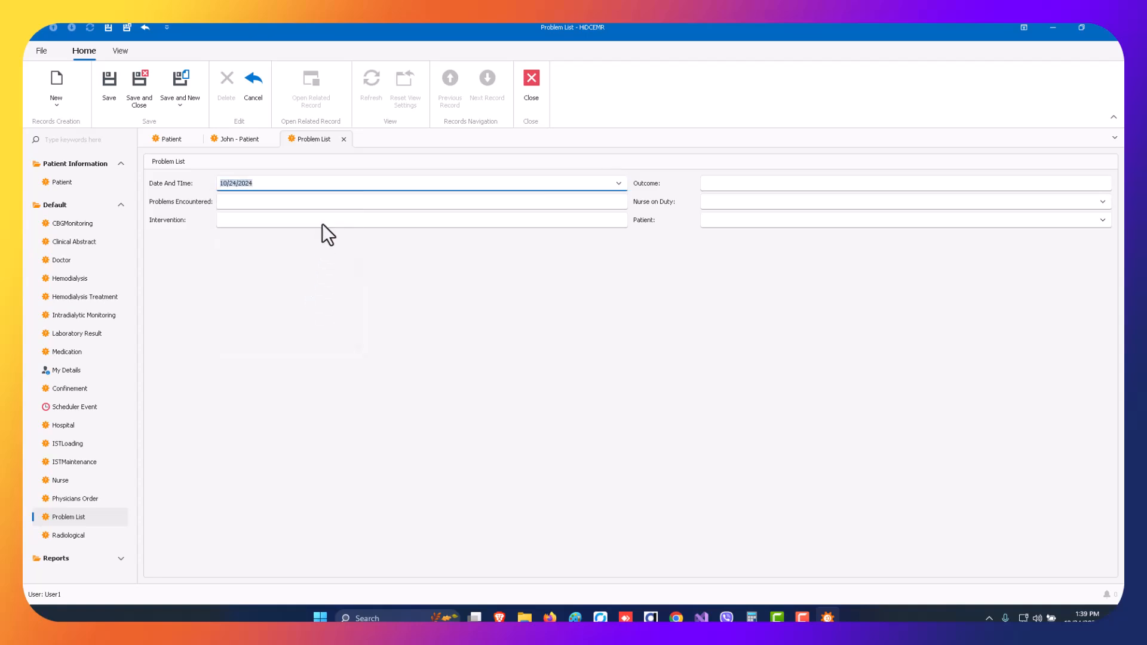
Enter jlkasdjlsad;lsads as the problem encountered, asdsadsad as the intervention and dasdsadsa as the outcome.
click(502, 203)
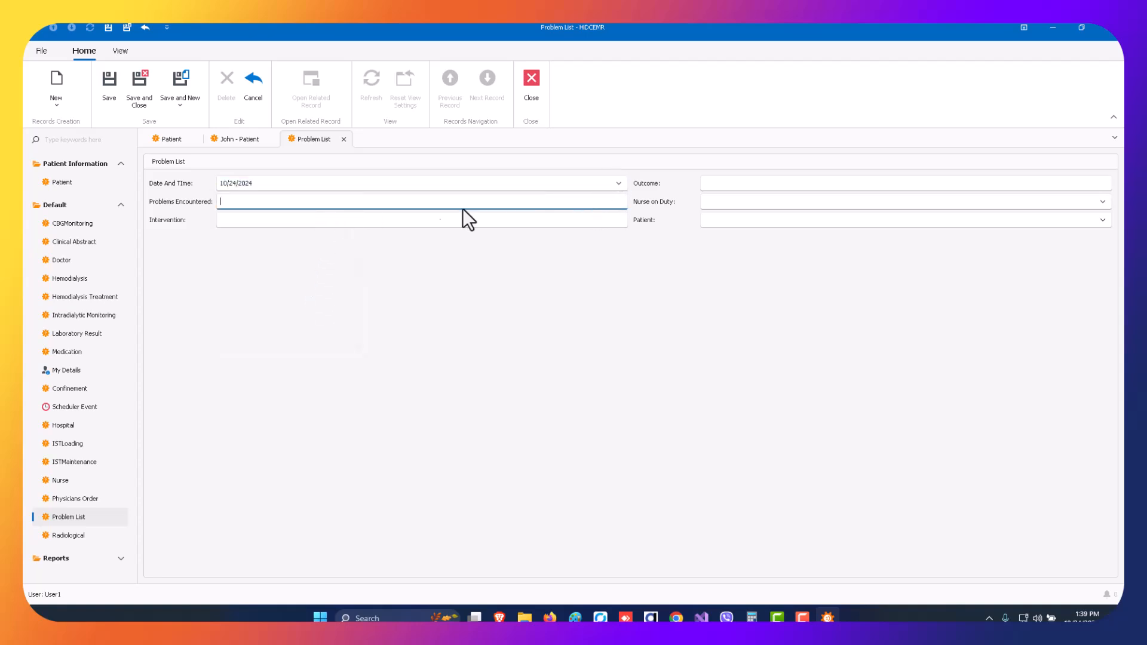
text(jlkasdjlsad;lsads)
click(410, 220)
text(asdsadsad)
click(760, 185)
text(dasdsadsa)
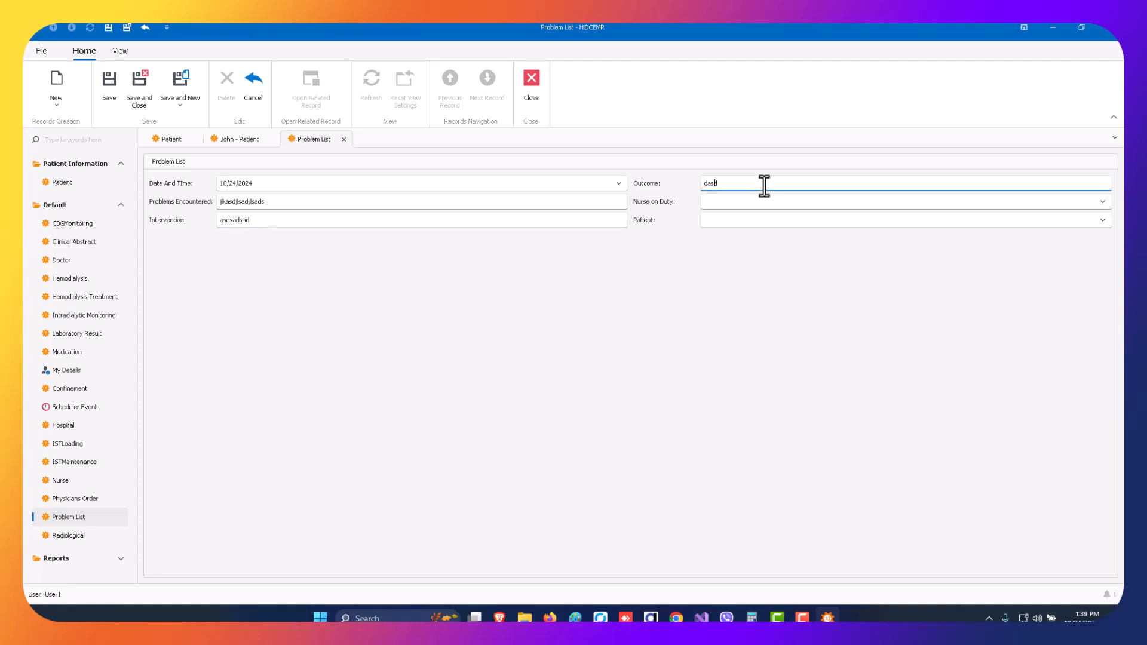
Check the choices available for the nurse on duty.
click(774, 201)
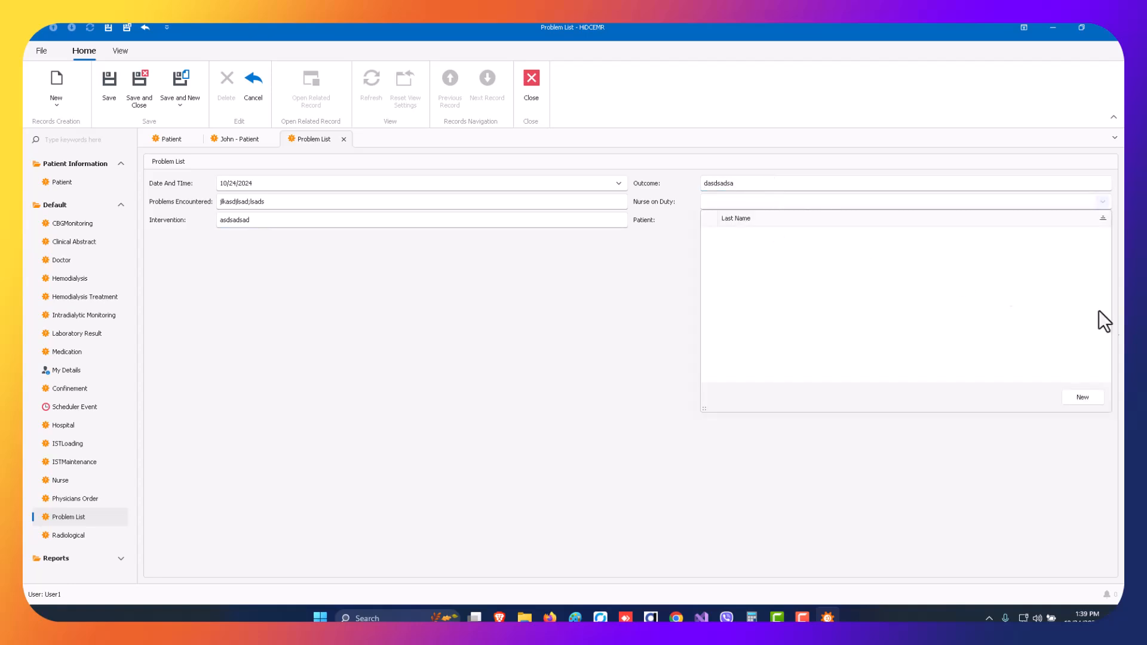
click(735, 204)
click(735, 205)
click(767, 204)
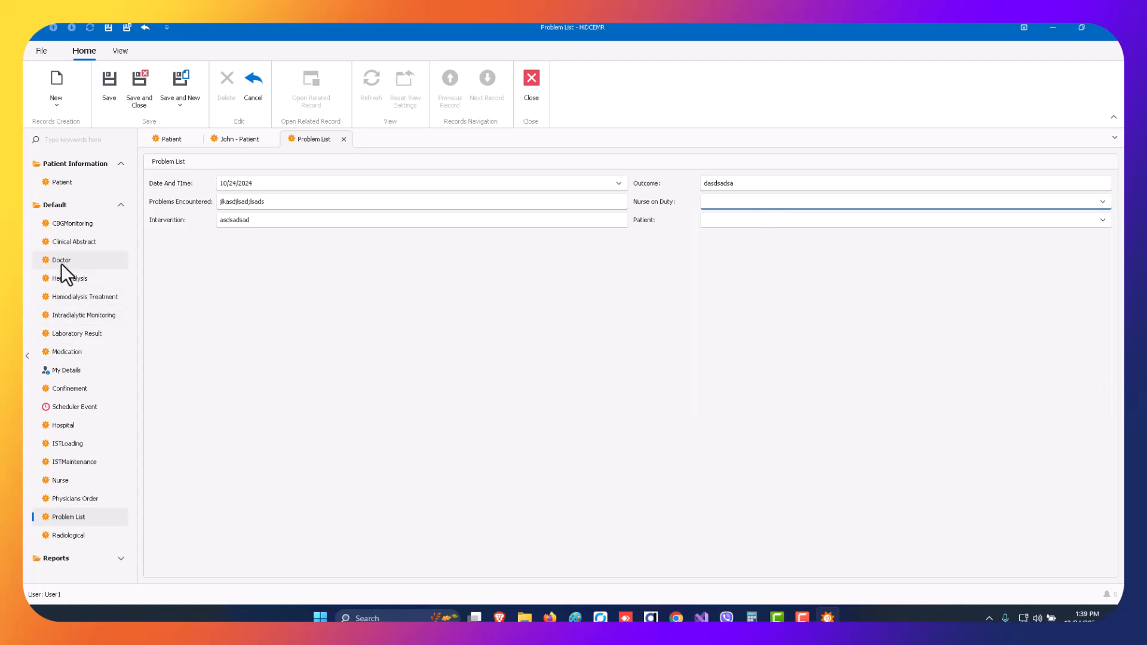
click(745, 201)
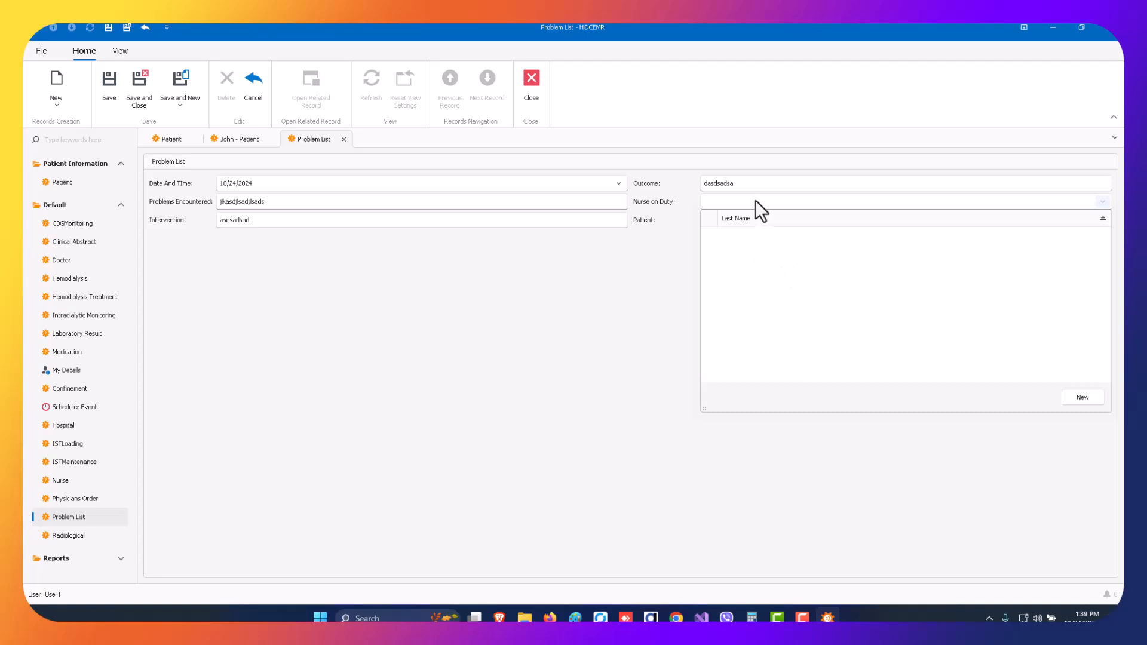
click(942, 202)
Create a new nurse from the Nurse on Duty field with a last name and first name, and save and close it.
click(1102, 202)
click(1083, 397)
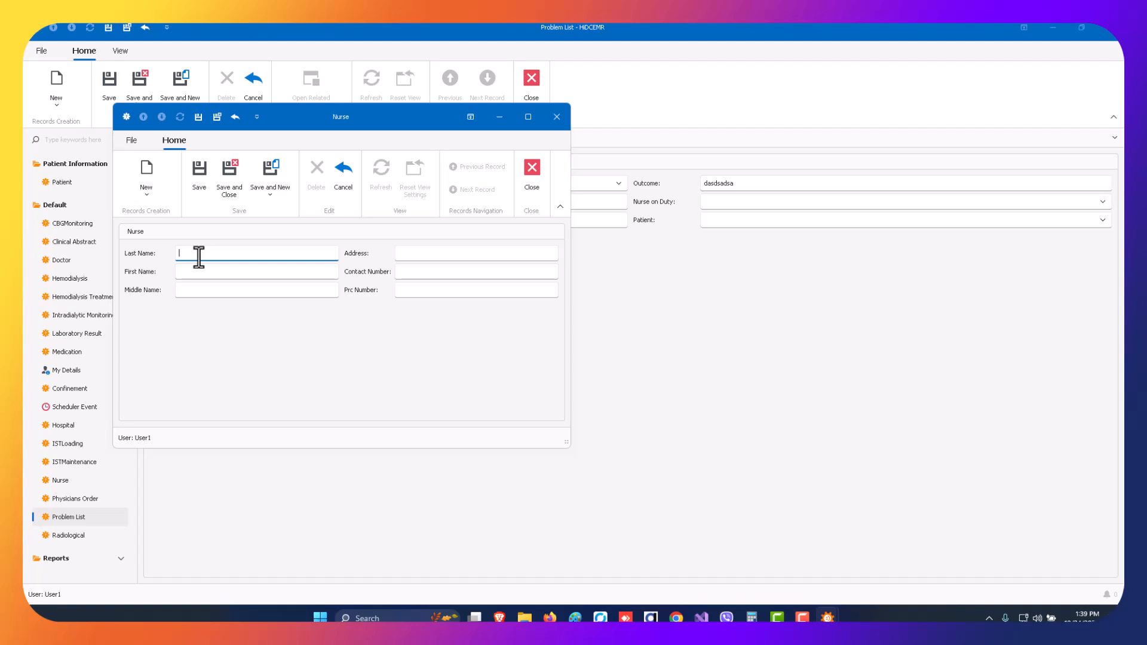
text(Lname)
click(226, 272)
text(May)
click(219, 295)
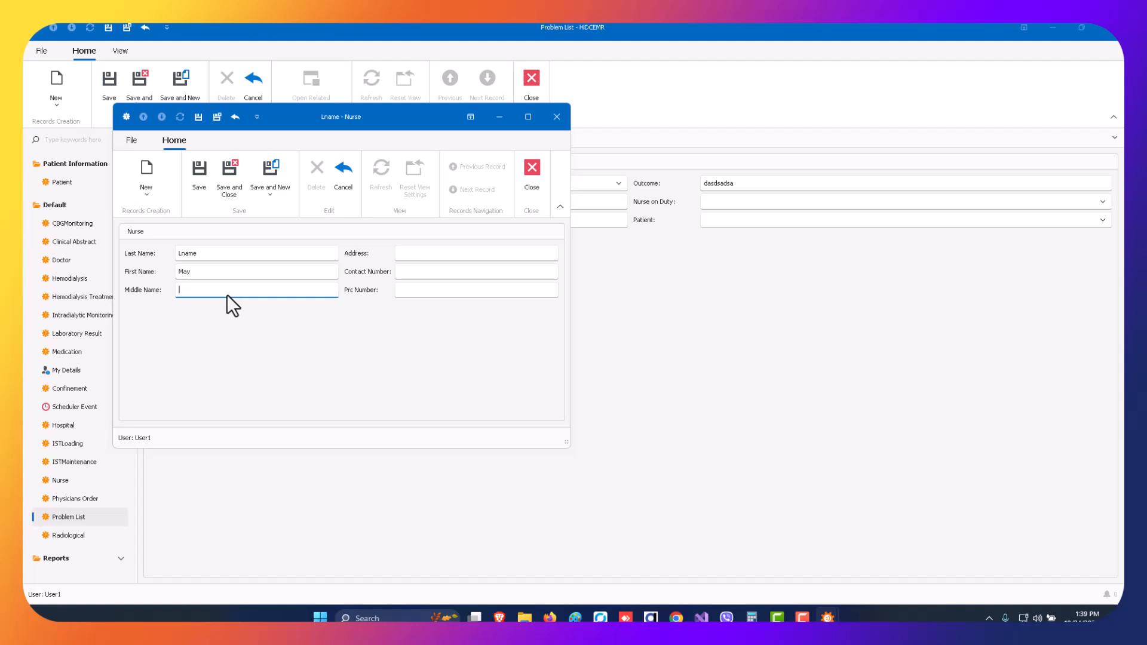
click(422, 253)
click(422, 292)
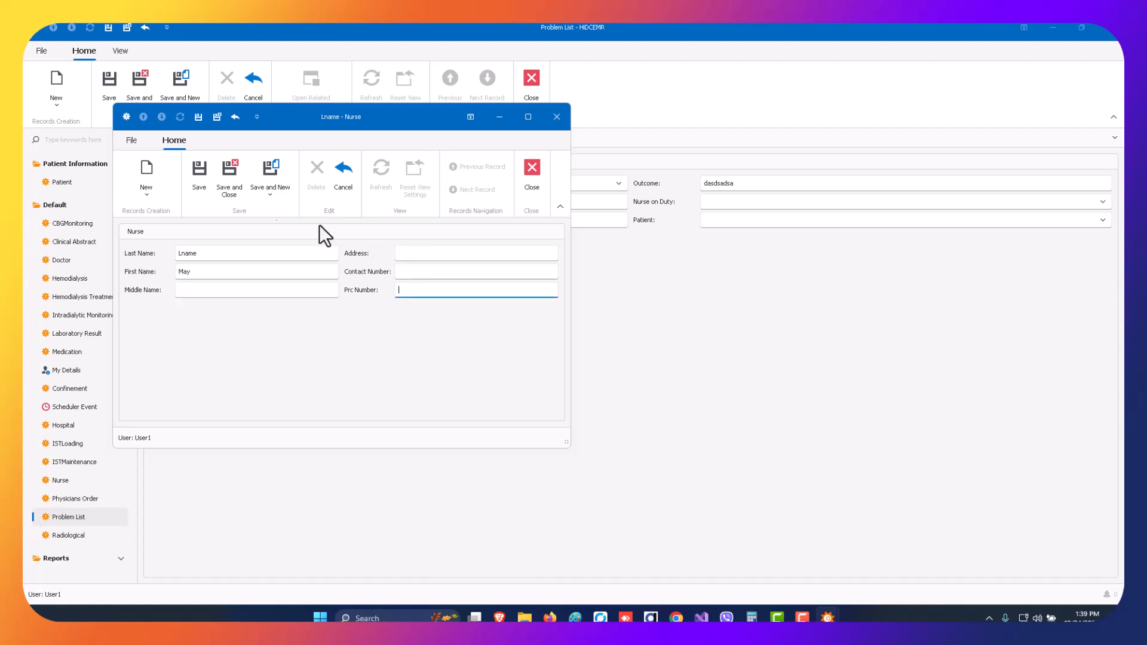
click(233, 179)
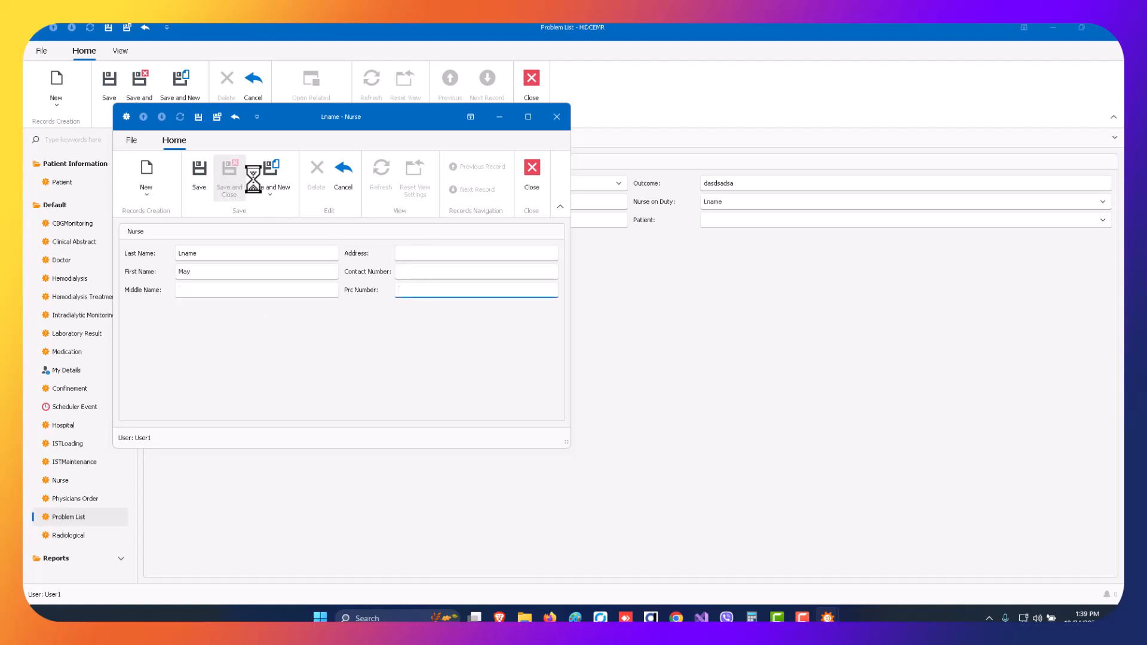
Select the new nurse as nurse on duty, leave the patient field empty, and save and close the problem entry.
click(1103, 201)
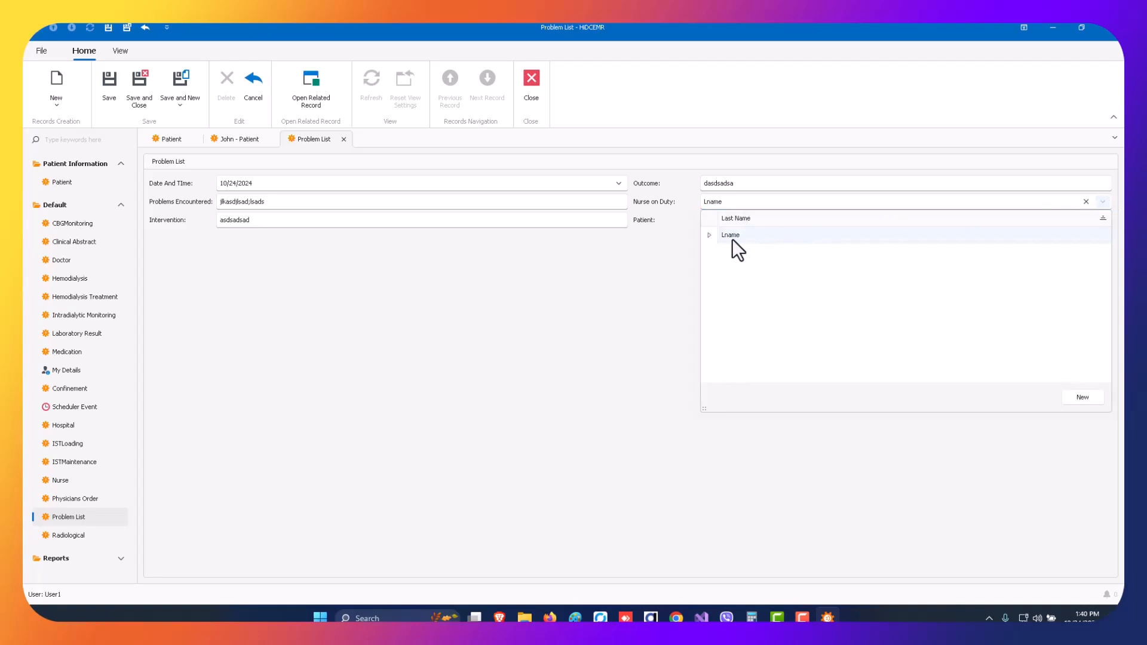
click(762, 238)
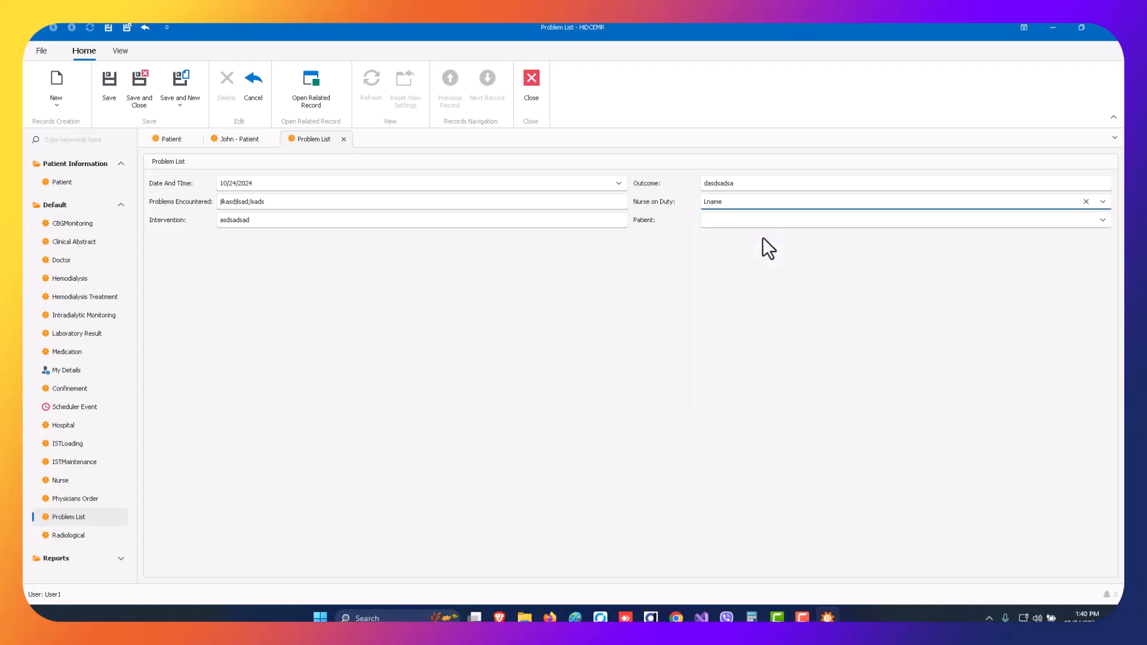
click(731, 220)
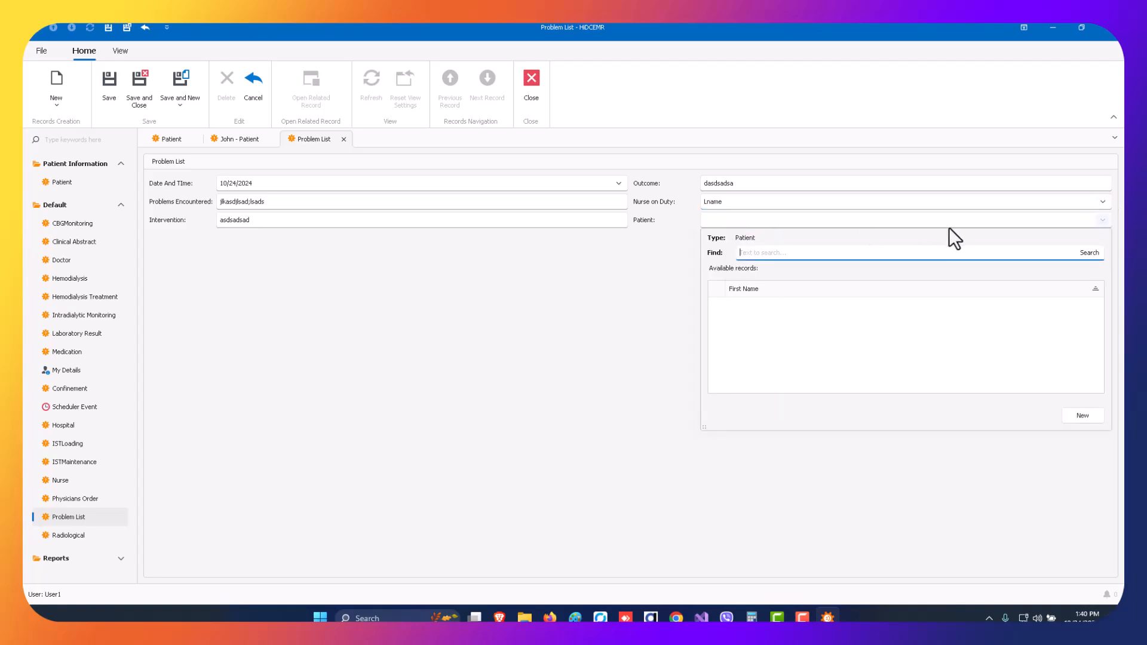
click(811, 221)
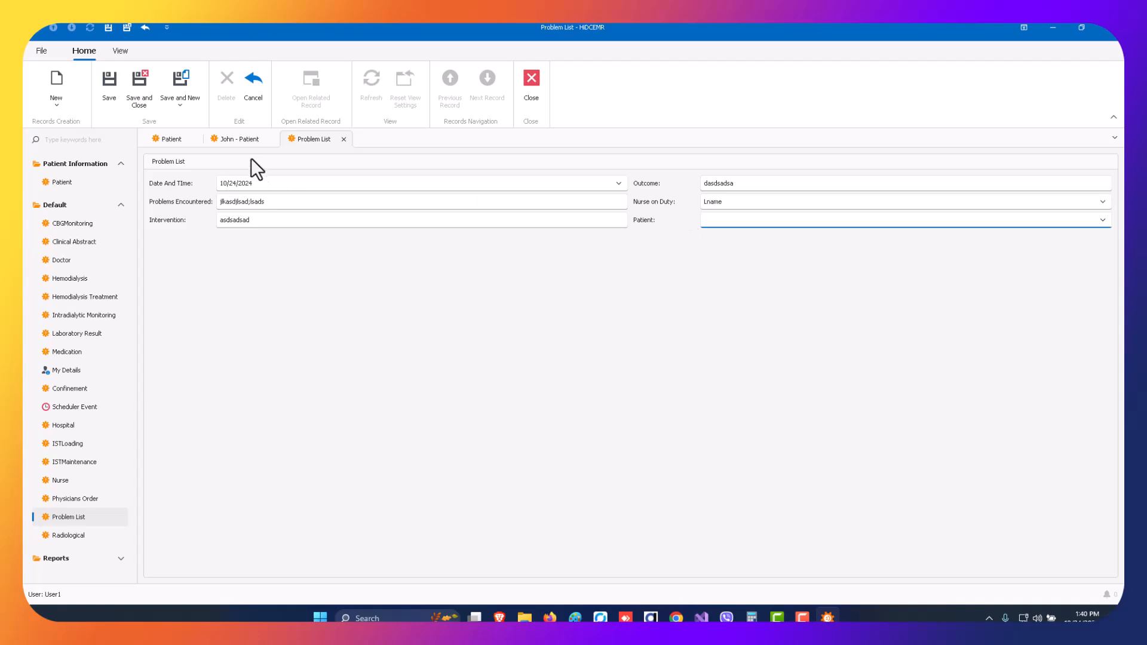
click(245, 138)
click(313, 139)
click(144, 92)
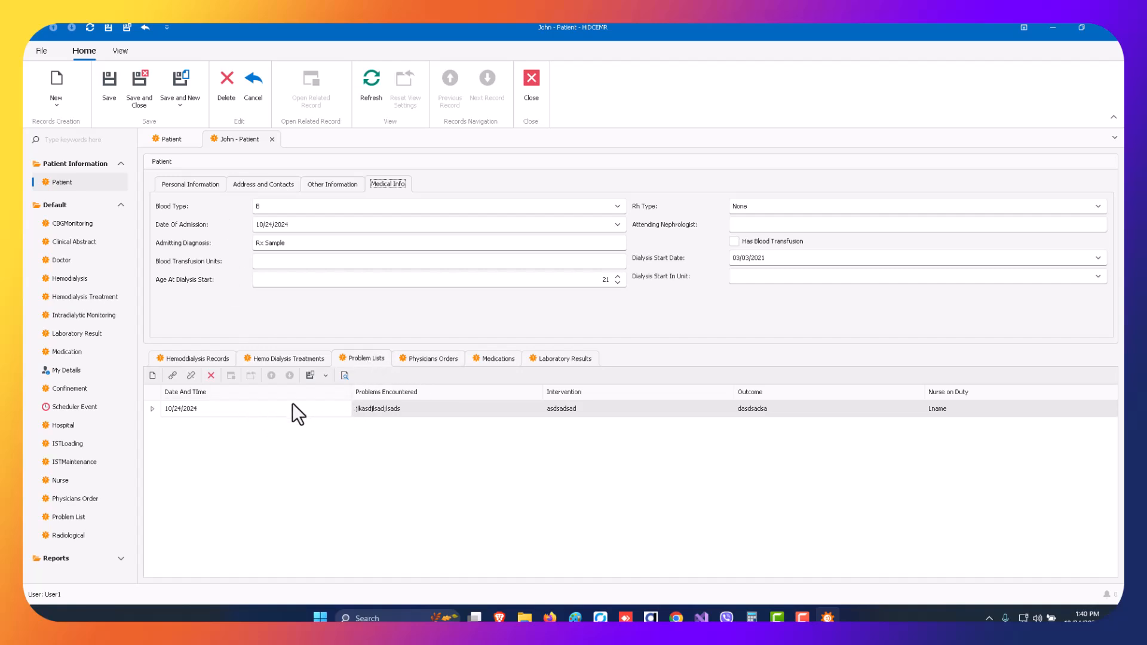
Review the new entry in the patient's problem lists.
click(317, 408)
click(436, 409)
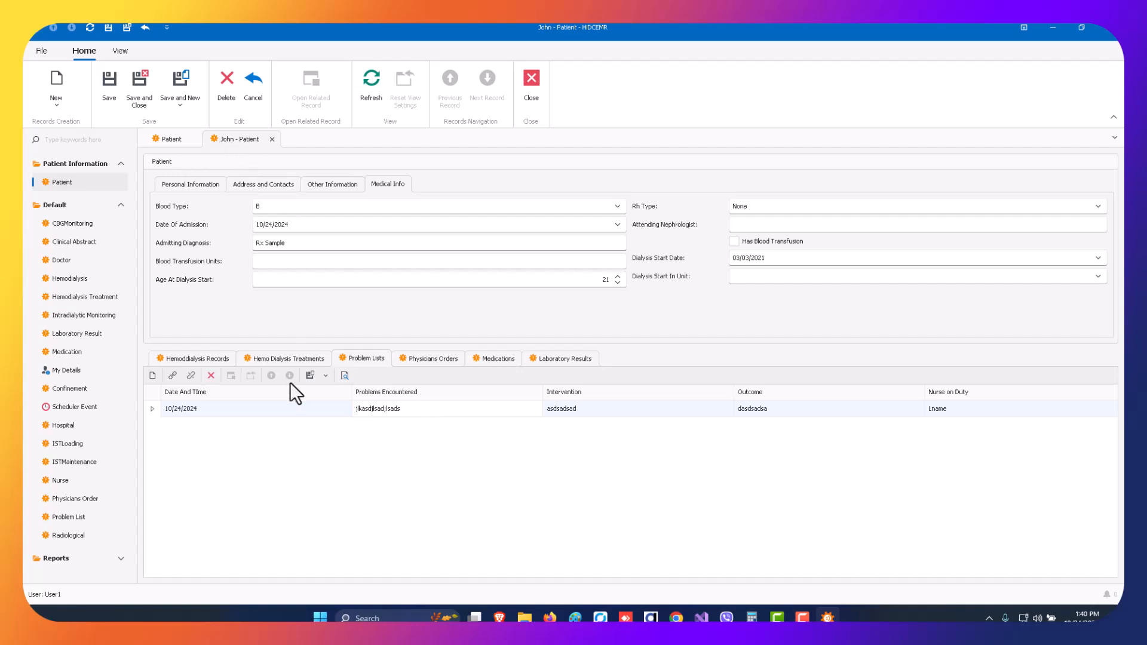
click(364, 358)
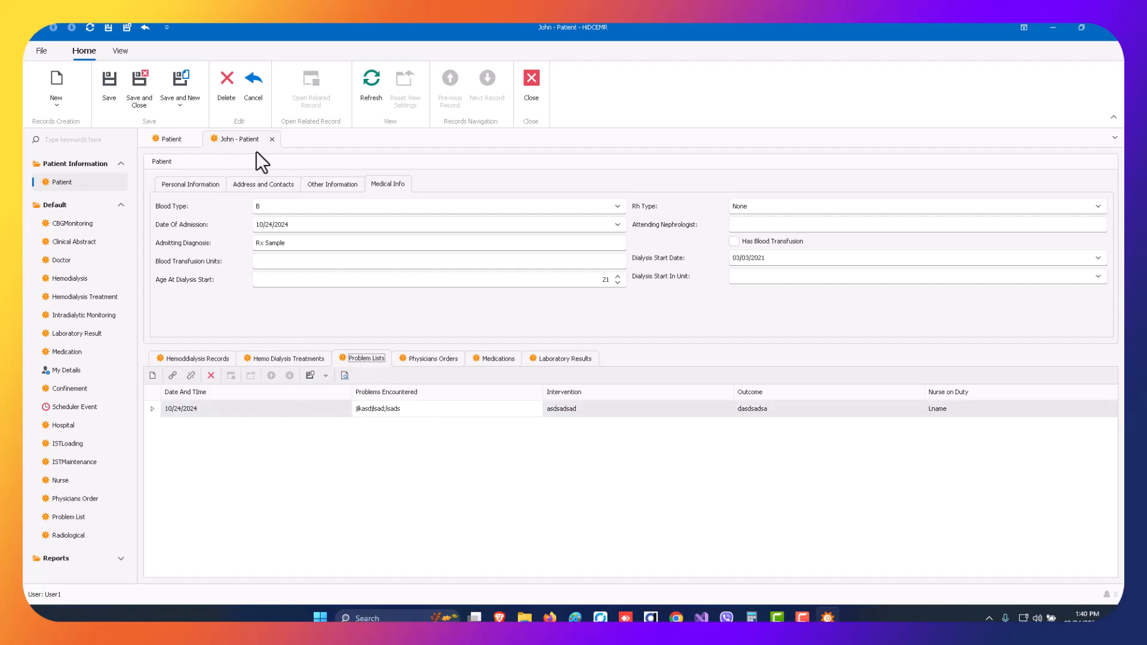
Return to the patient list, clear its search text, and look through the attending nephrologist filter values.
click(174, 139)
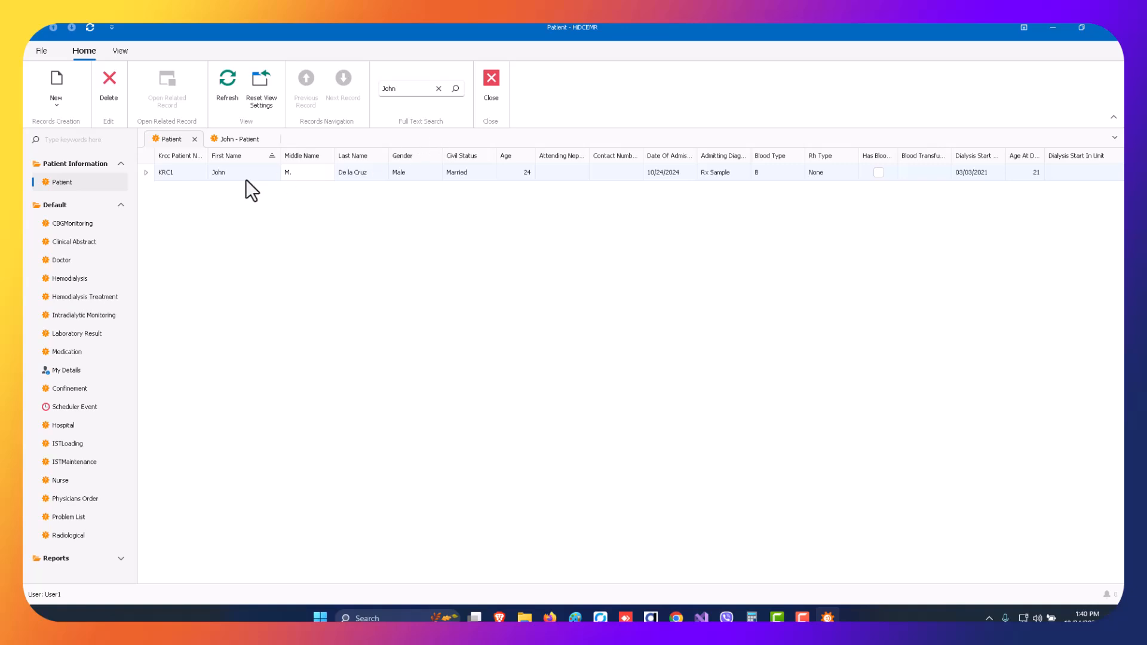
click(438, 88)
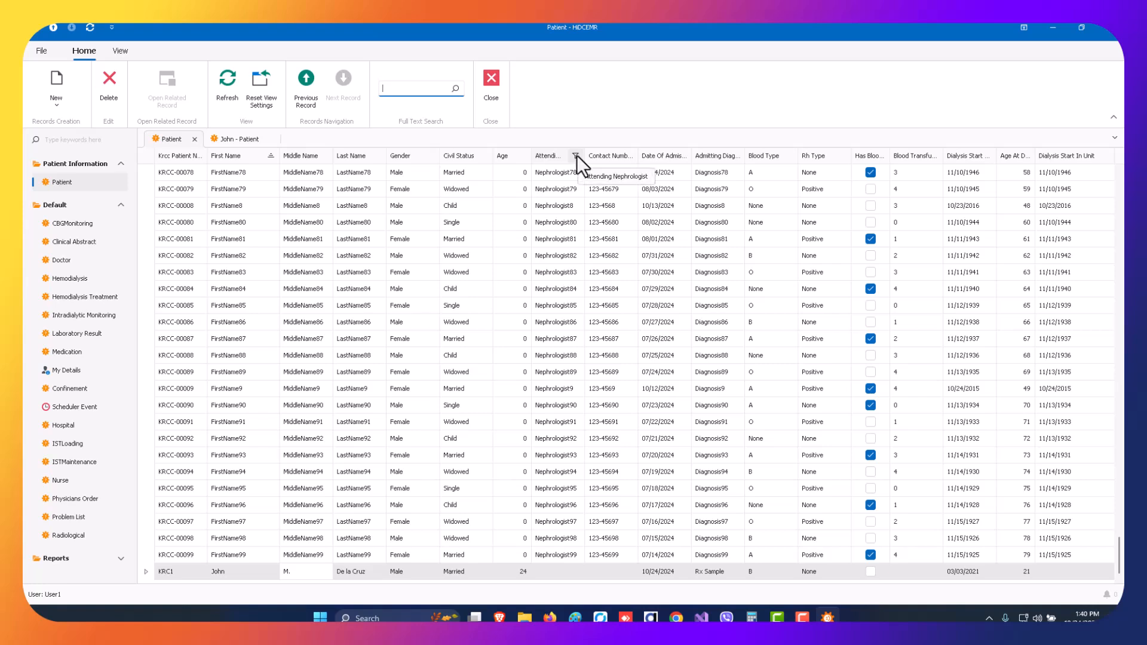
click(576, 155)
scroll(648, 233, down, 1)
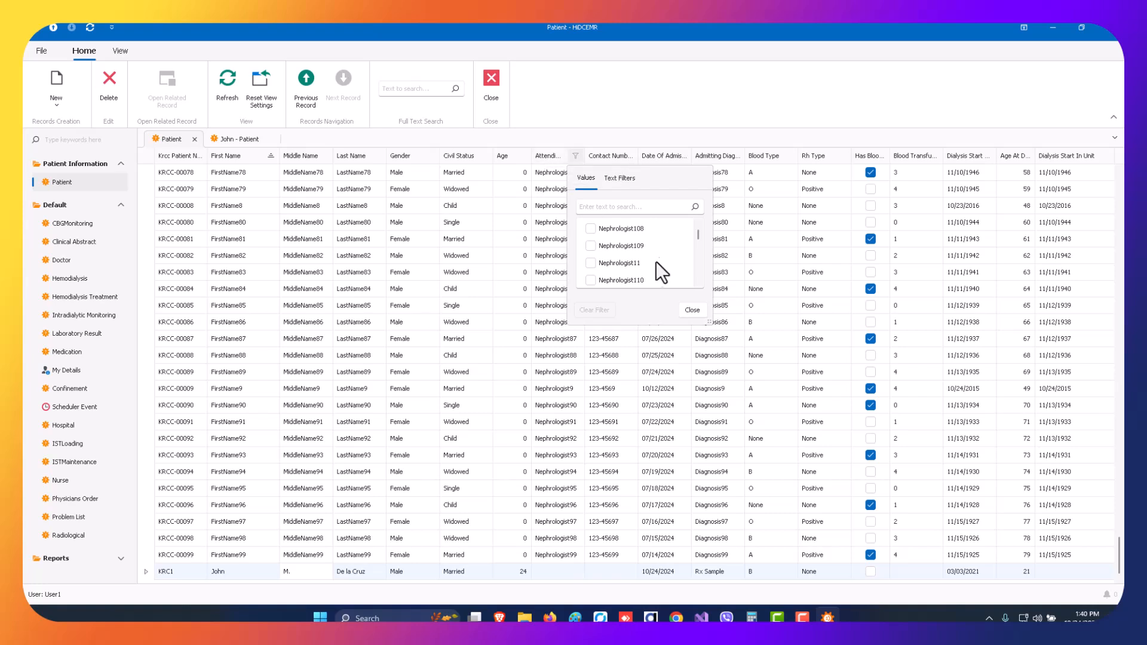
click(561, 135)
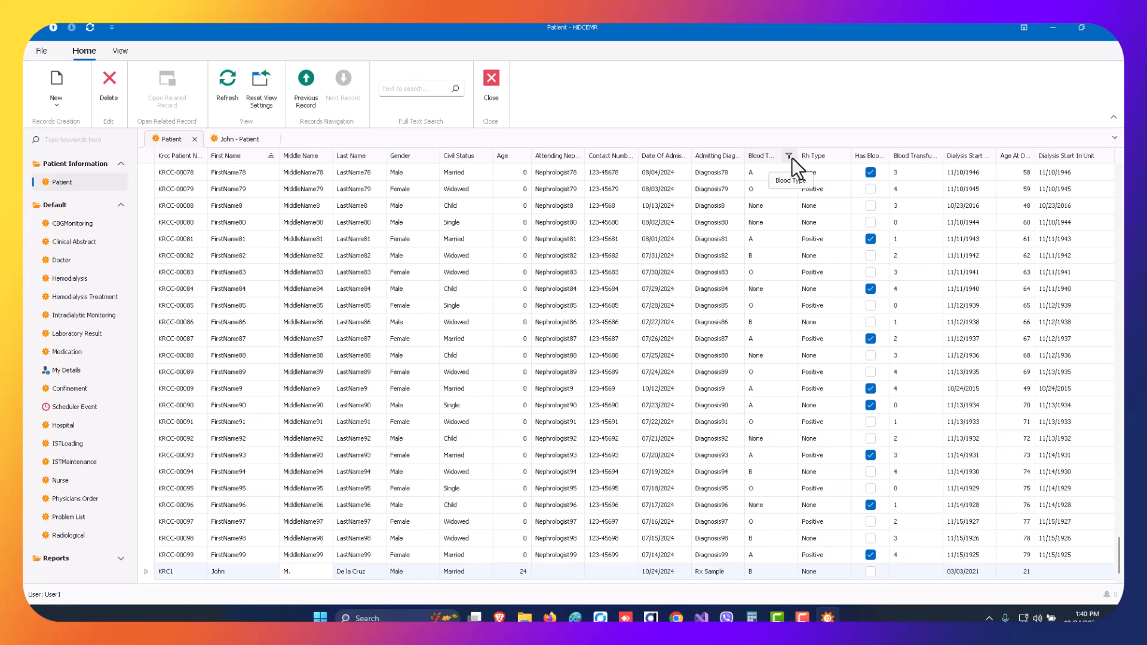
Filter the patient list by blood types B, A and O, clear the filter, and close the filter options.
click(789, 156)
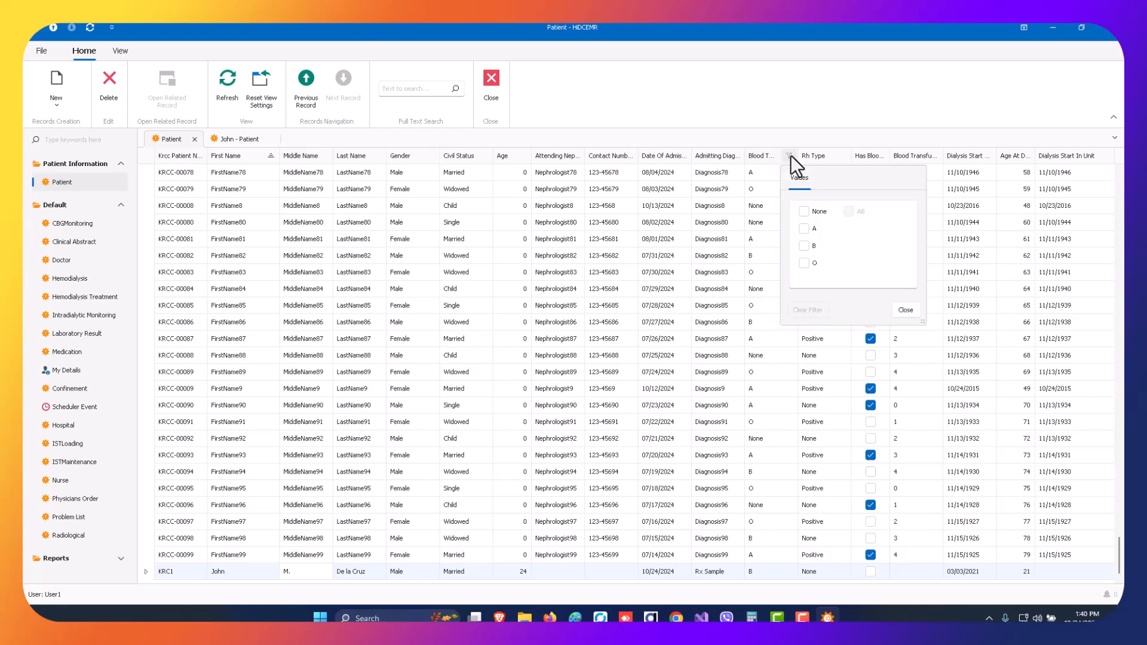
click(804, 245)
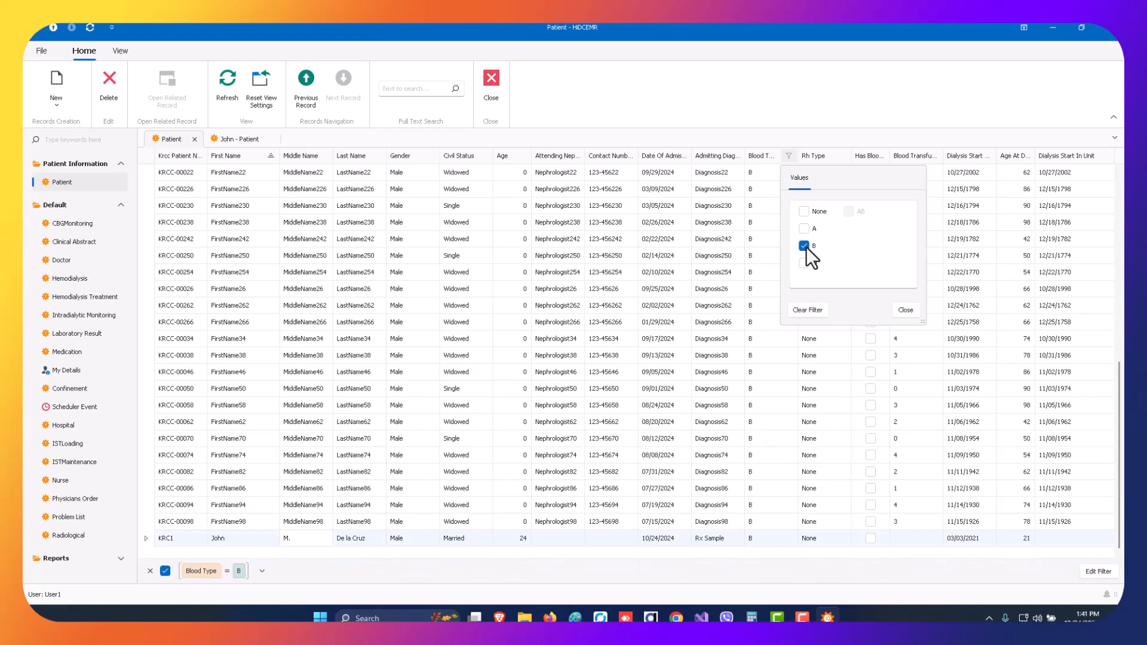
click(804, 229)
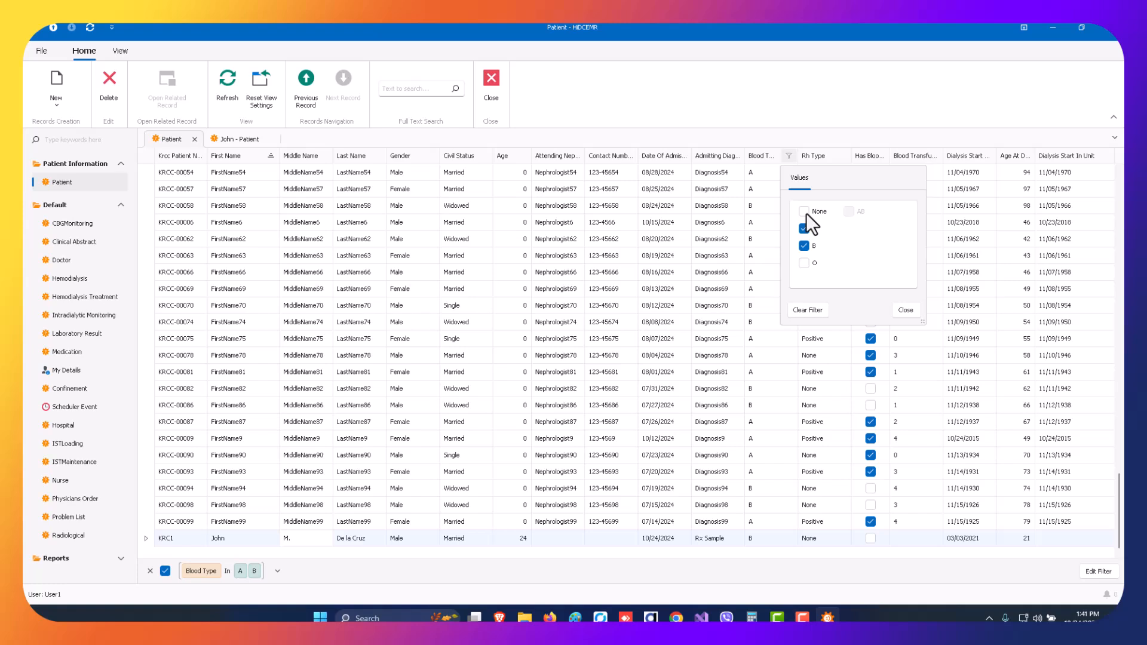
click(805, 263)
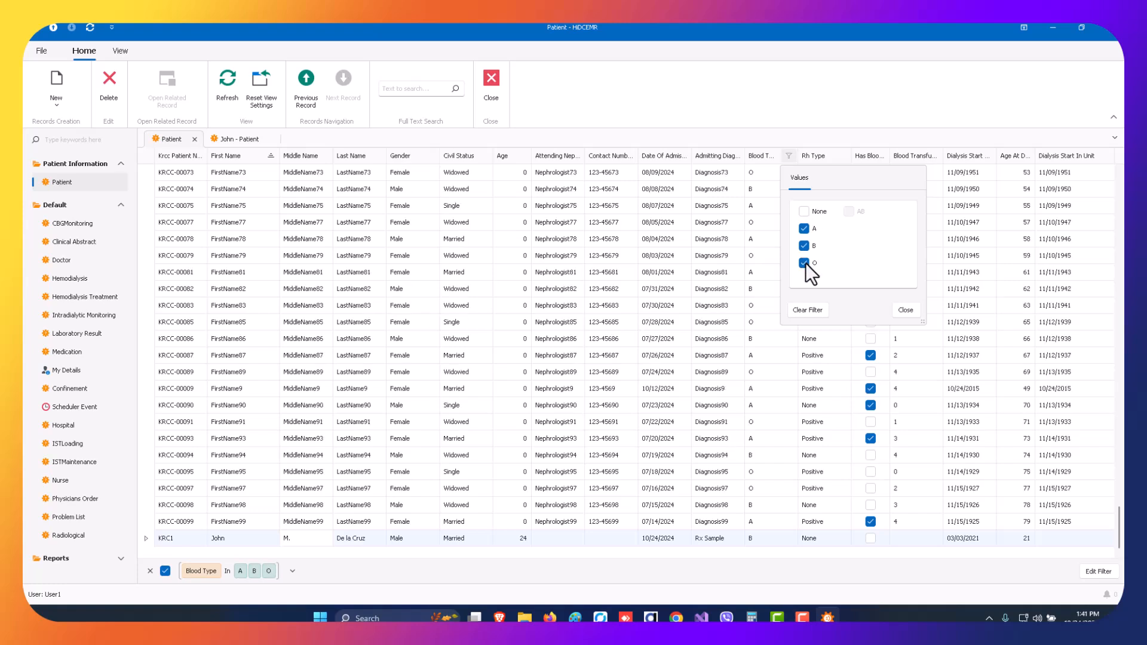
click(807, 311)
click(904, 310)
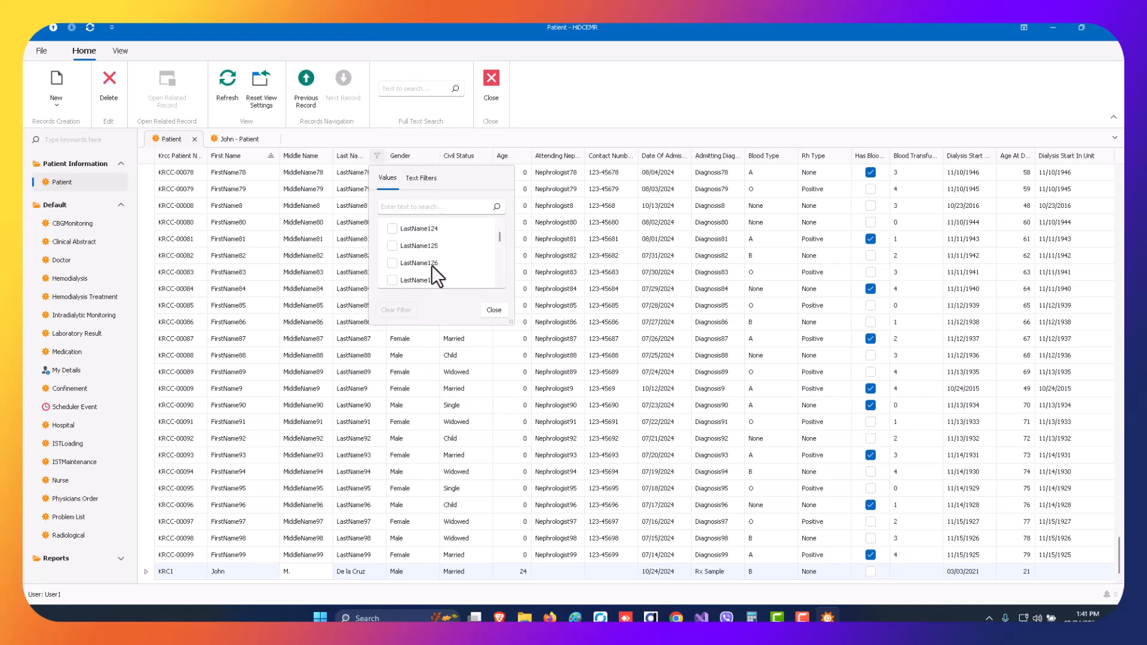
Filter patients by last names beginning with A and with D, and clear the filter value.
scroll(432, 266, up, 5)
click(423, 180)
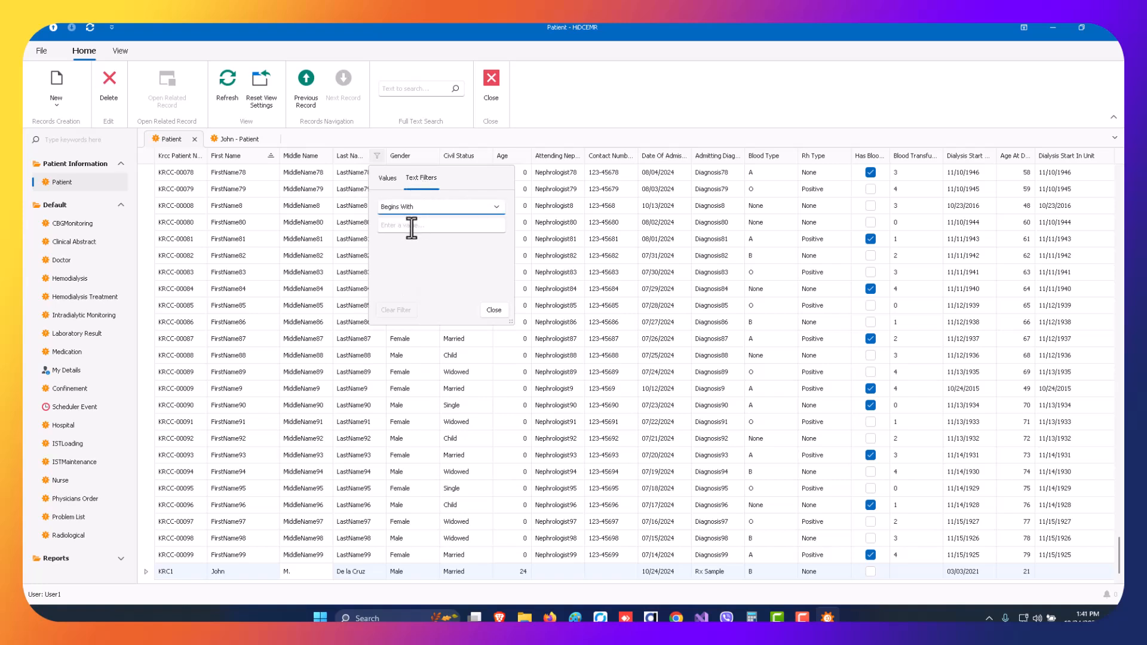
click(444, 208)
click(443, 208)
click(419, 227)
text(A)
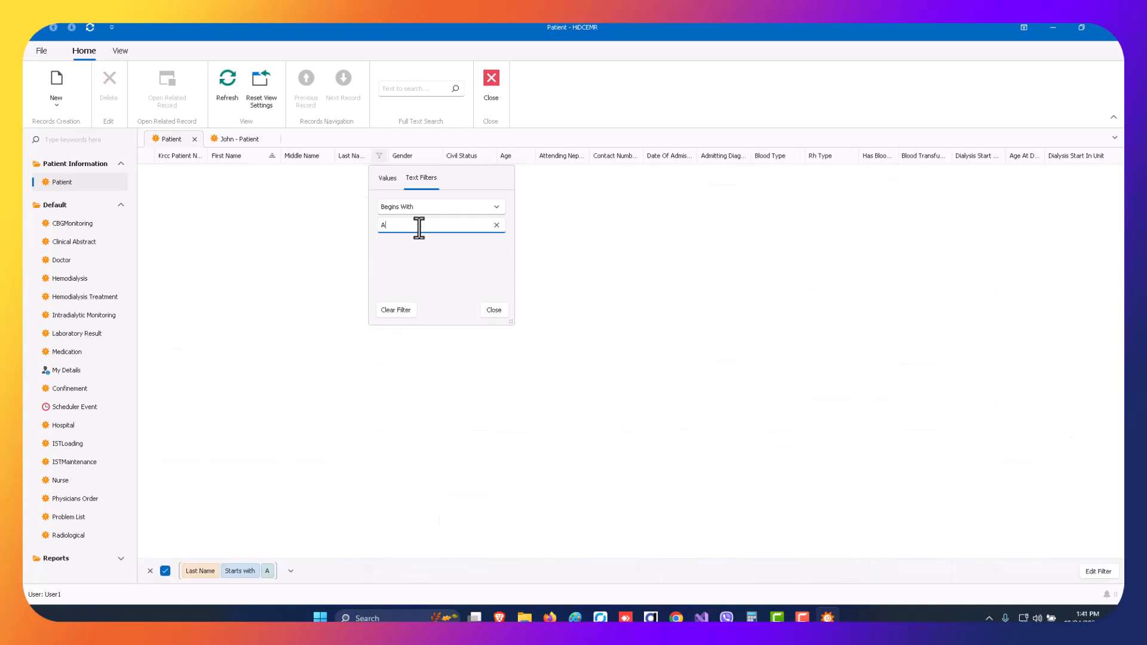
key(BackSpace)
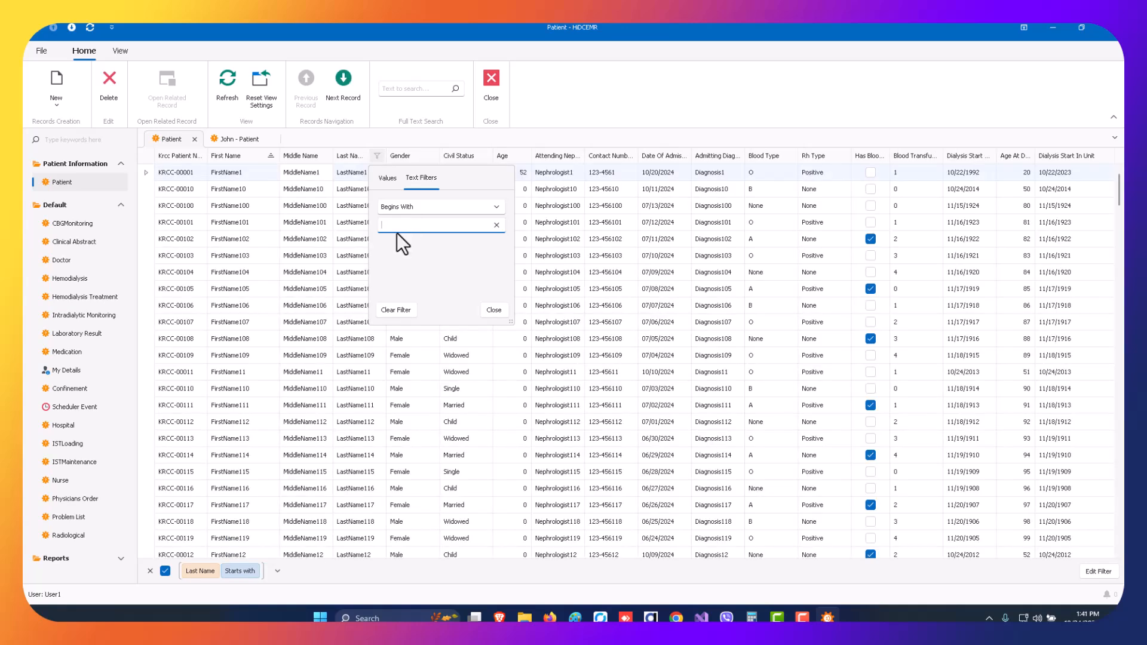
text(D)
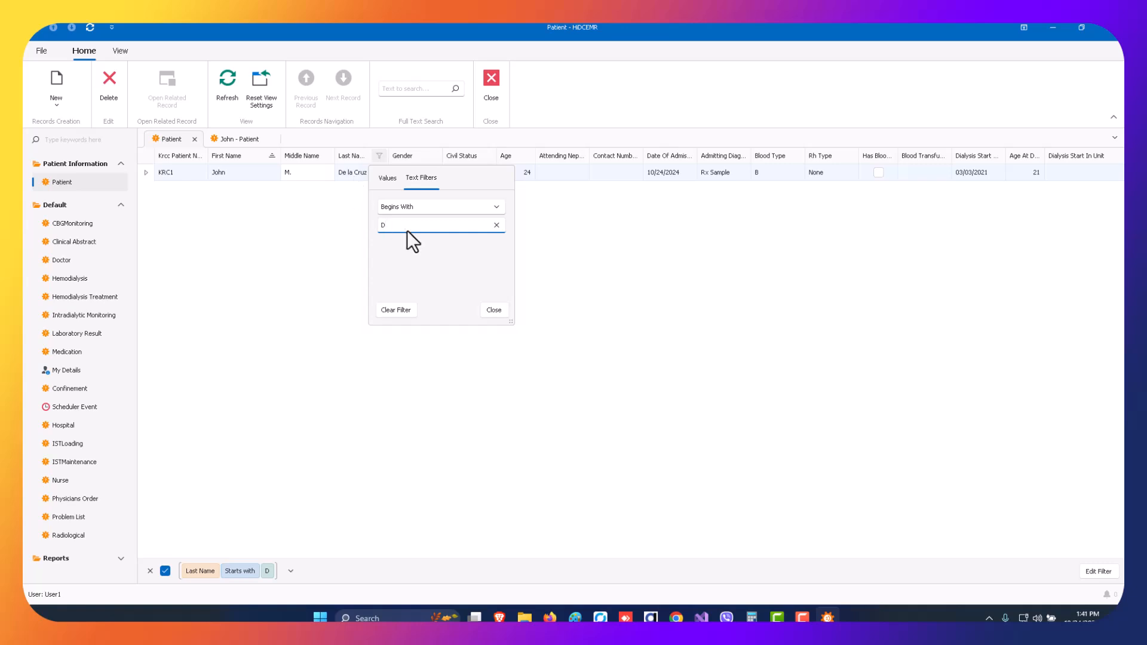
click(497, 225)
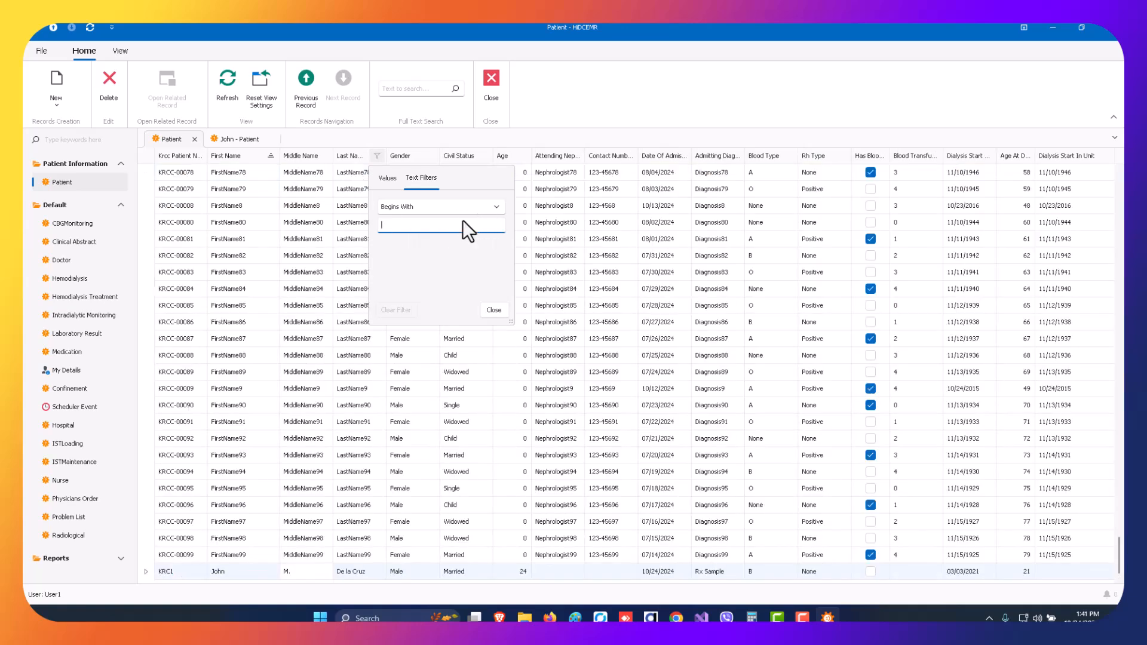
Filter the patient list to last names containing 88 and select the FirstName88 patient.
click(433, 208)
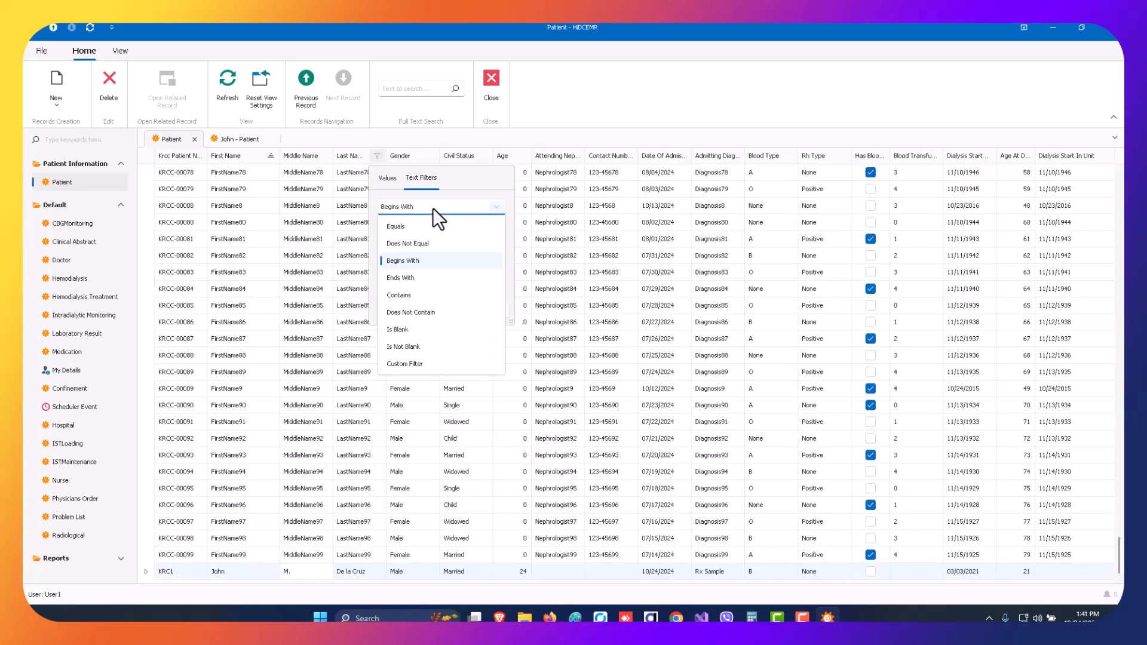
click(415, 296)
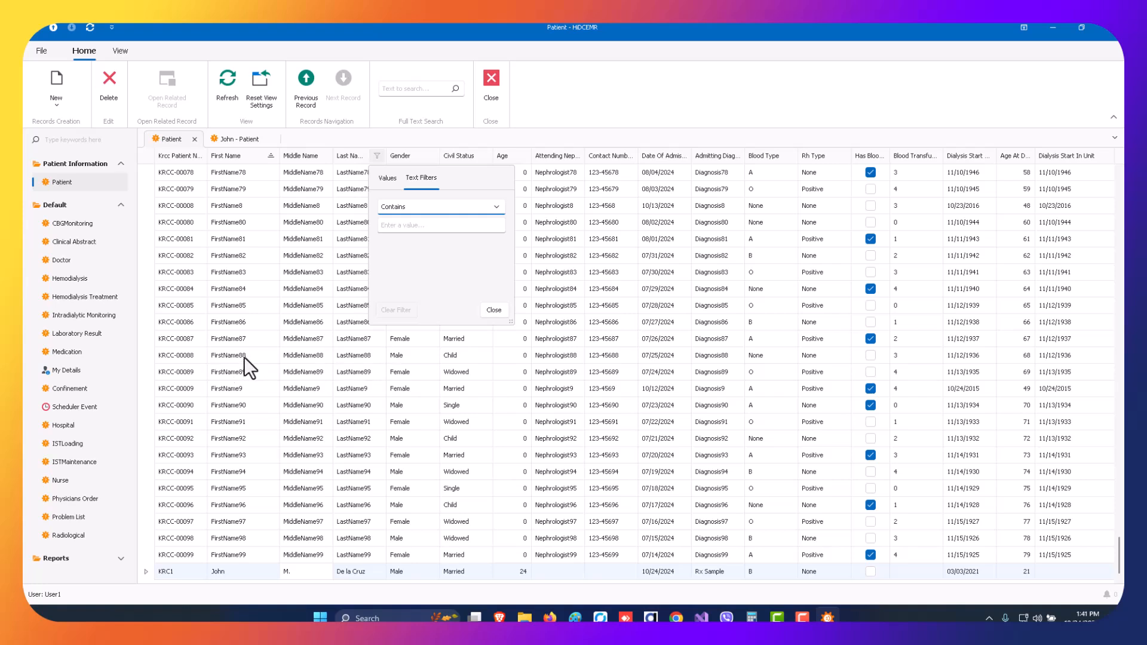
click(420, 226)
text(88)
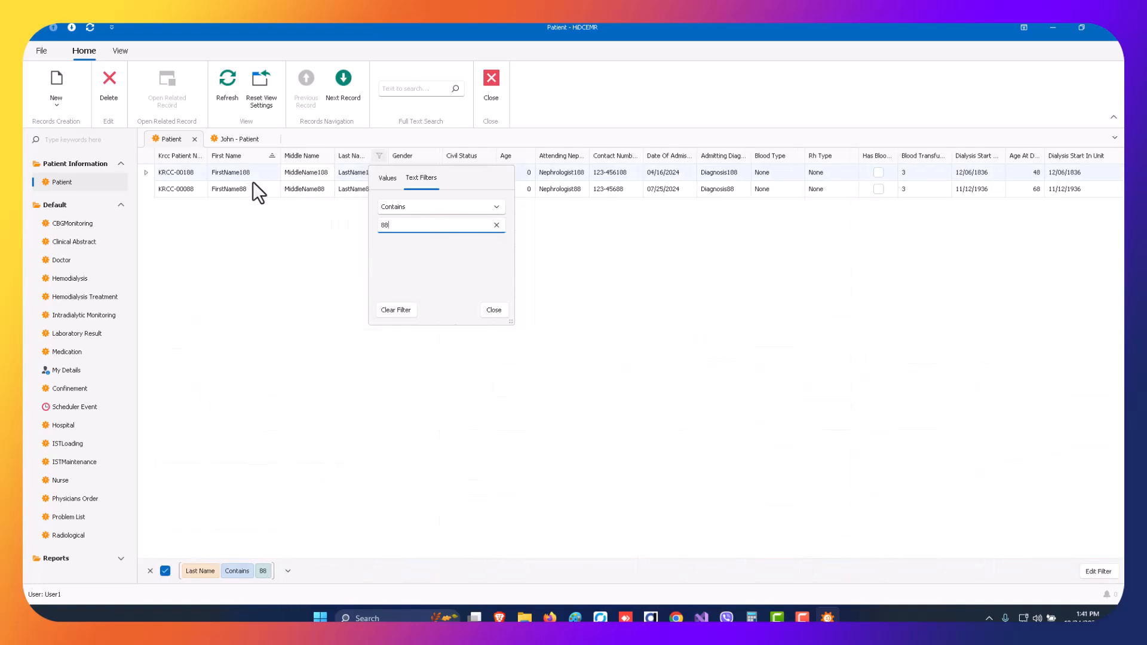
click(246, 192)
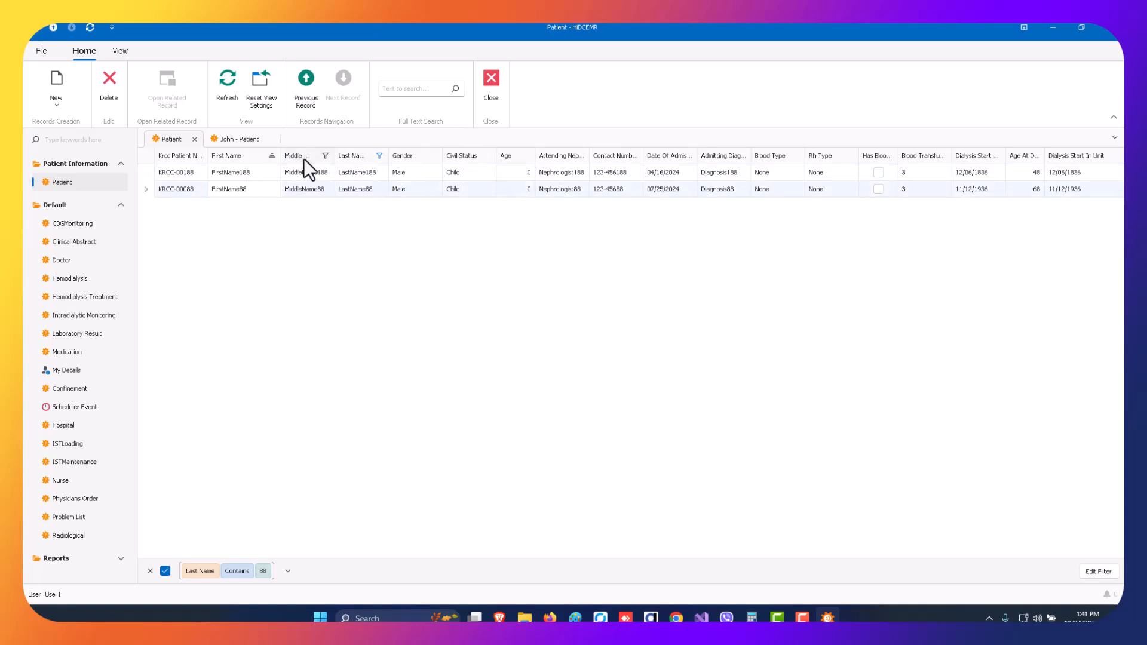
Check the value and text filter options of the First Name column and close them unchanged.
click(271, 156)
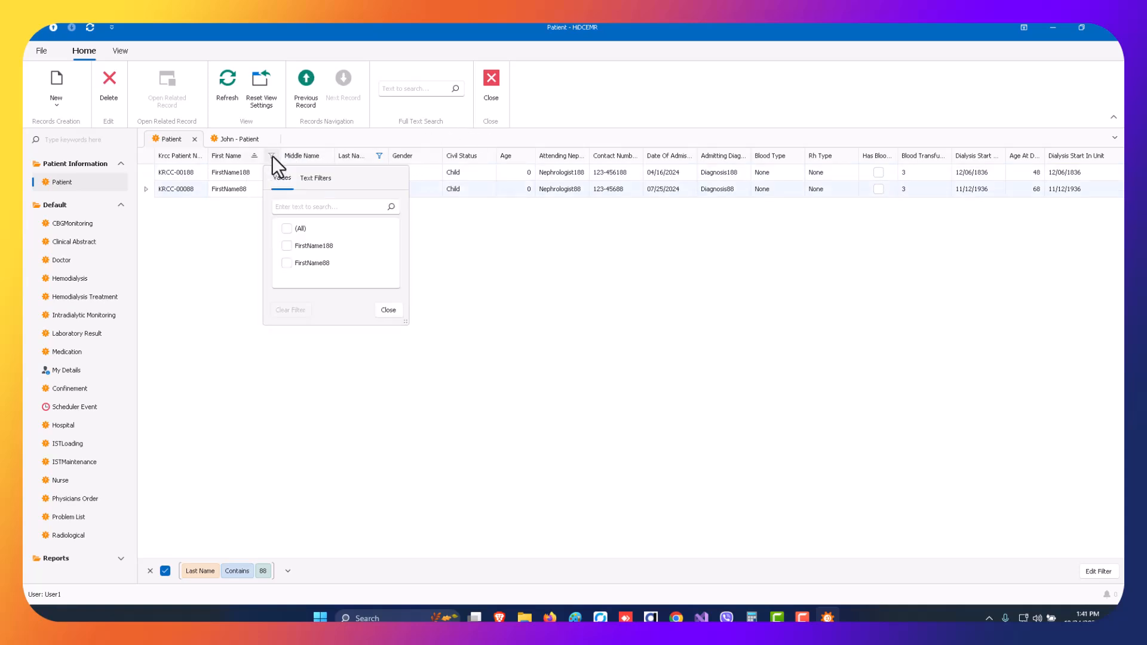
click(320, 179)
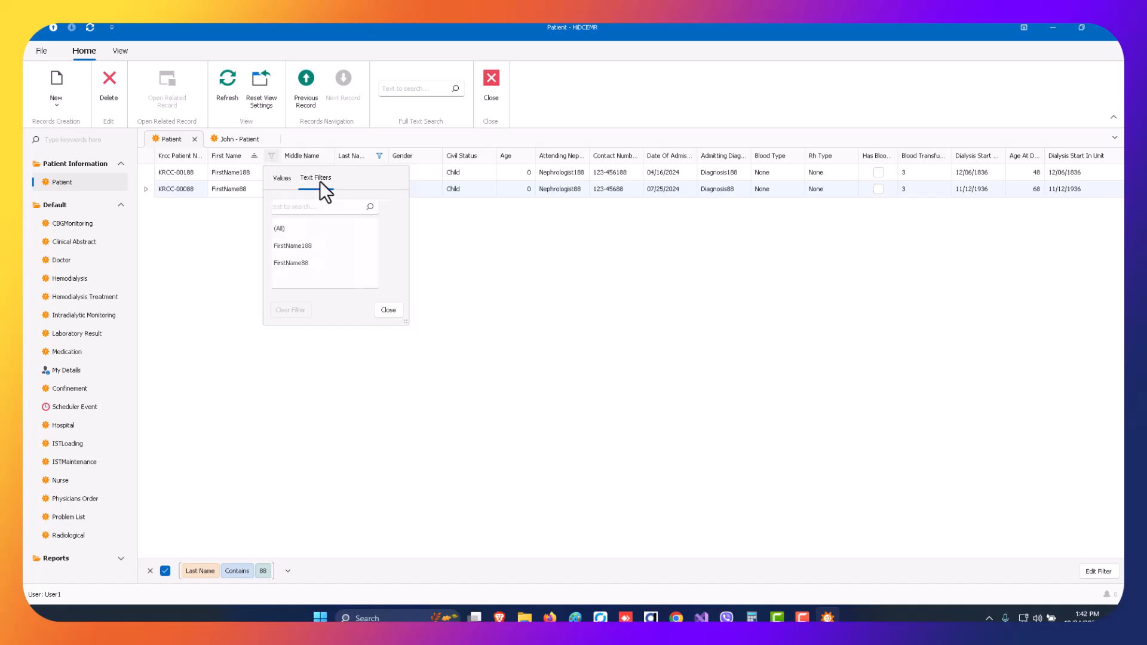
click(393, 310)
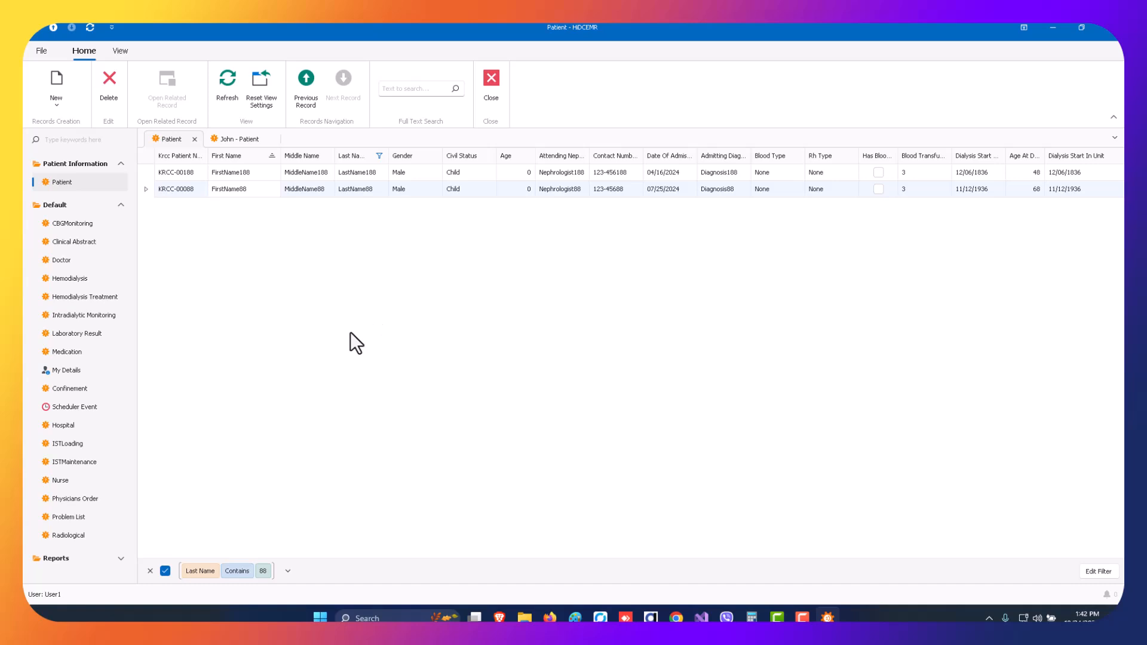
Open the FirstName88 patient's problem lists and compare them with the entry in the other open patient record.
double_click(239, 190)
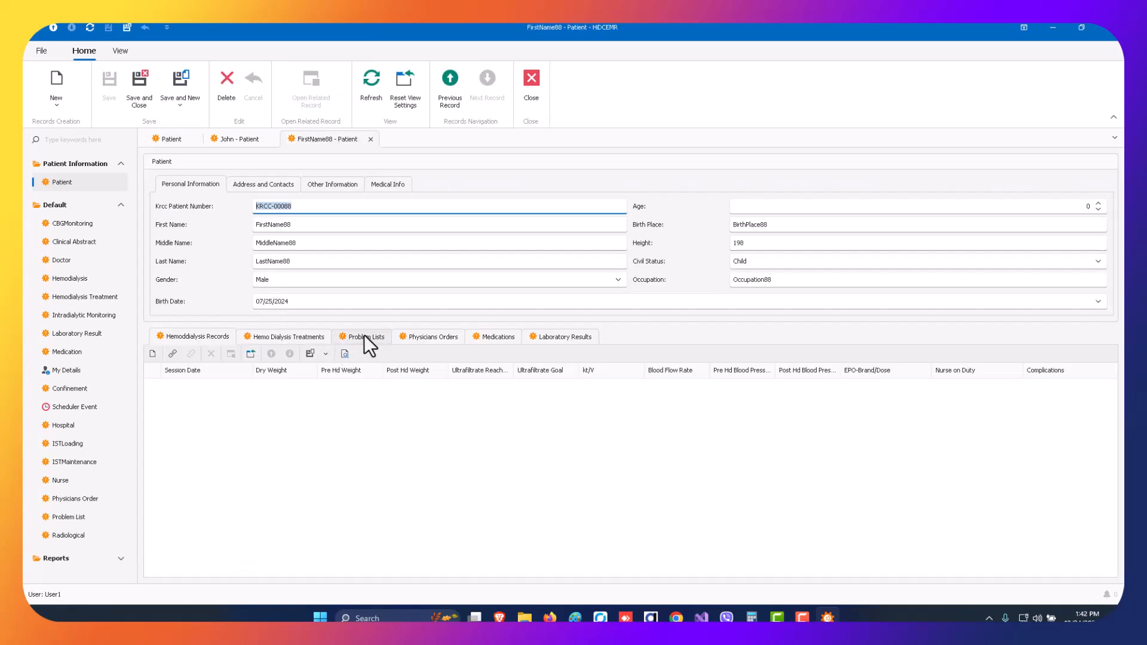
click(364, 336)
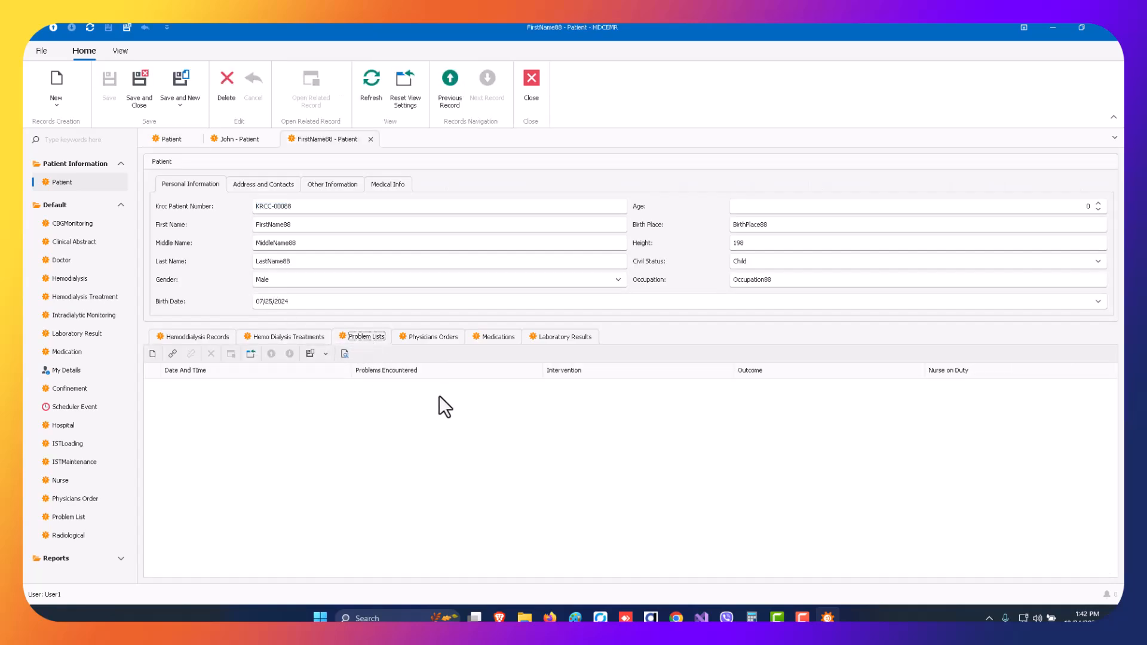
click(246, 141)
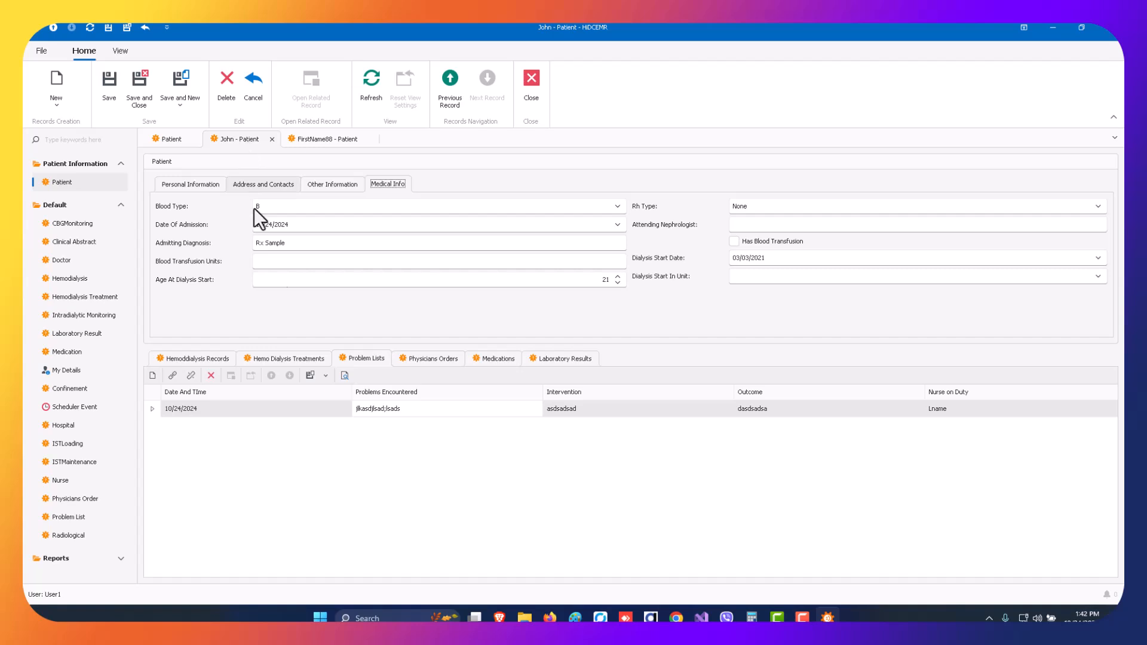
click(300, 411)
click(399, 409)
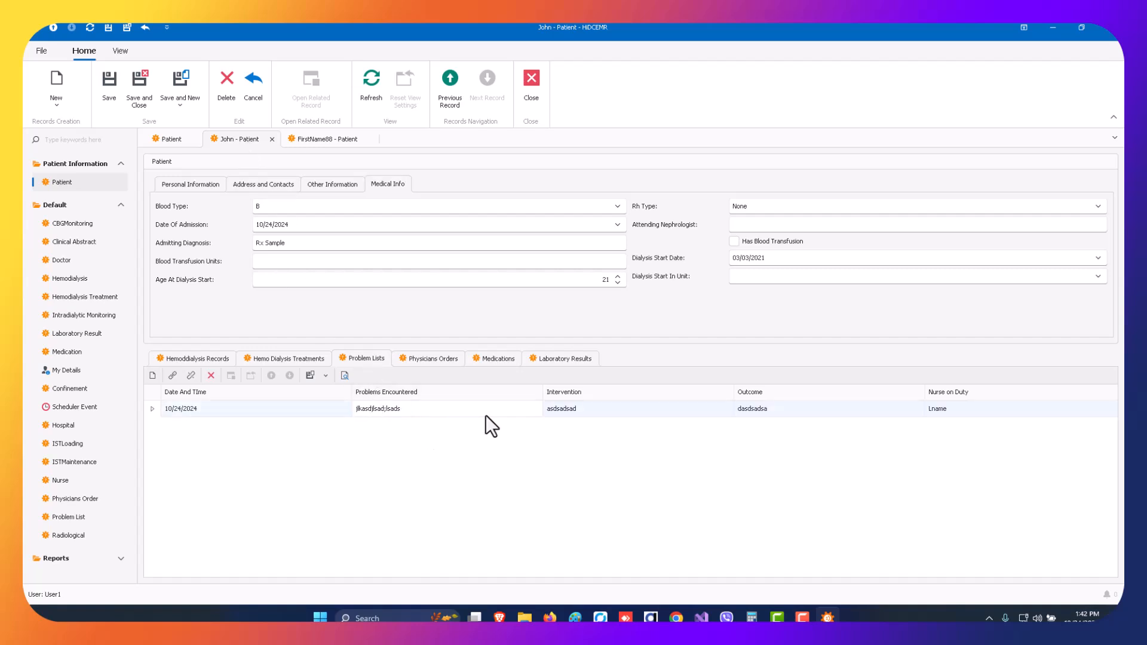
click(583, 410)
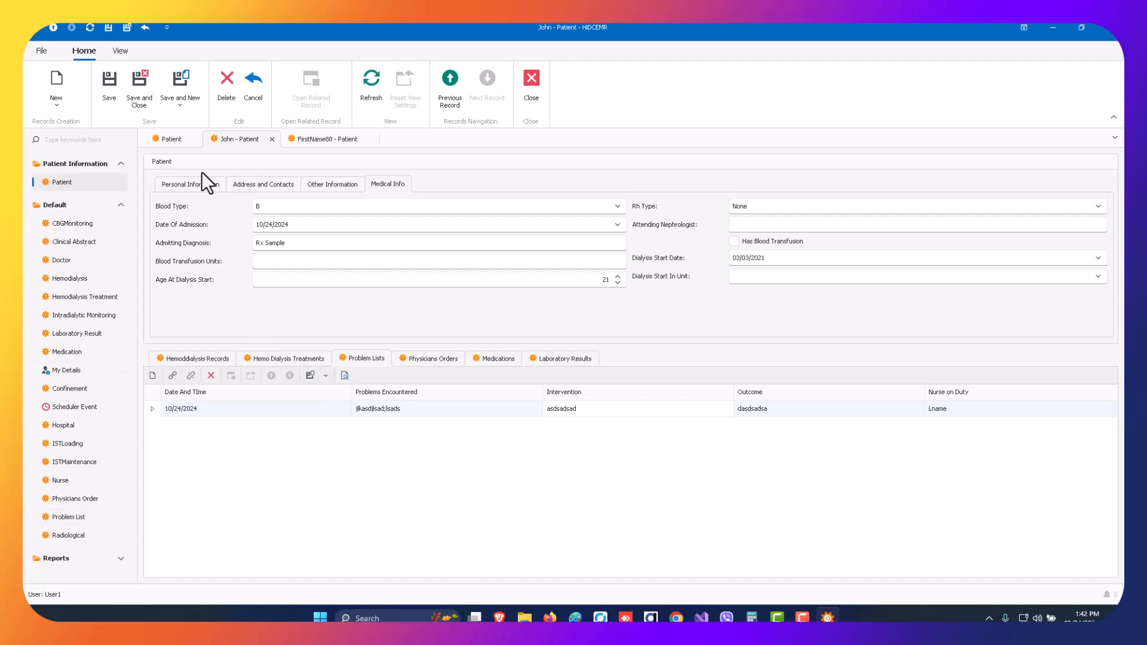
Return to the patient list, remove the last name filter, and select the FirstName79 patient.
click(173, 139)
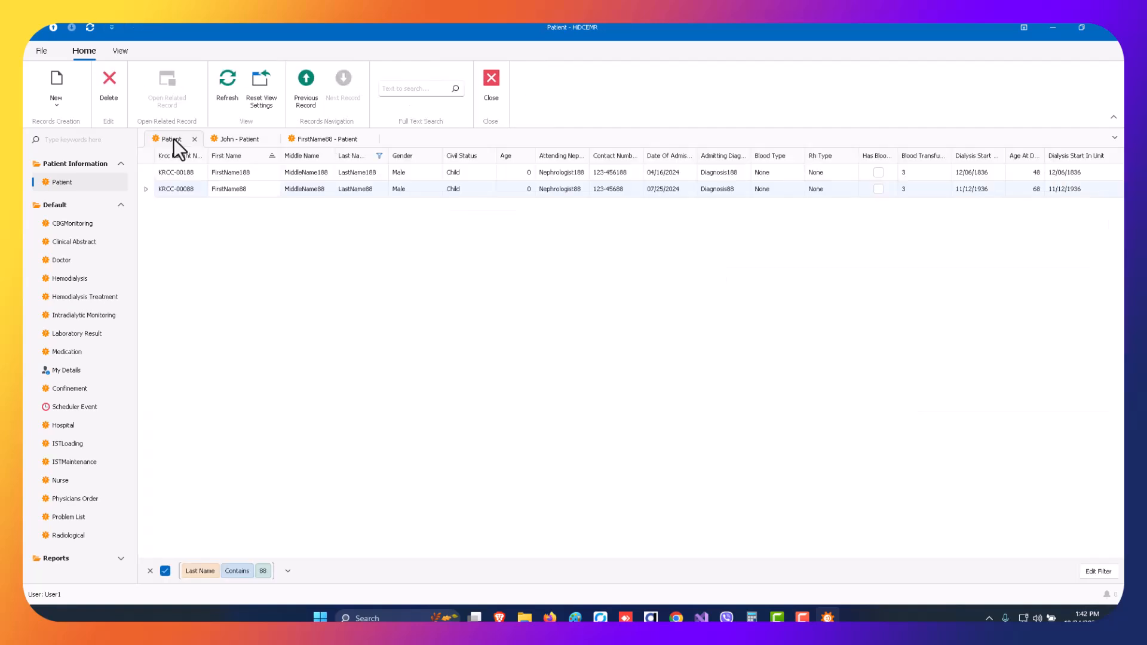
click(150, 571)
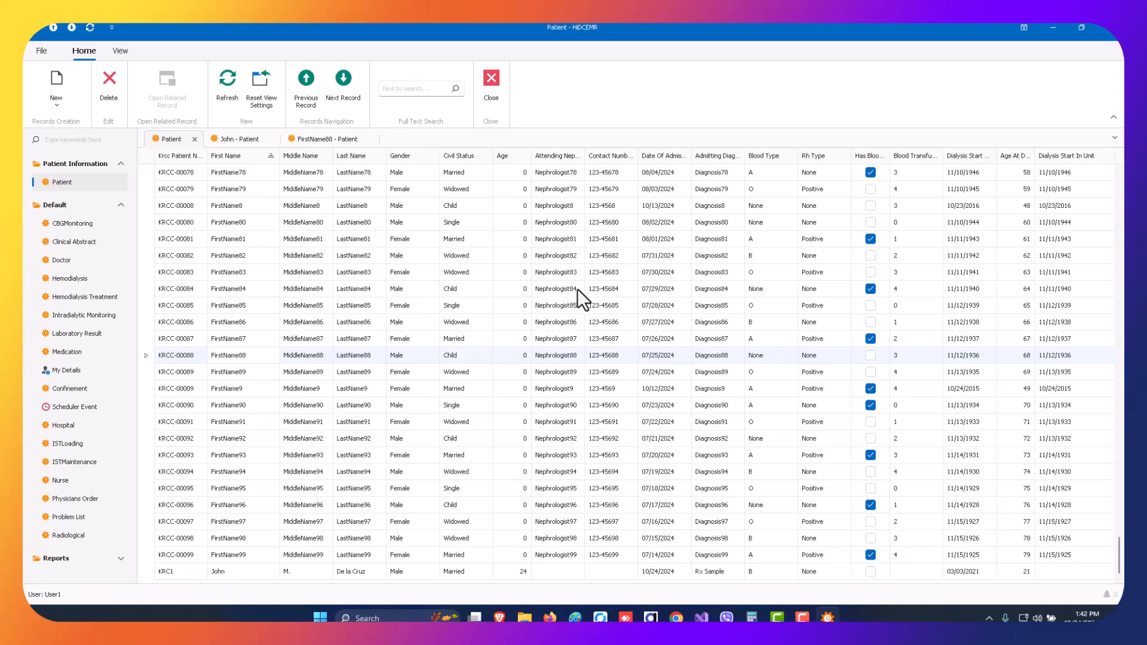
click(233, 191)
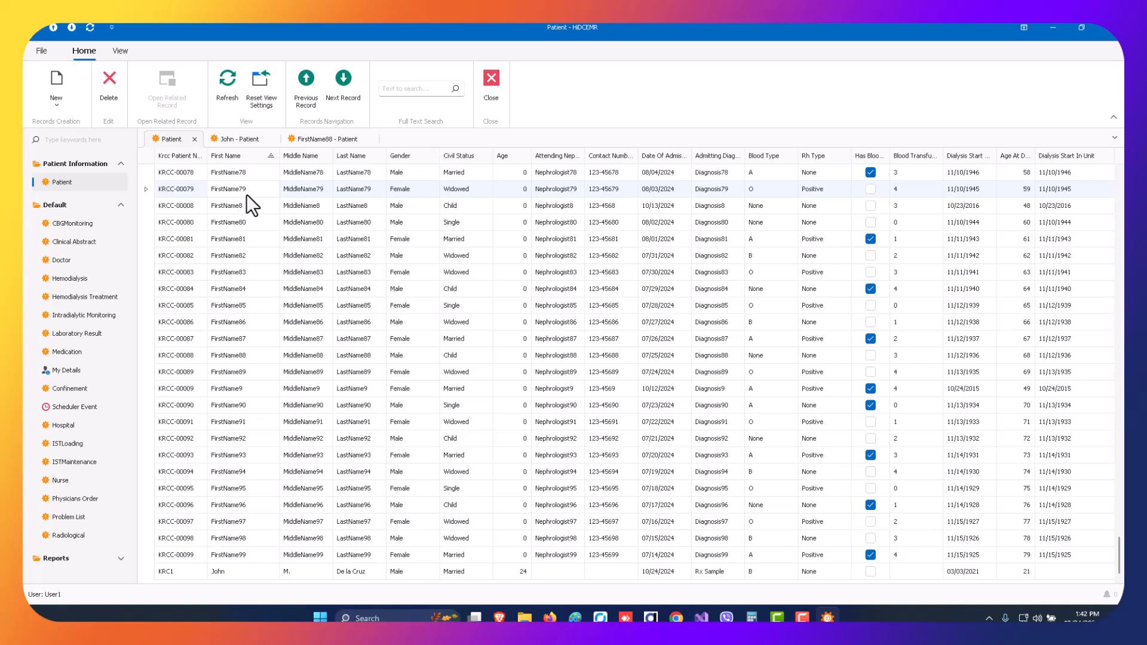
click(263, 257)
click(246, 274)
click(250, 171)
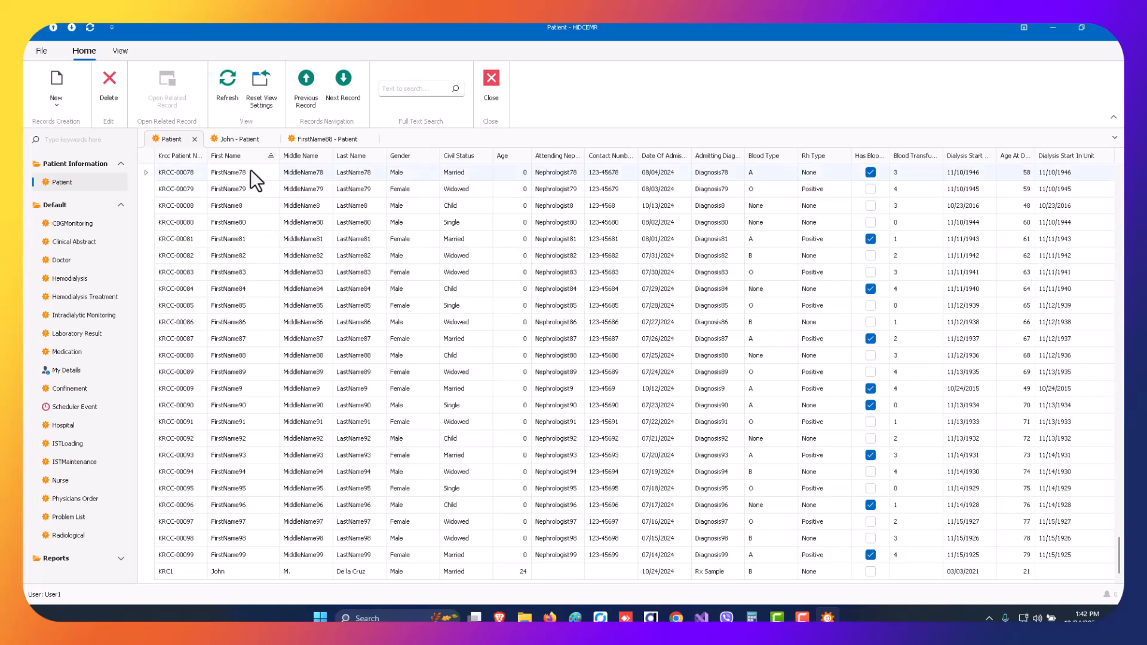
click(249, 194)
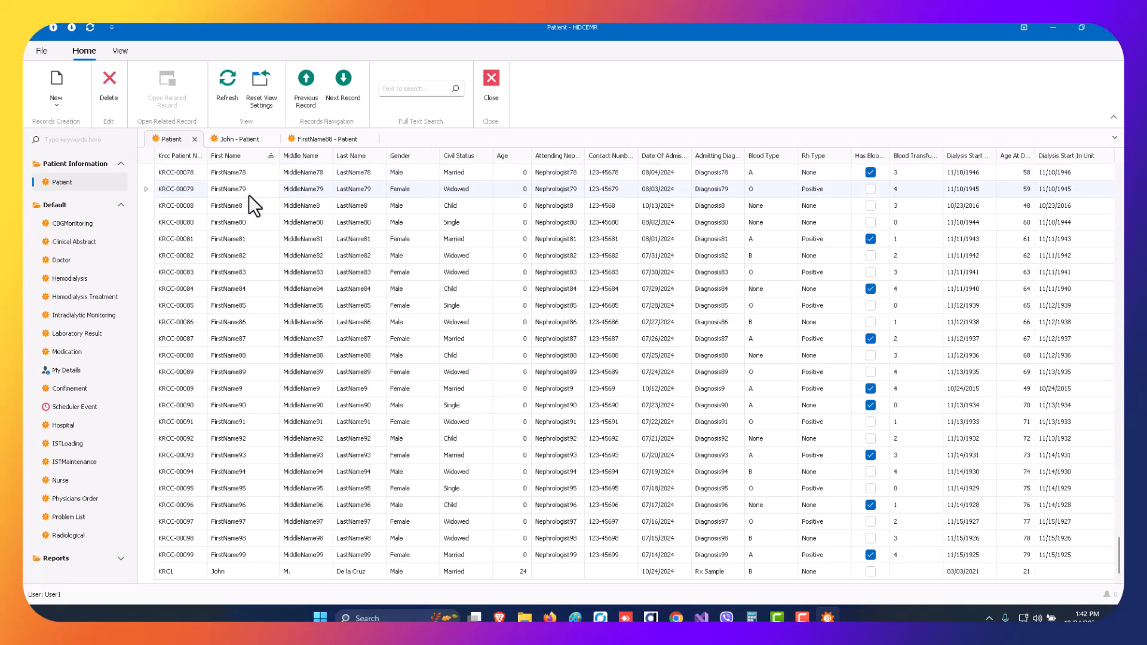
Look through the newly added patient's hemodialysis, treatment, problem, physician order, medication and laboratory result records.
click(239, 141)
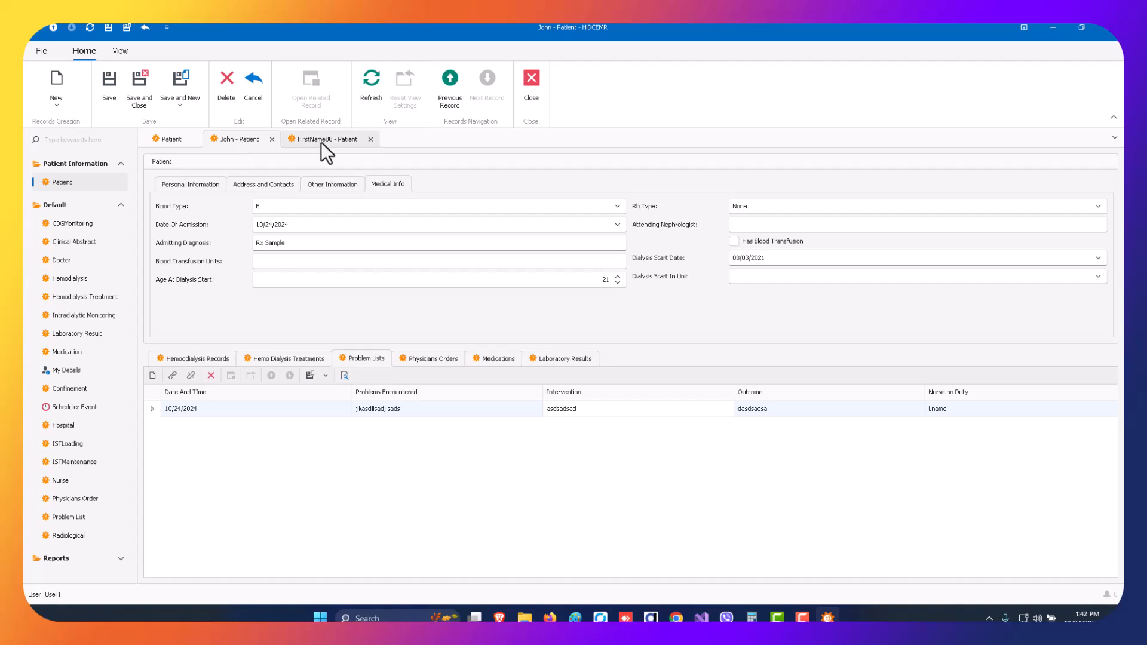
click(204, 357)
click(263, 358)
click(383, 359)
click(432, 360)
click(495, 359)
click(551, 361)
click(499, 359)
click(434, 359)
click(494, 359)
click(555, 359)
click(496, 359)
click(429, 360)
click(369, 359)
click(299, 358)
click(204, 358)
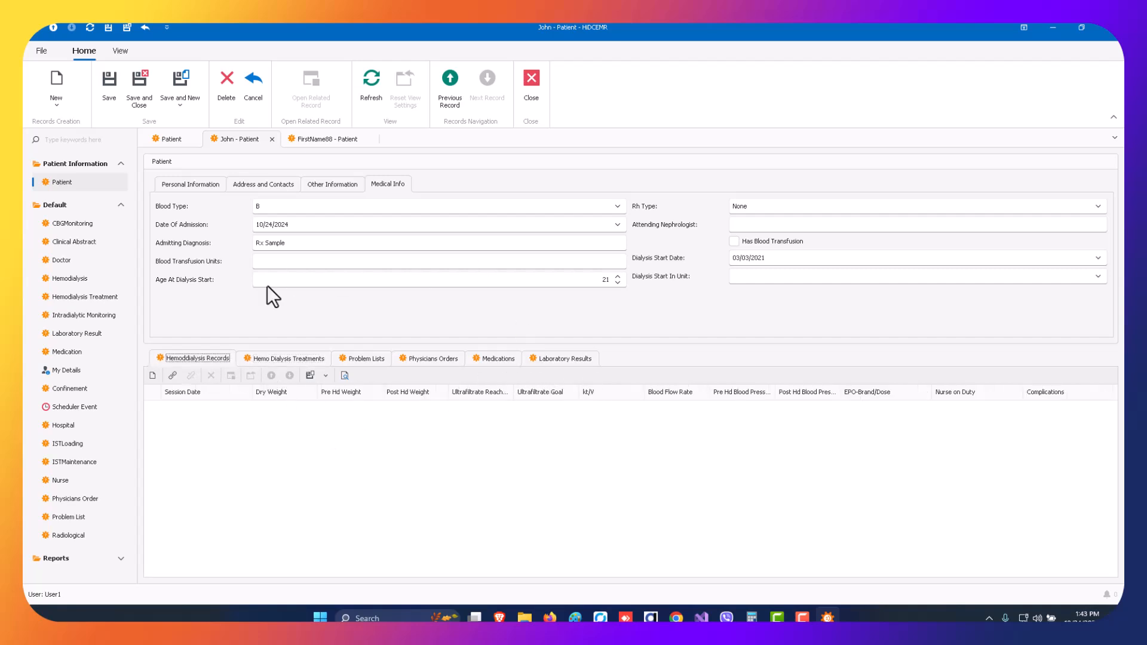
Look through the same patient's personal, address and contact, other, and medical information sections.
click(193, 185)
click(267, 186)
click(332, 185)
click(379, 185)
Close both open patient records without saving changes.
click(344, 137)
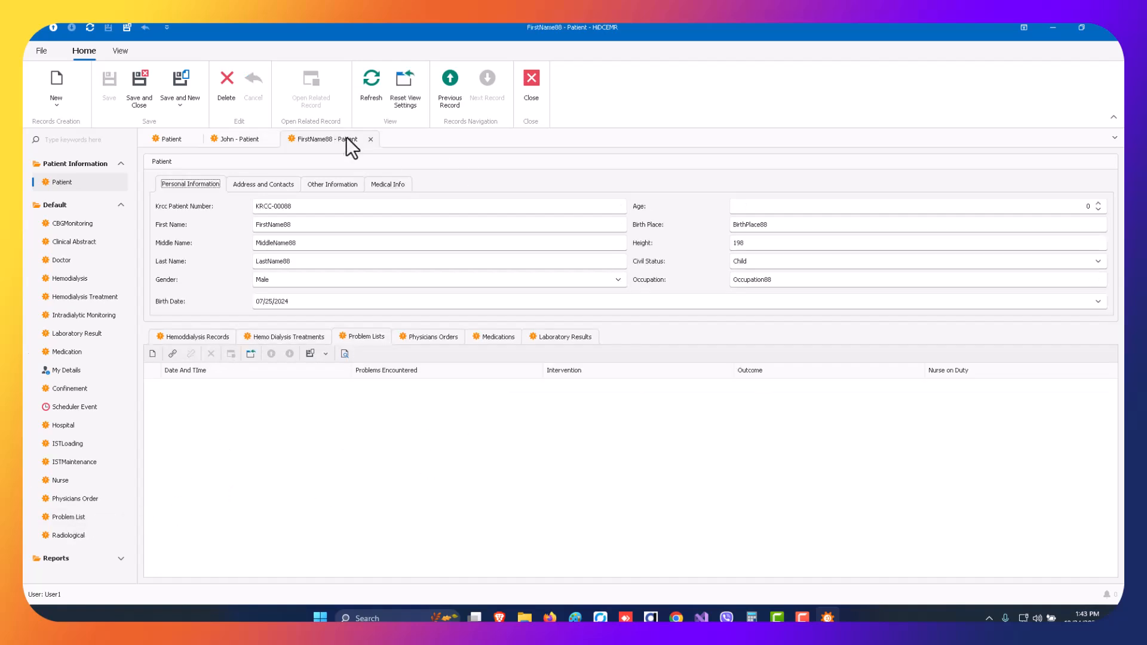
click(370, 140)
click(272, 140)
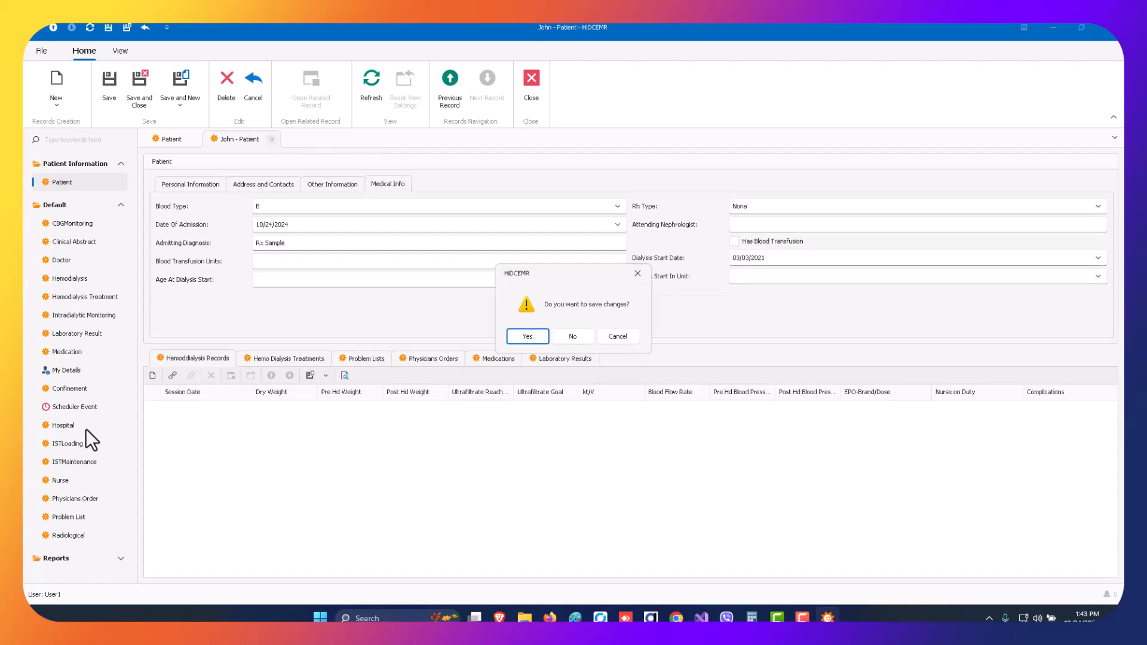
click(572, 334)
Review the overall Problem List, close it, and look through the patient list.
click(80, 519)
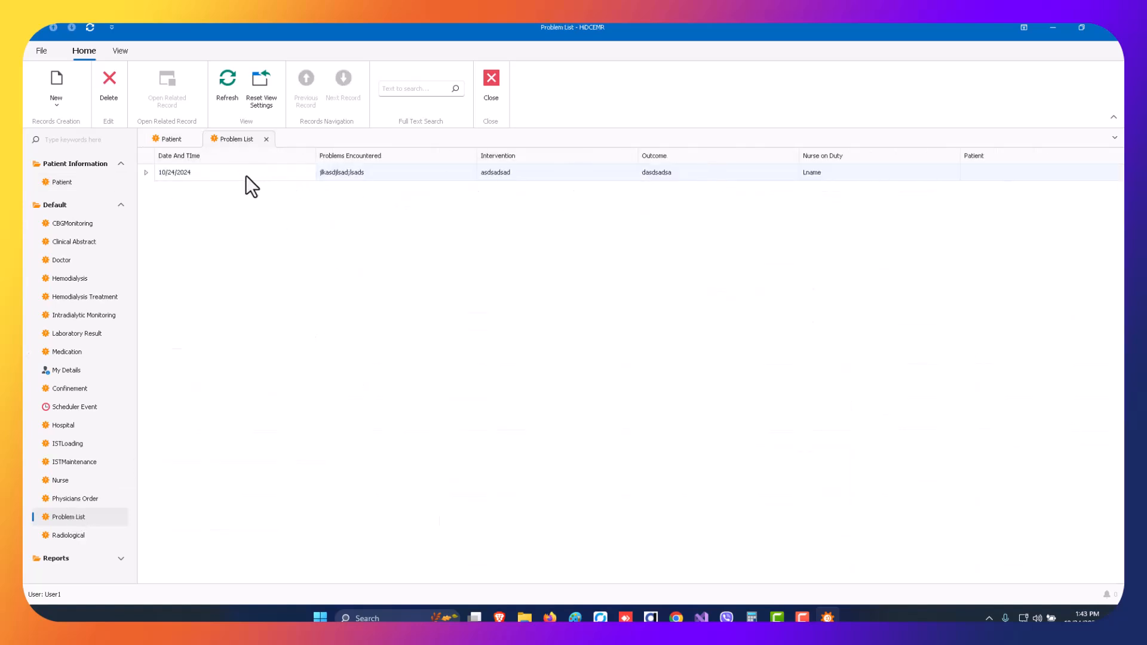
click(266, 140)
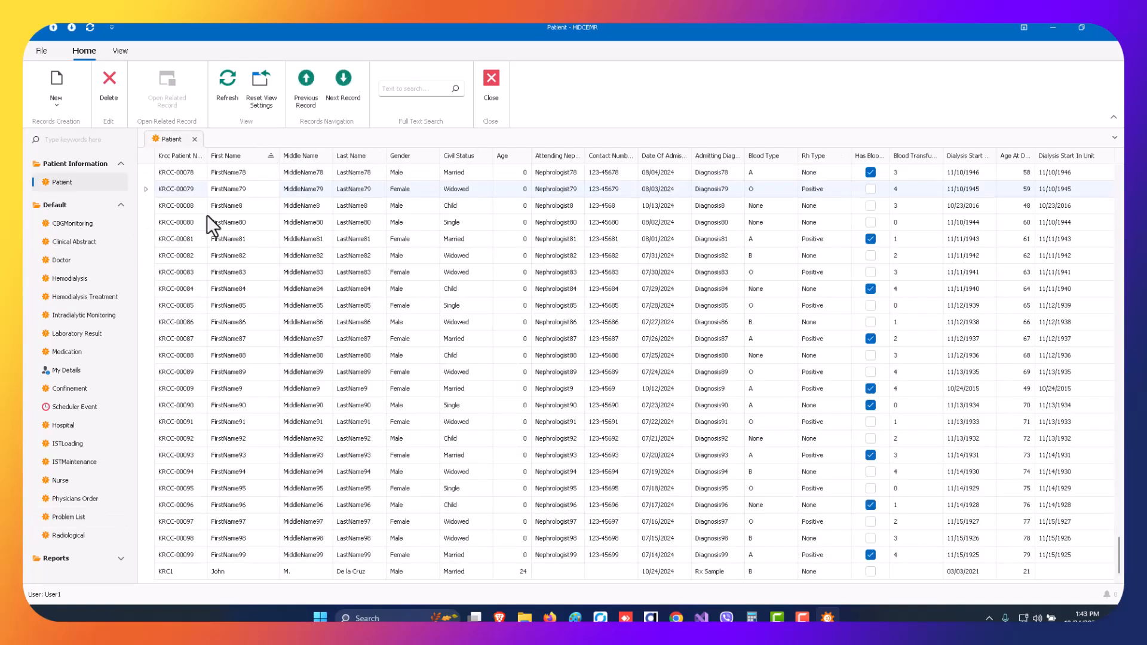
scroll(255, 251, up, 20)
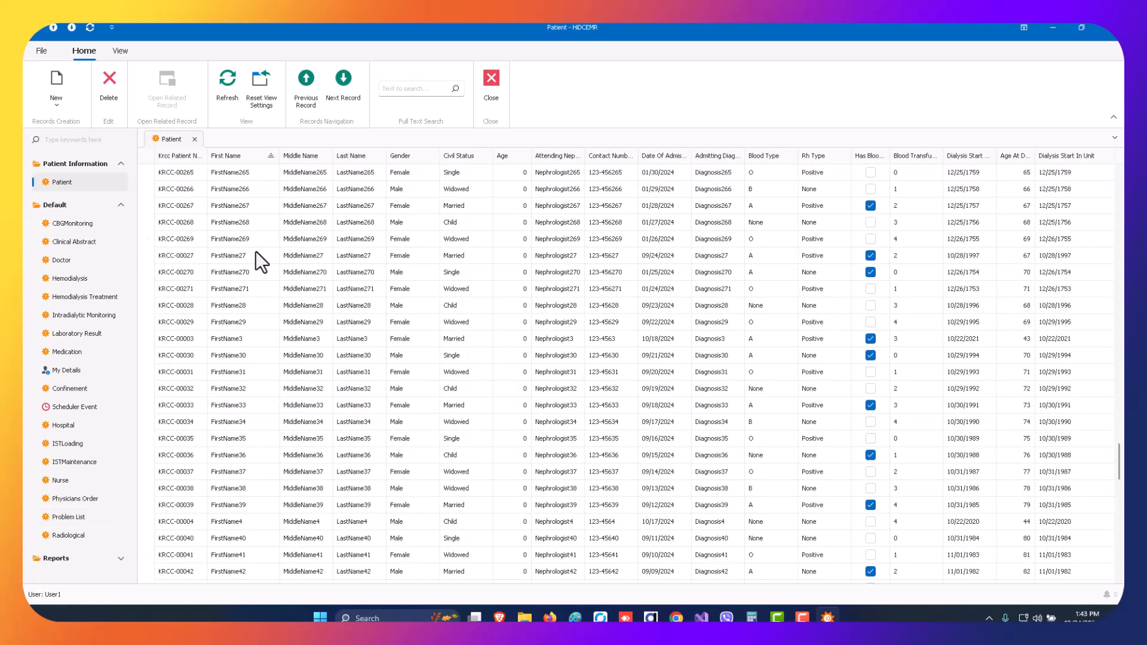
scroll(256, 251, up, 20)
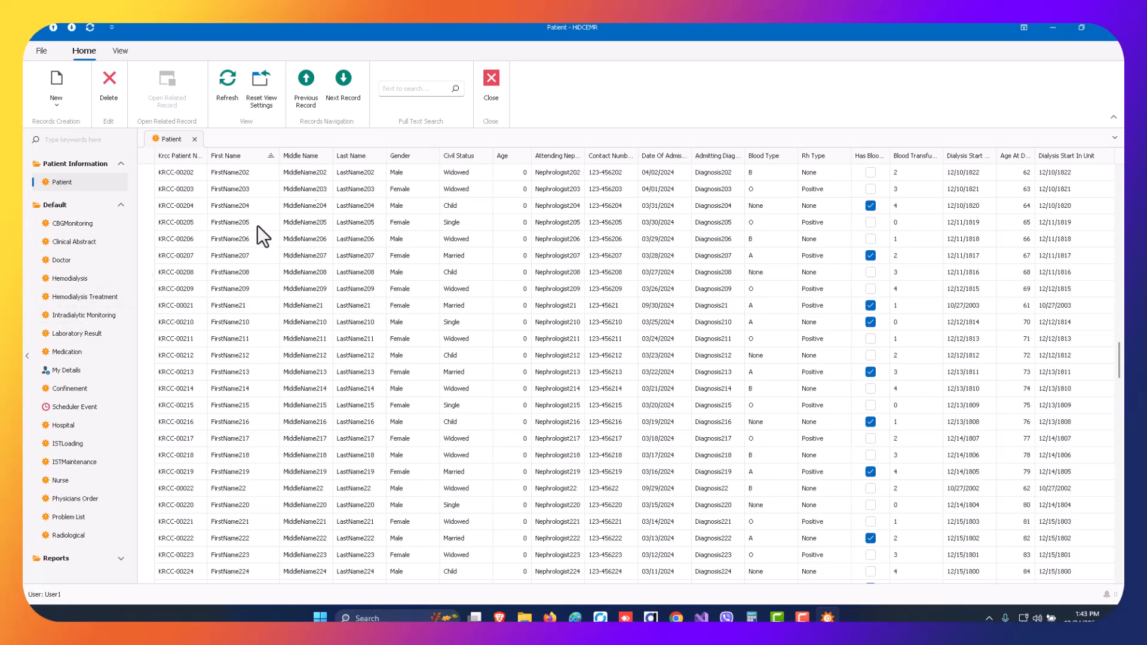
Filter the patient list by gender to show only Female patients.
scroll(358, 183, up, 15)
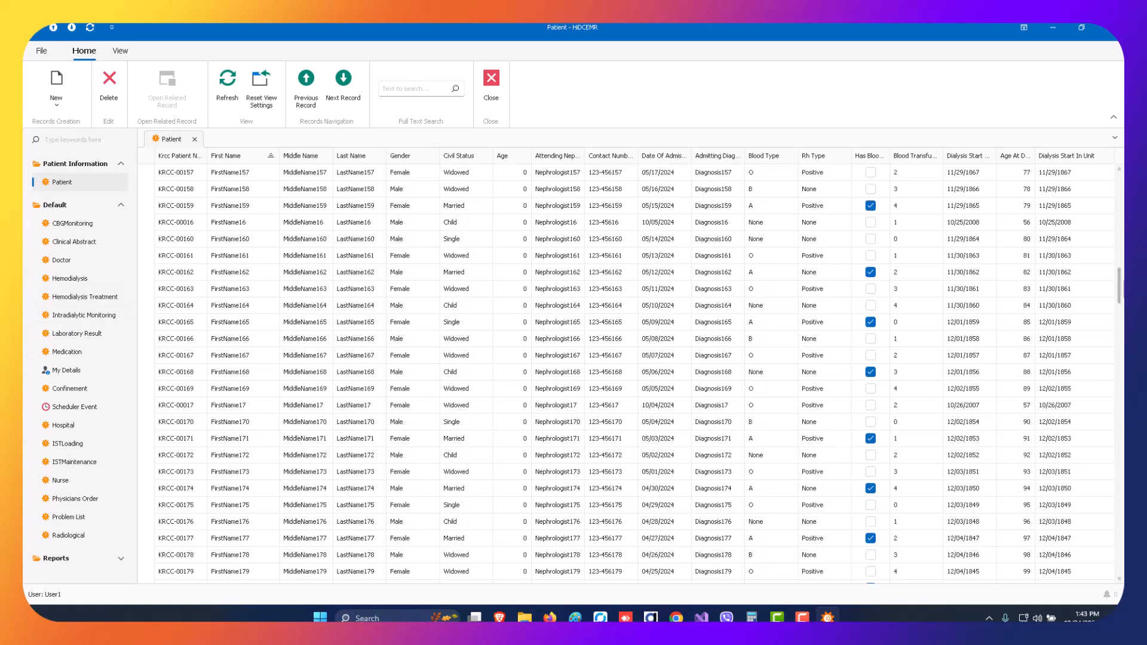
drag(1119, 311, 1118, 191)
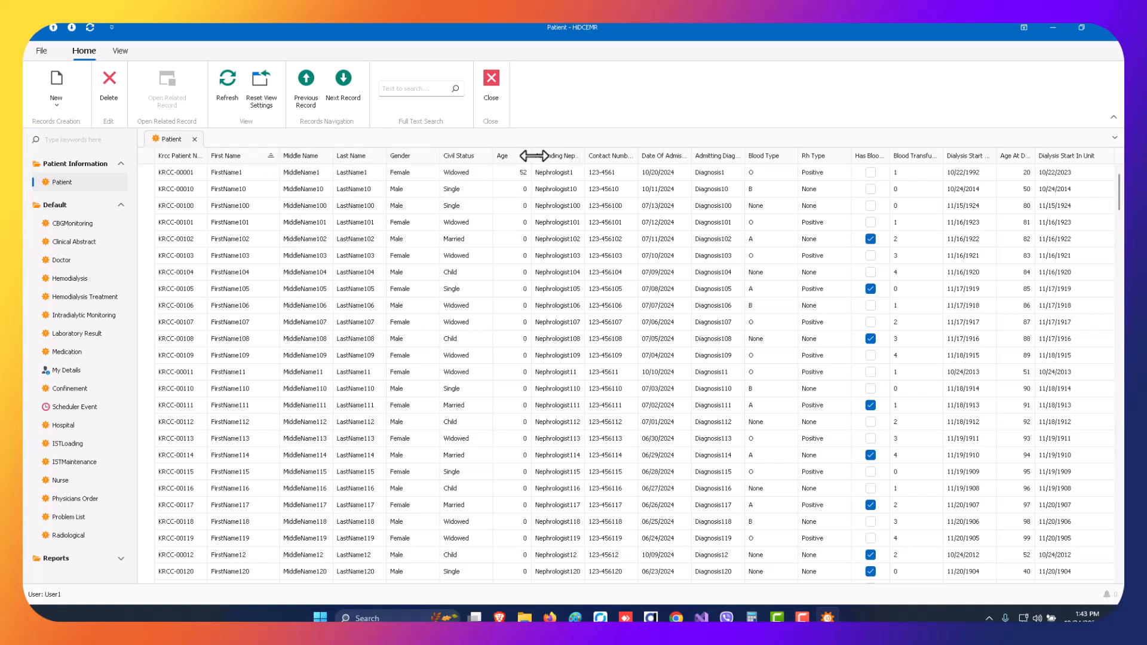
click(430, 156)
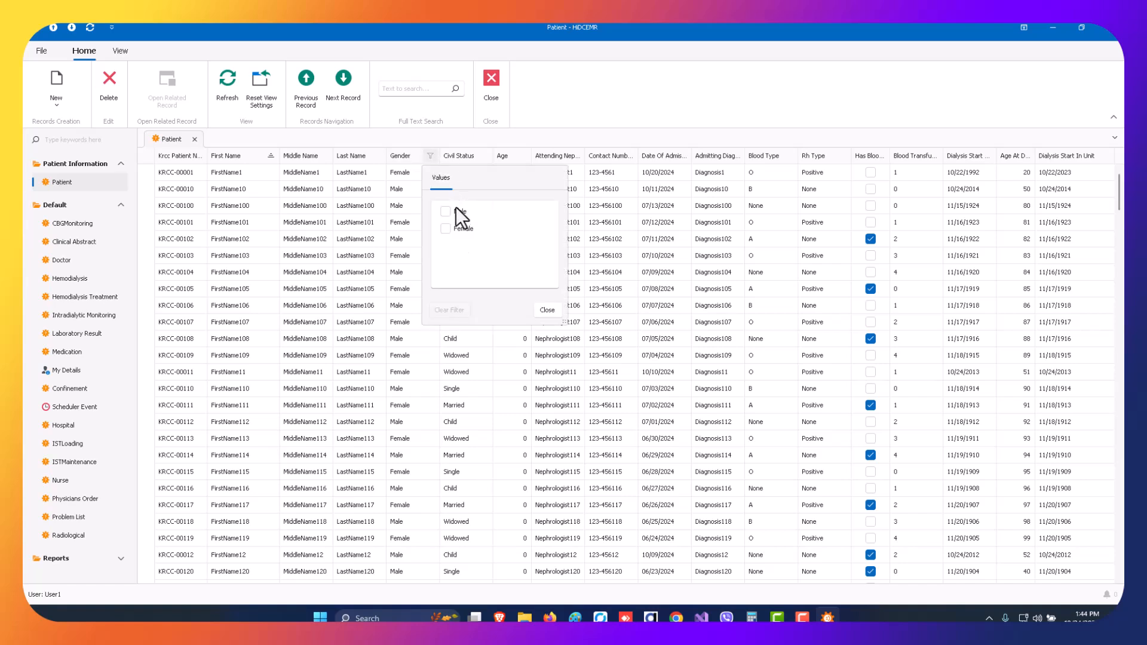
click(446, 229)
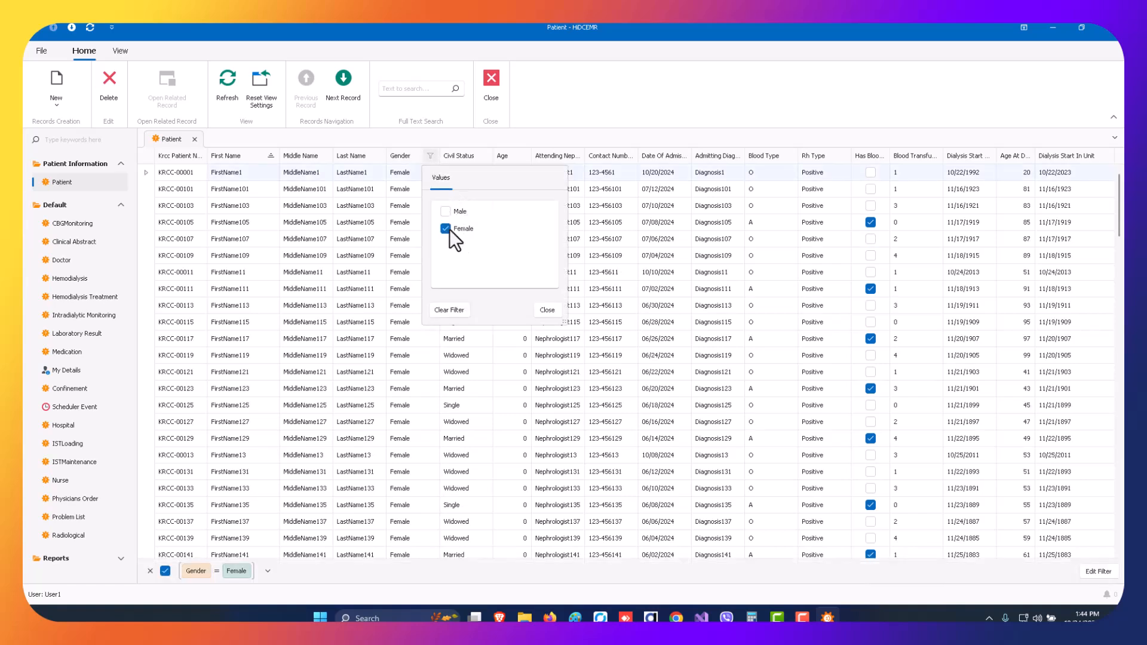
click(548, 311)
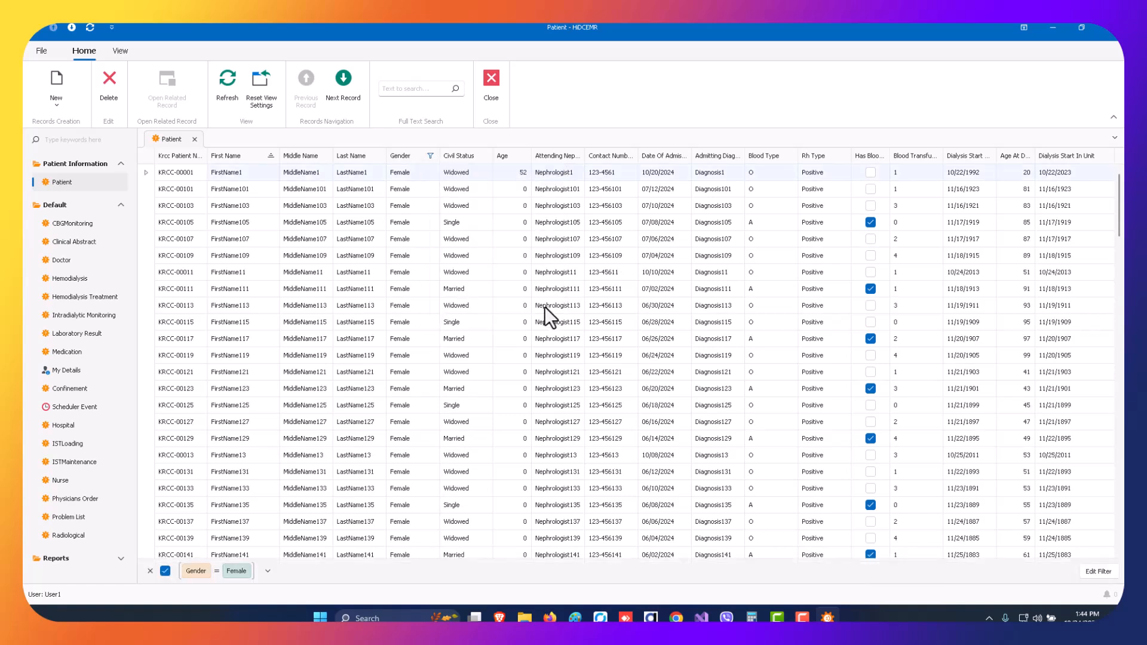
Narrow the filtered list to patients whose civil status is Married.
click(484, 156)
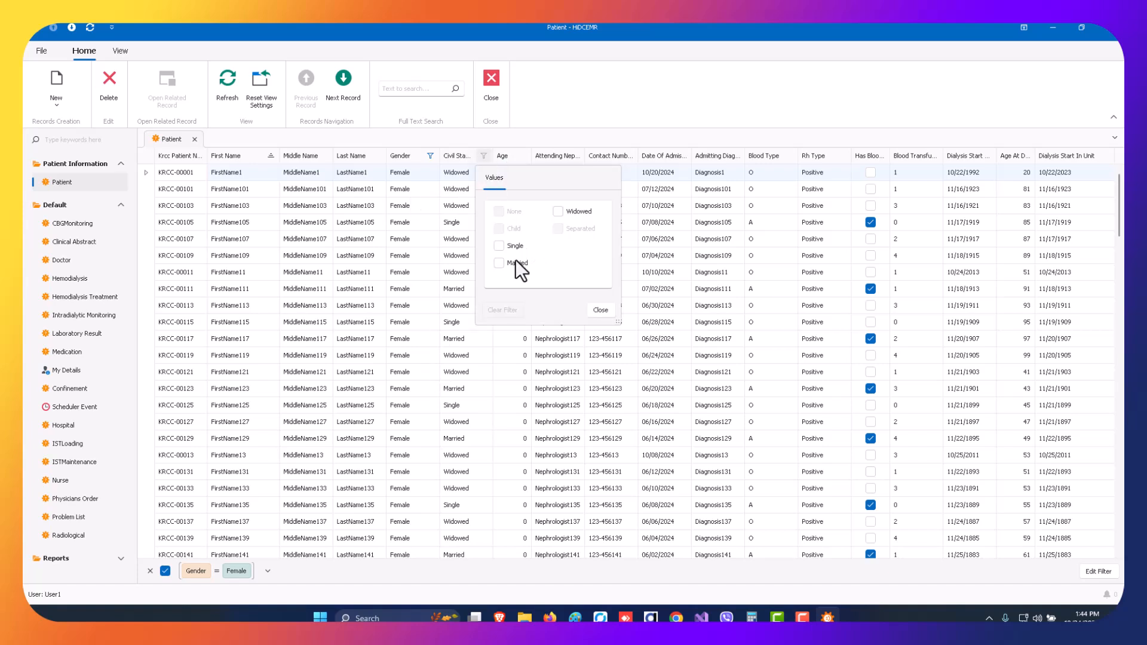
click(499, 263)
click(601, 310)
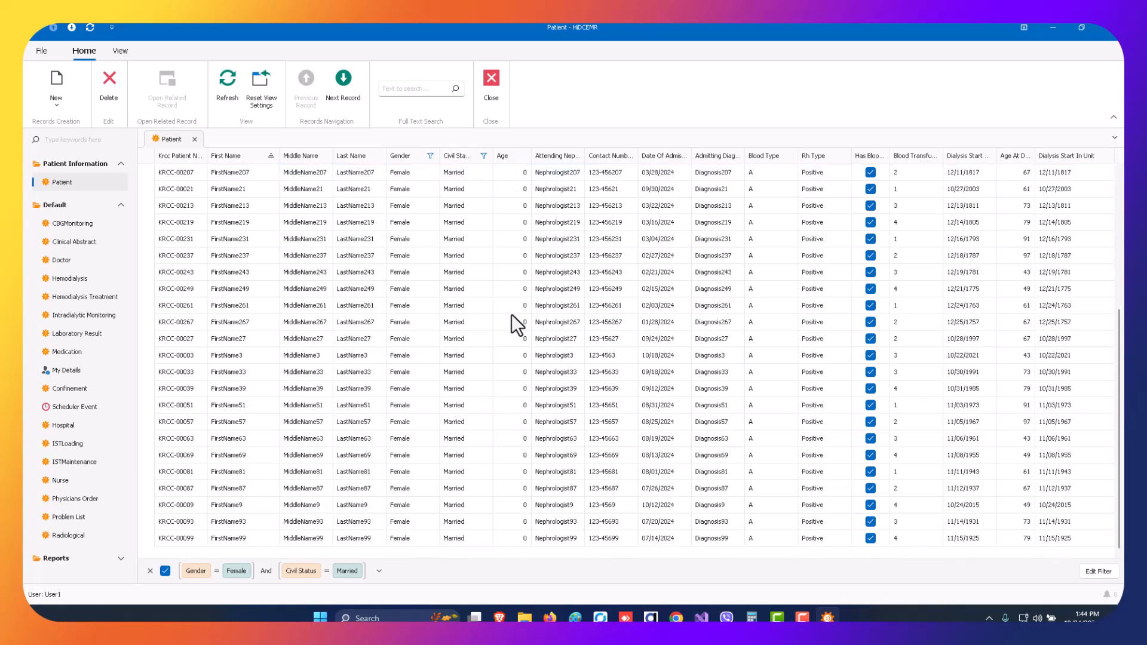
Try to filter the married female patients to ages greater than 20, and remove that age condition.
click(522, 156)
click(573, 178)
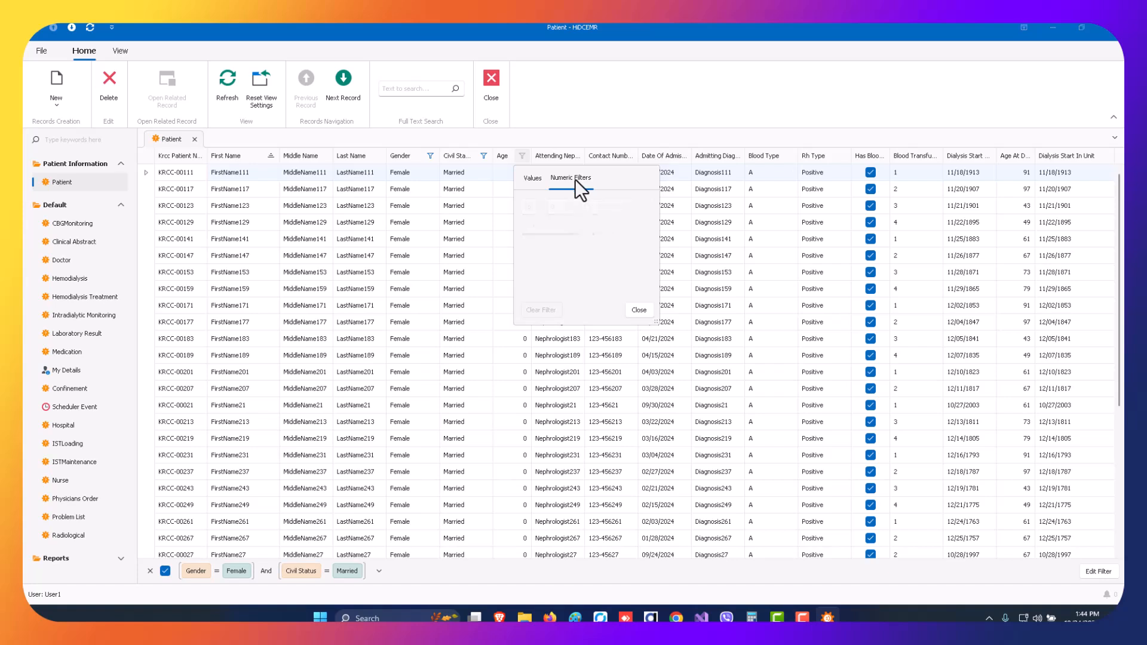
click(568, 208)
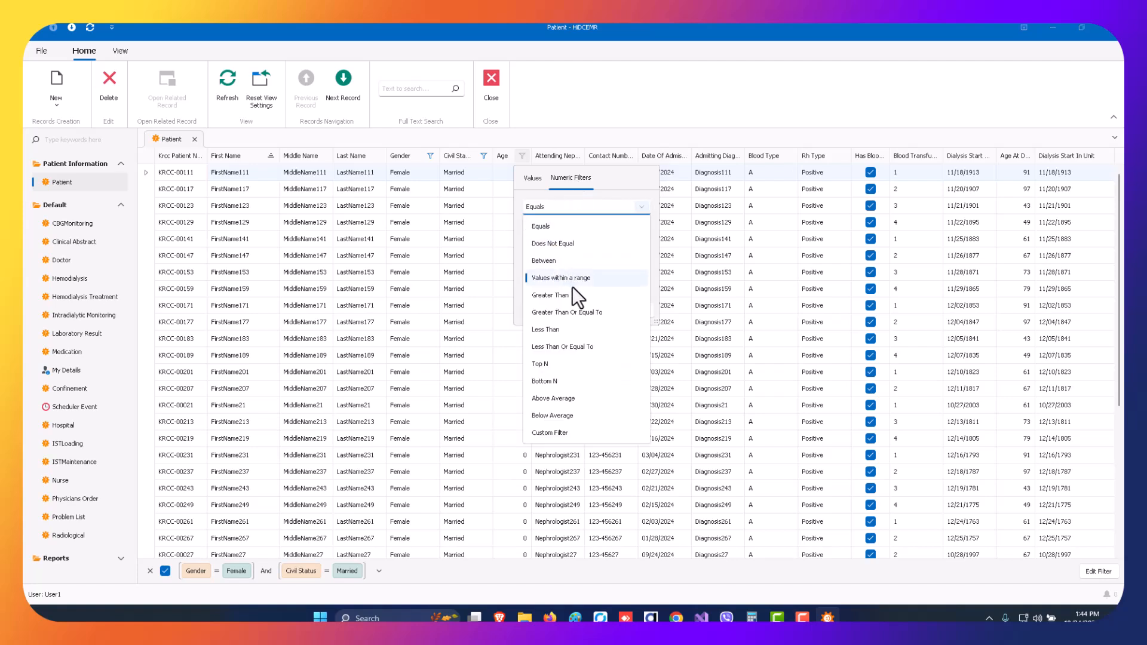
click(567, 297)
click(549, 227)
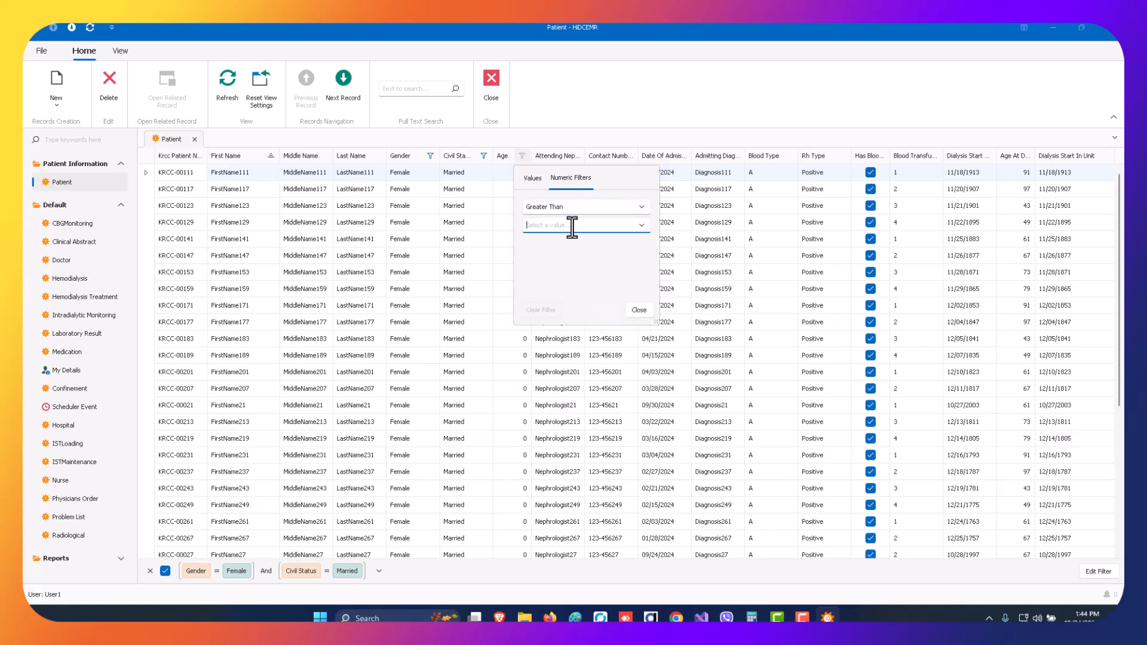
text(20)
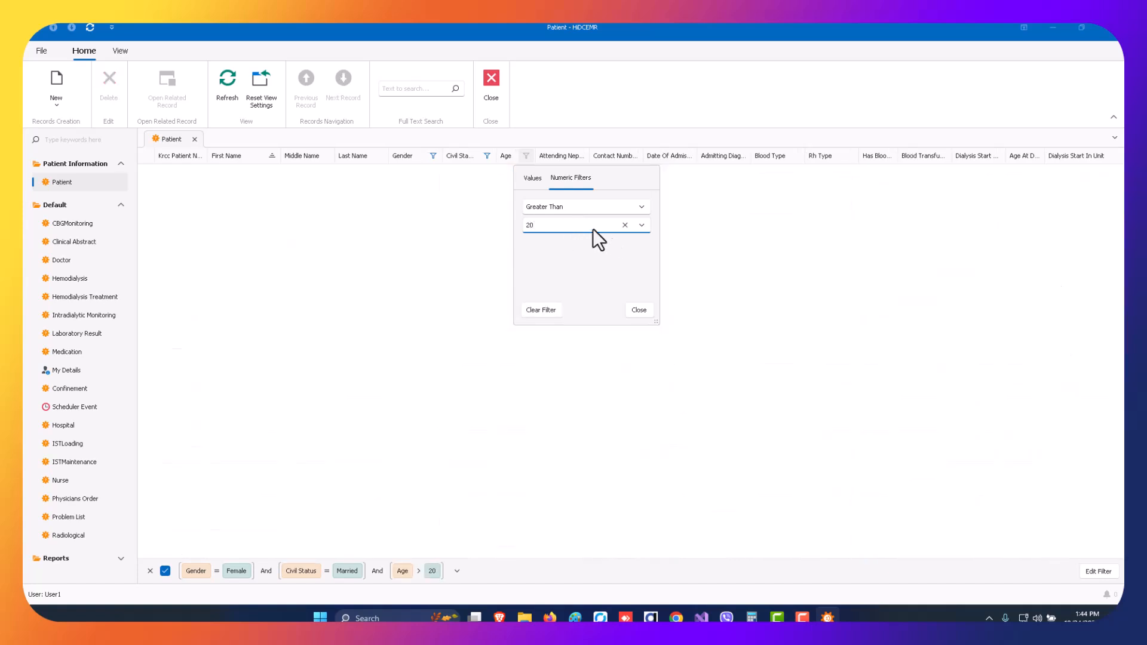
drag(548, 226, 506, 228)
key(BackSpace)
click(639, 310)
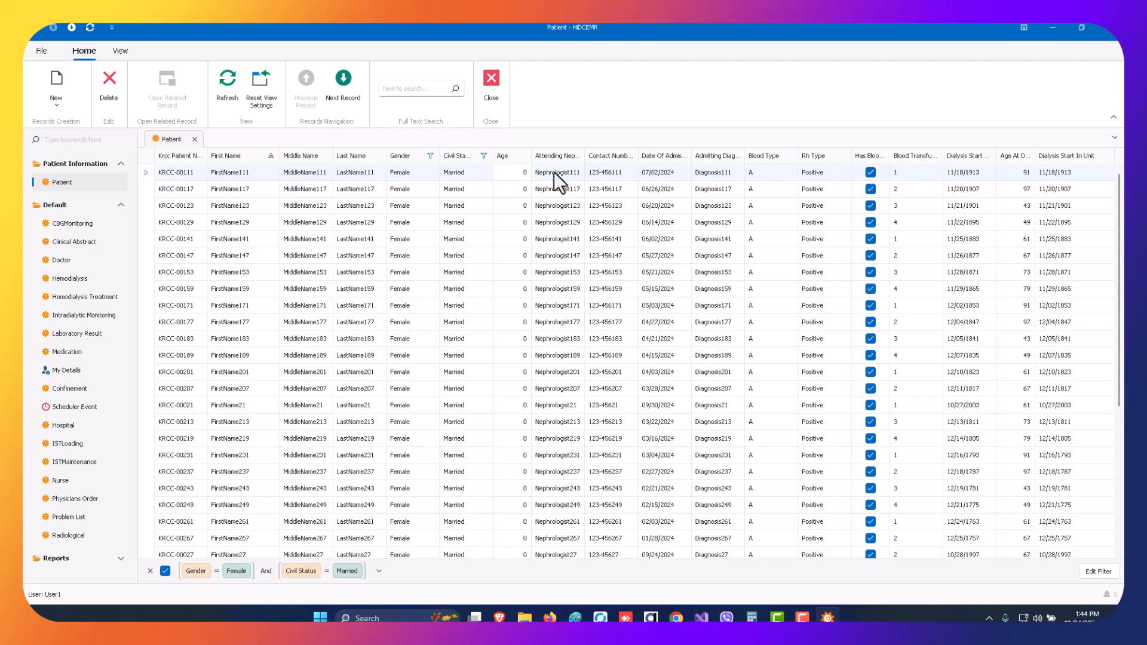
Change the birth year in the first listed patient's record, saving and closing the record.
double_click(501, 172)
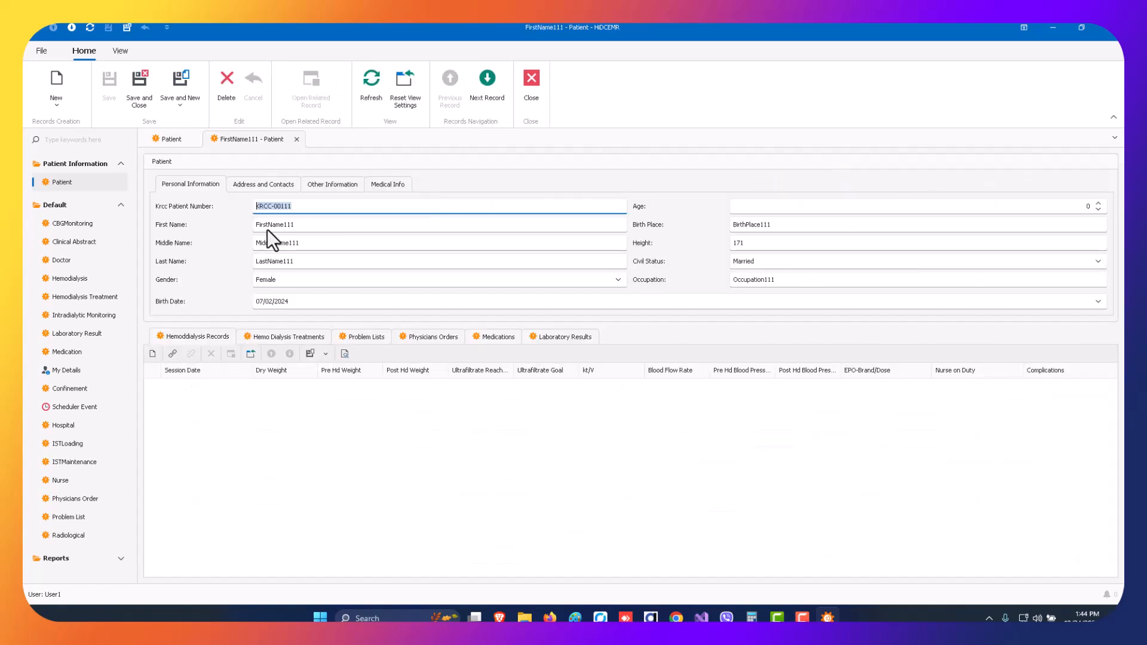
click(310, 302)
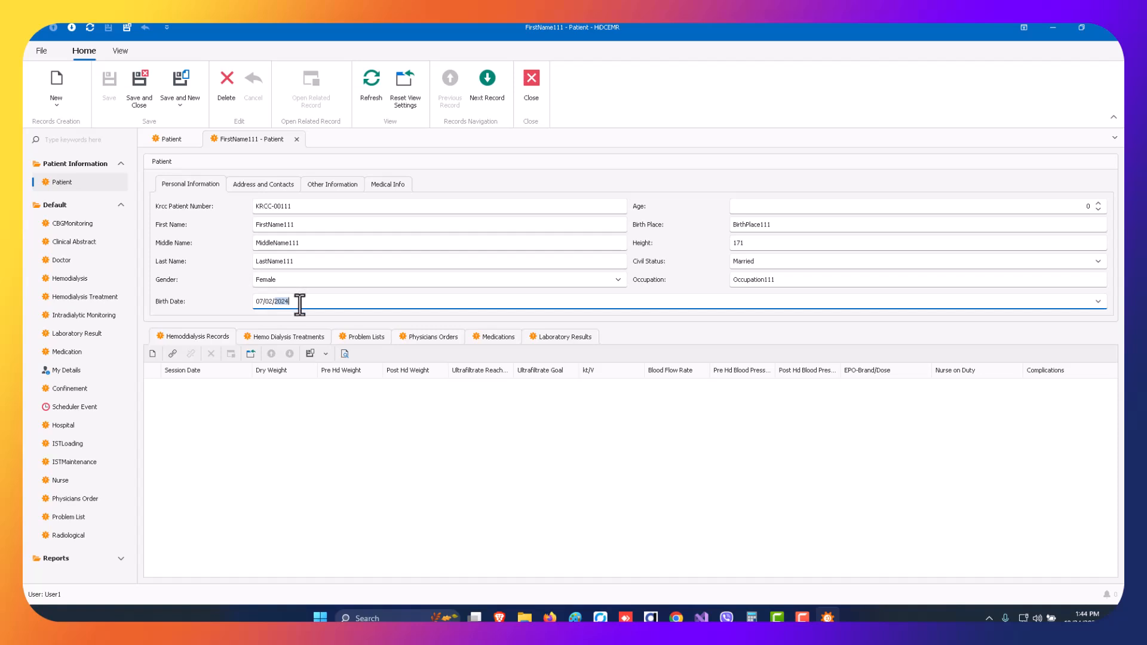
text(2000)
click(134, 77)
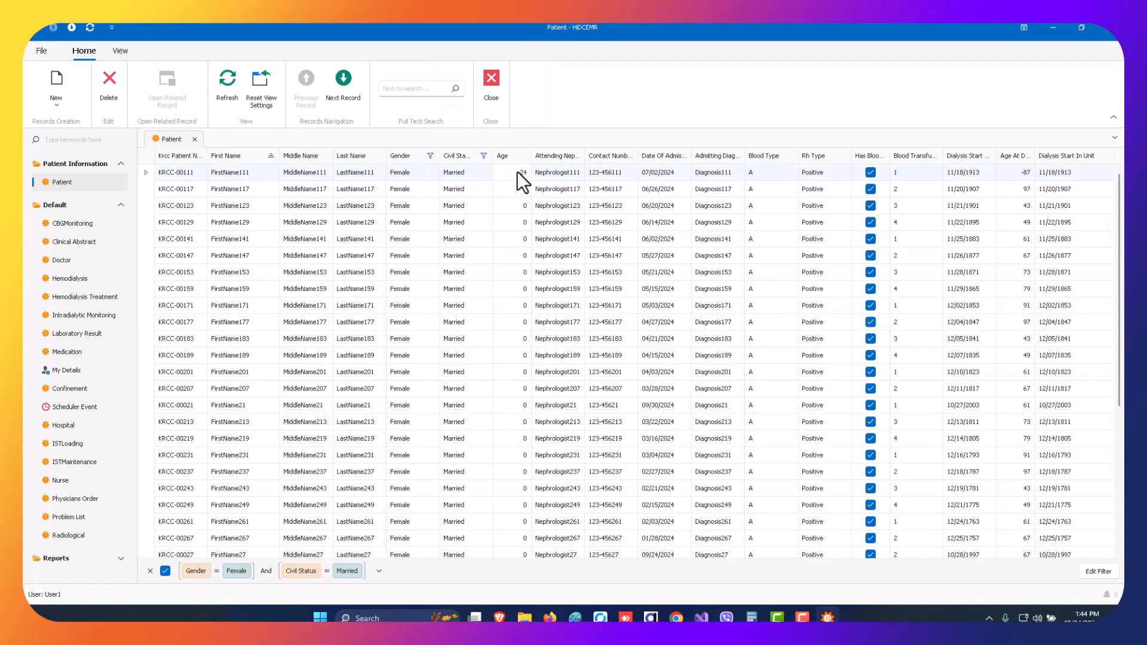
Apply a numeric filter on age, Greater Than 20, to the married female patients.
click(522, 156)
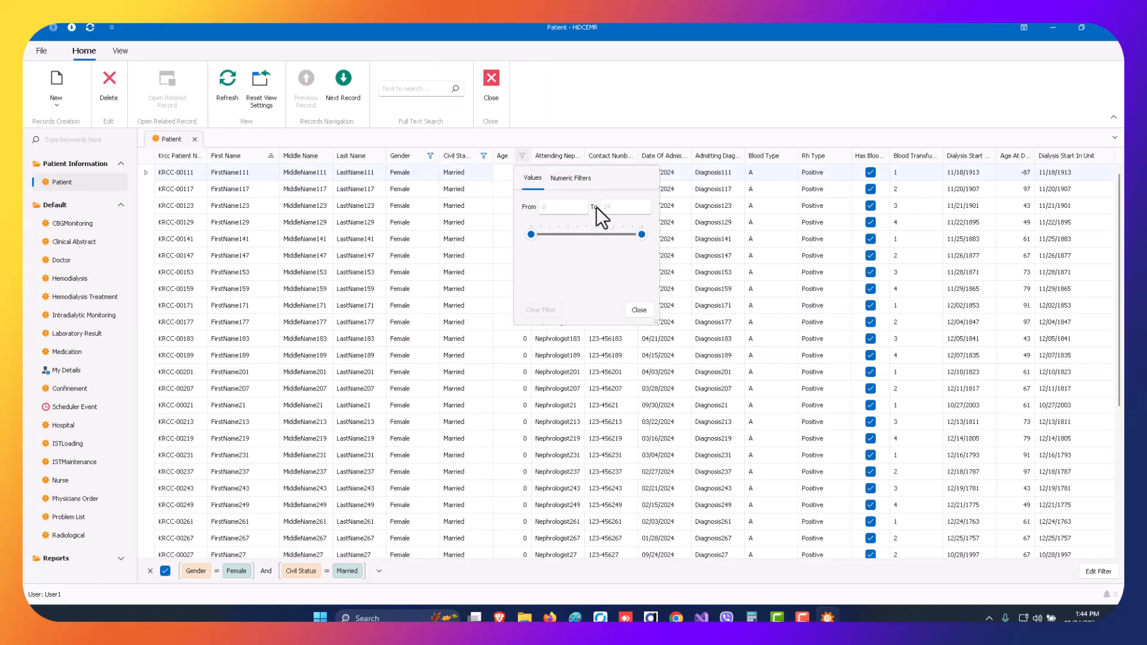
click(573, 177)
click(564, 207)
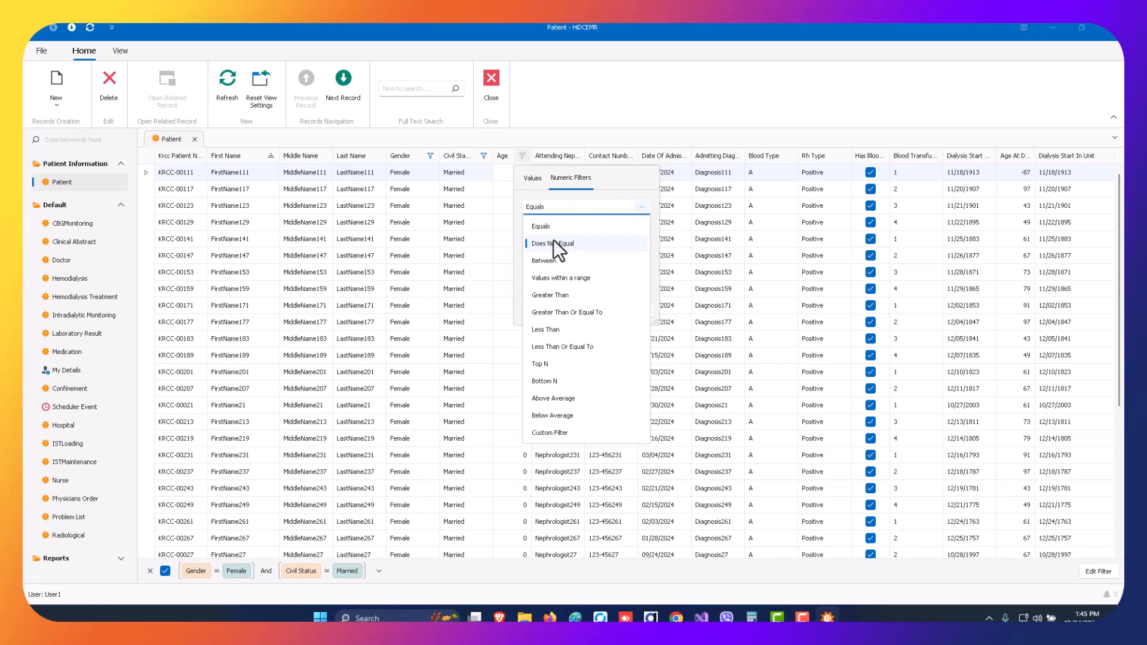
click(565, 296)
click(566, 226)
text(20)
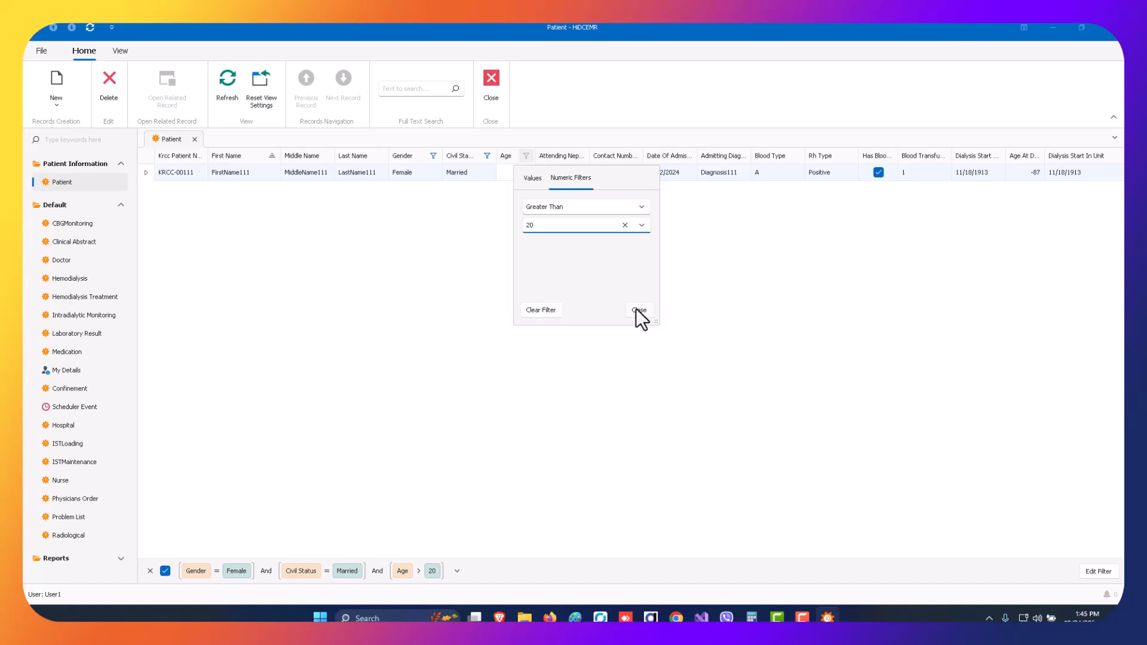
click(638, 310)
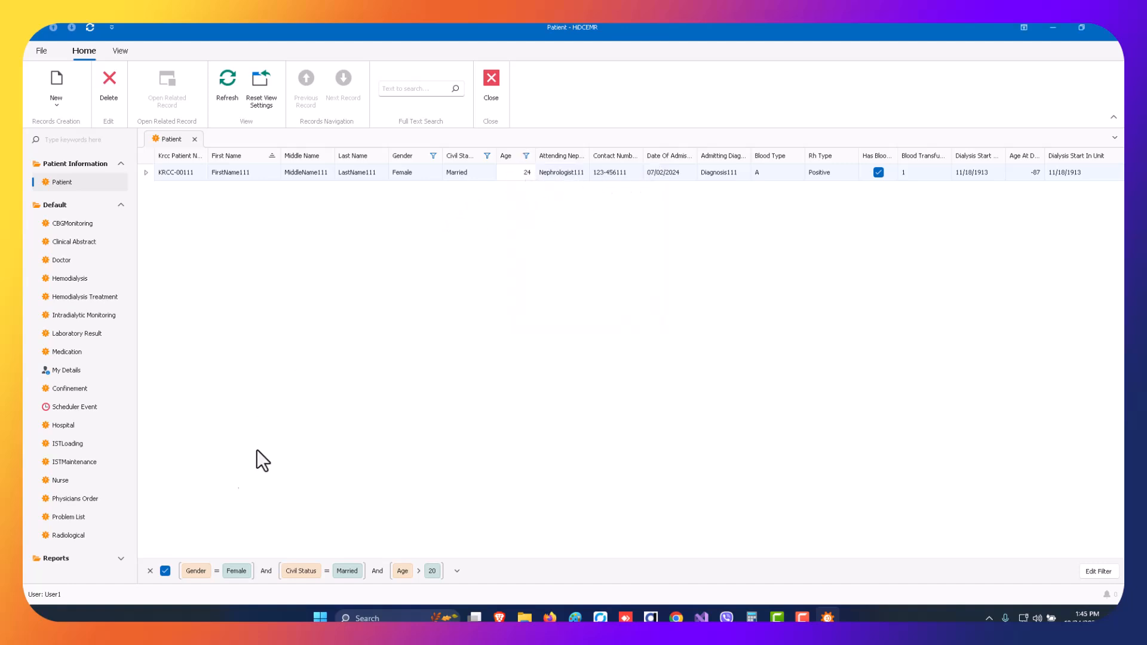
Remove all filters from the patient list and look through the full list.
click(150, 571)
scroll(650, 278, down, 6)
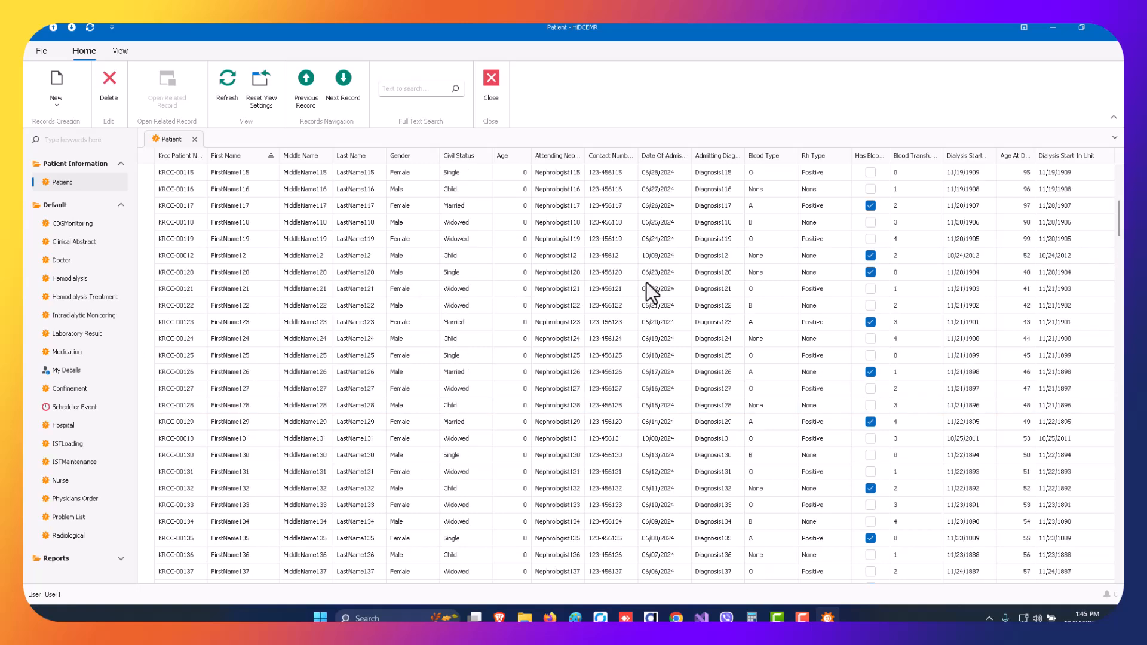
scroll(357, 241, down, 20)
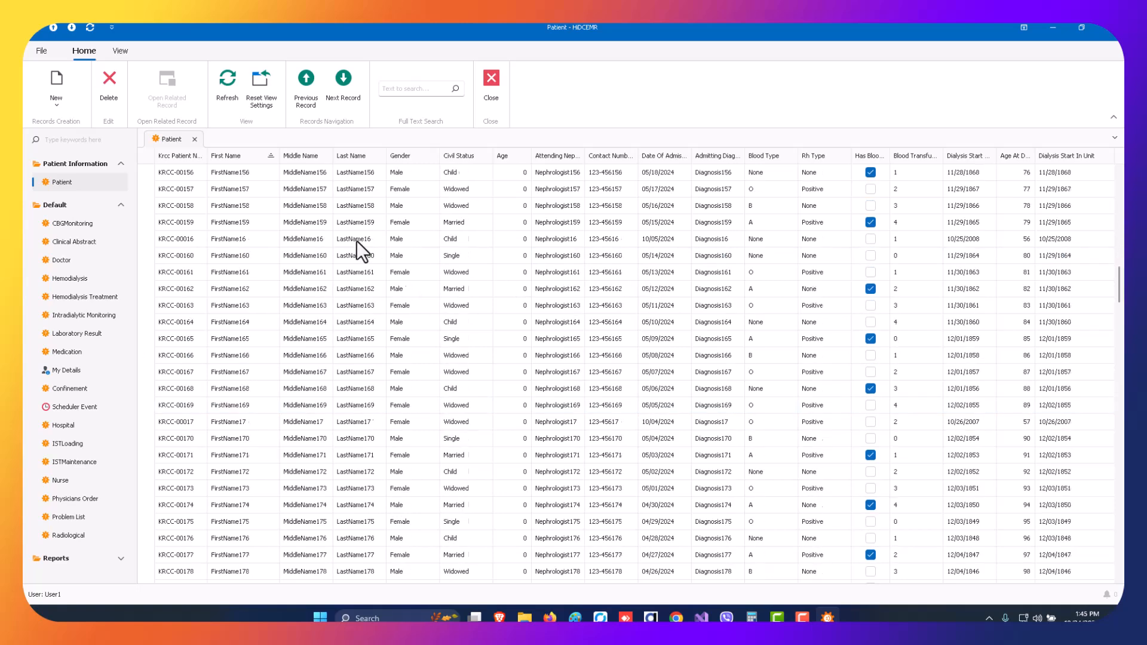
scroll(358, 244, down, 20)
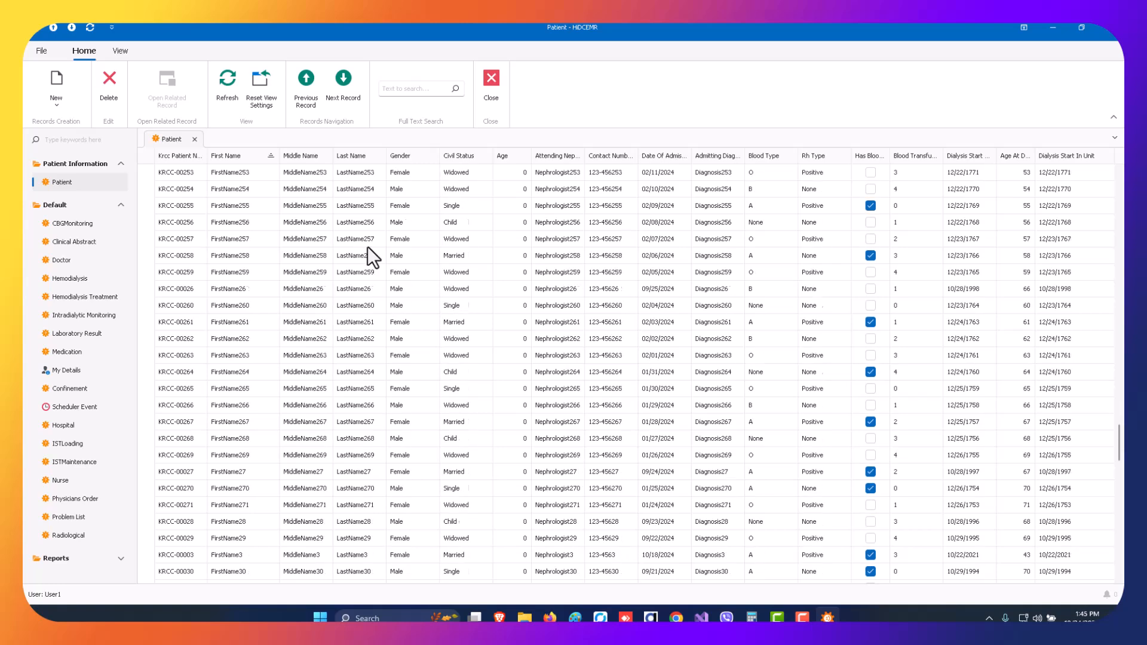
scroll(369, 246, up, 20)
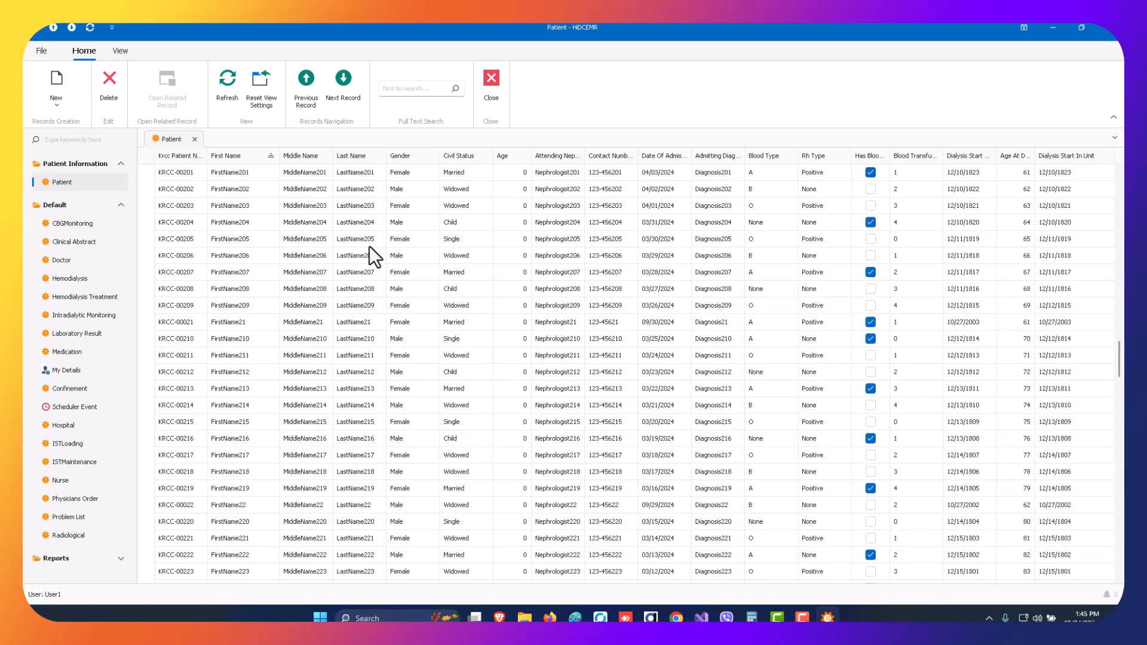
scroll(369, 245, up, 14)
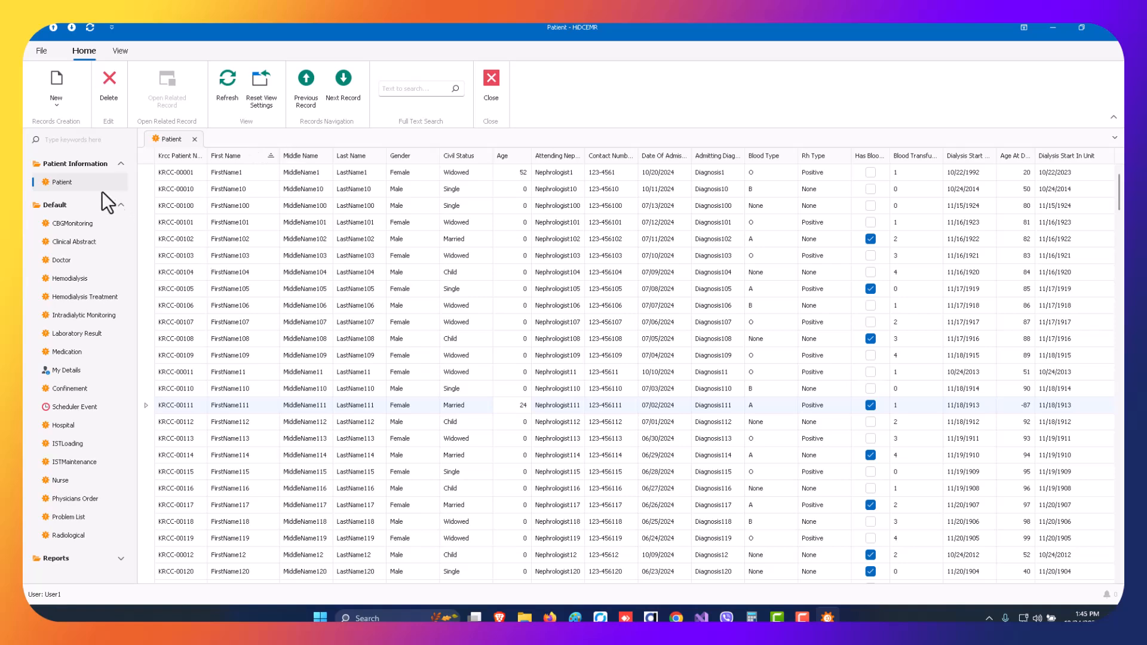
Search the patient list for the added patient's first name and open the matching record.
click(420, 88)
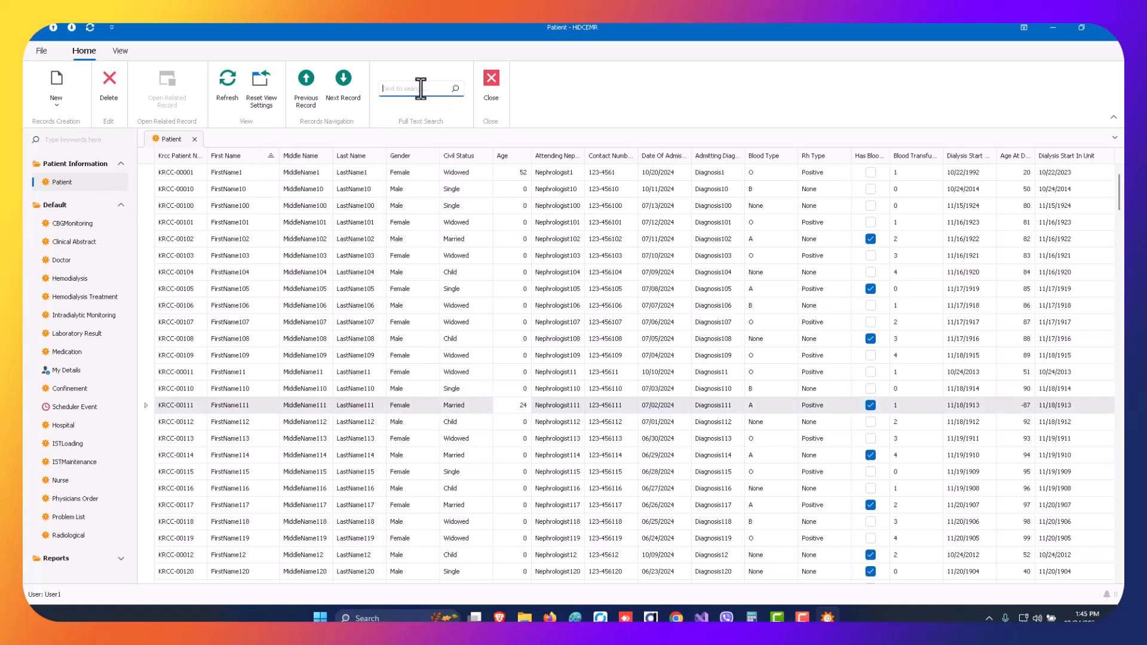
text(John)
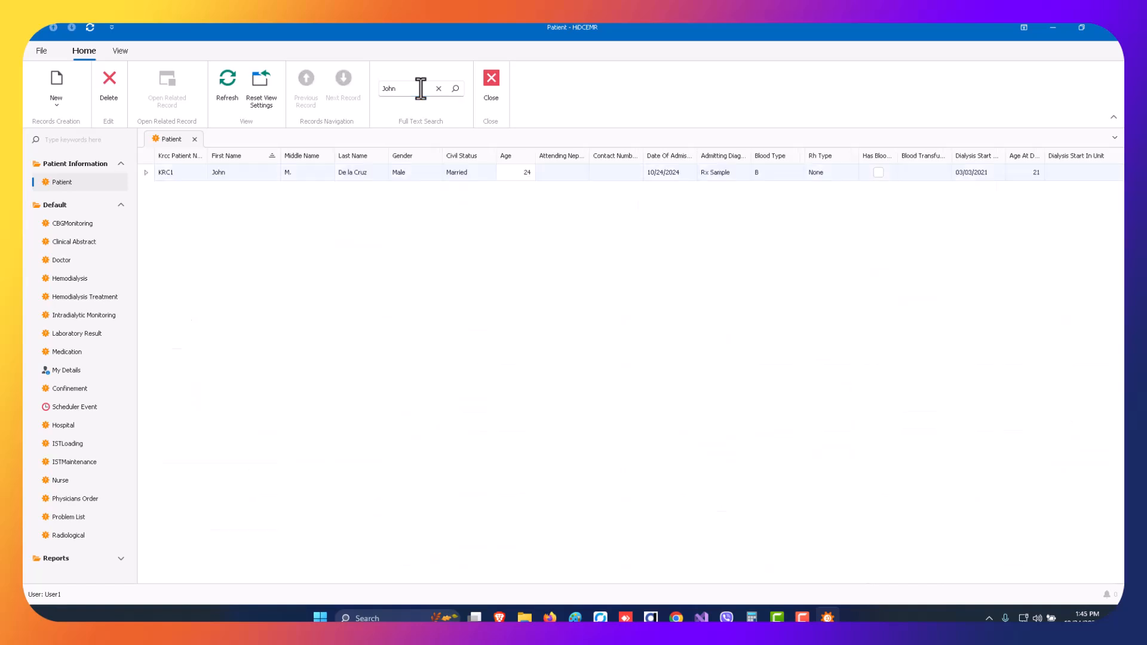
double_click(314, 170)
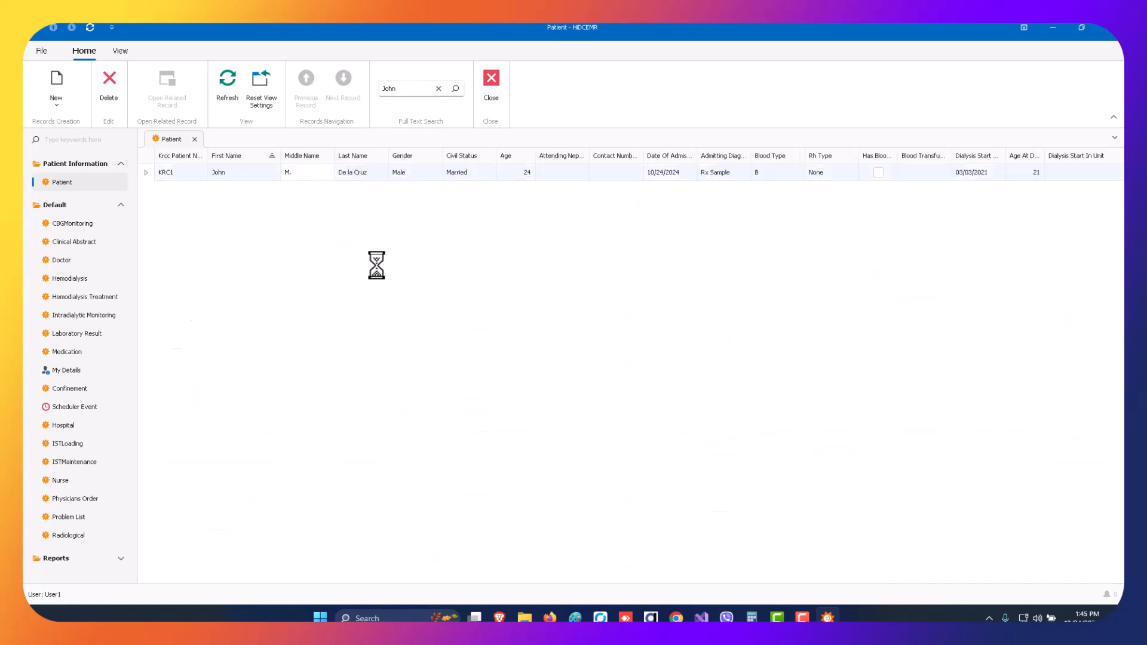
Look through the patient's hemodialysis, treatment, problem, physician order, medication and laboratory result records.
click(216, 338)
click(282, 338)
click(371, 337)
click(404, 337)
click(491, 338)
click(573, 337)
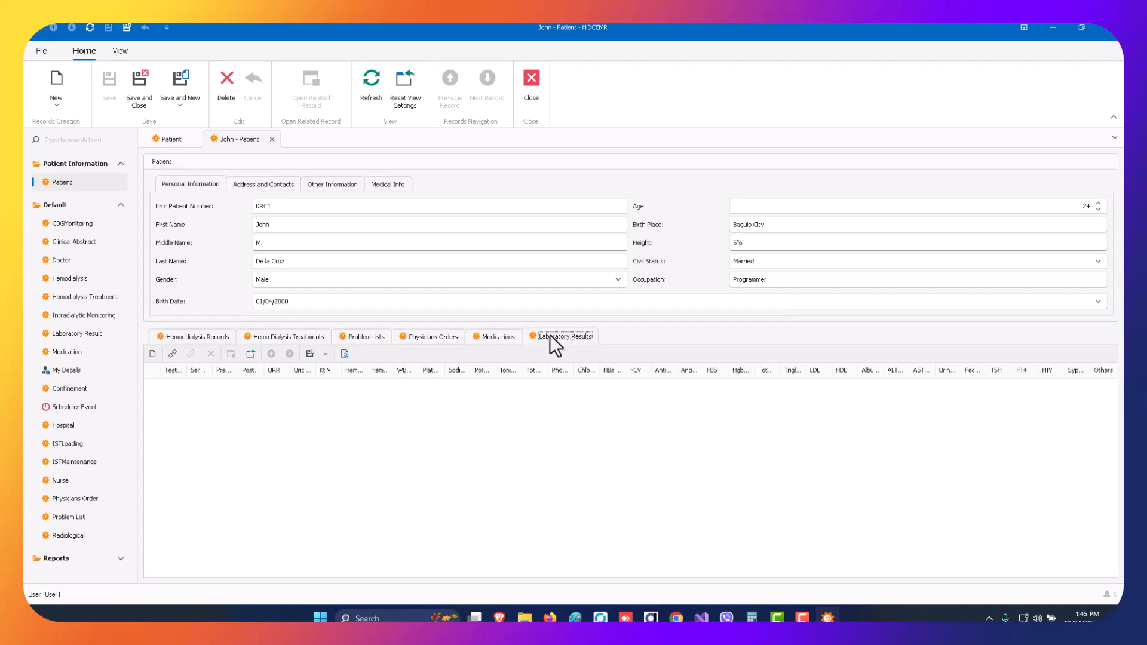
click(441, 336)
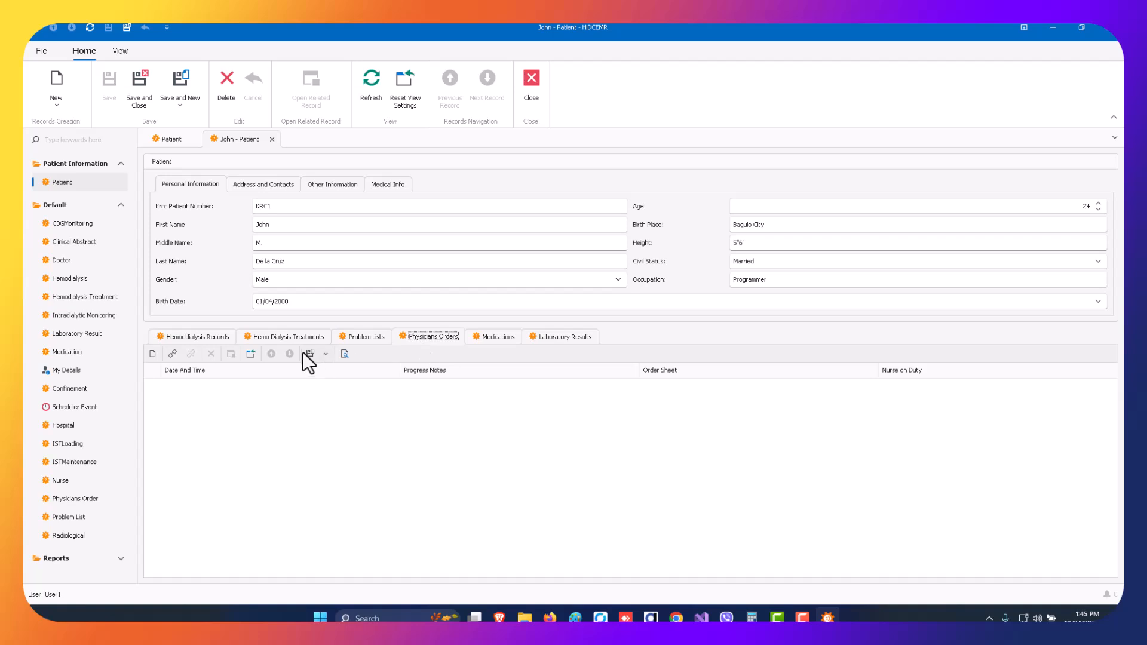
click(278, 338)
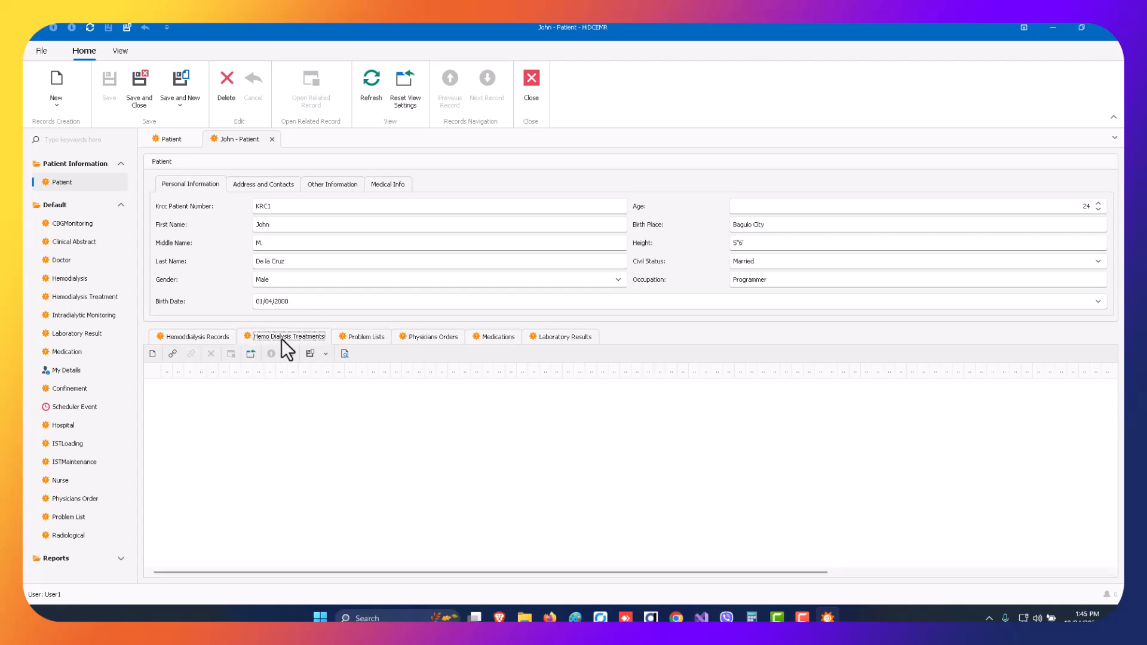
click(207, 338)
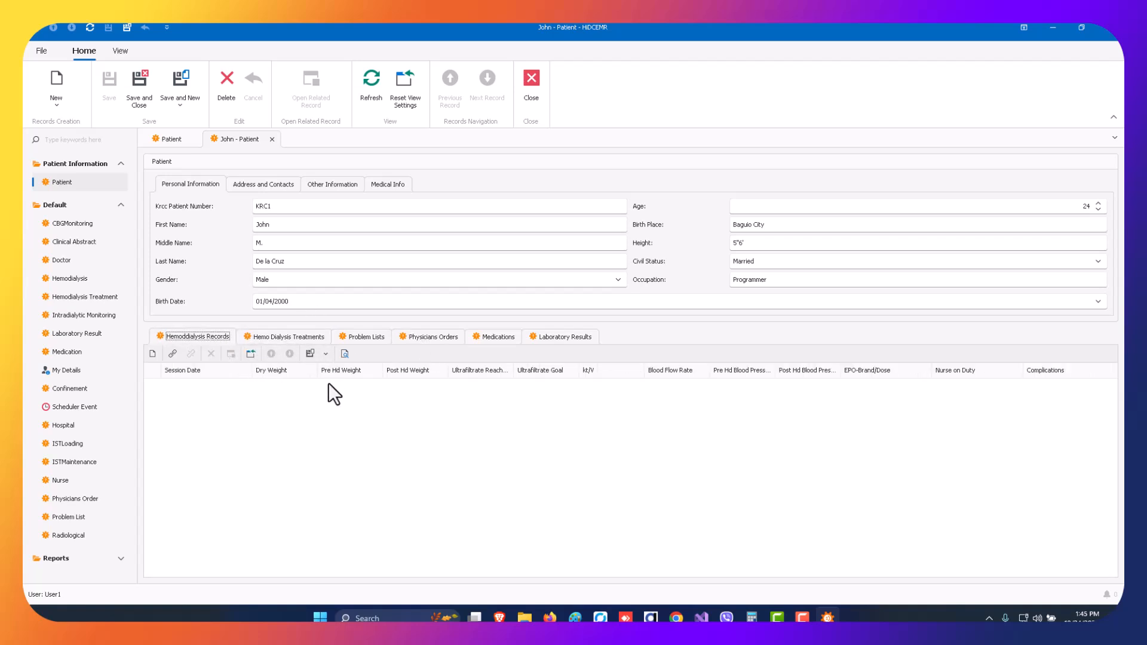
Review the patient's problem, order, medication, laboratory and hemodialysis records again, plus the address and contact and personal information sections.
click(367, 337)
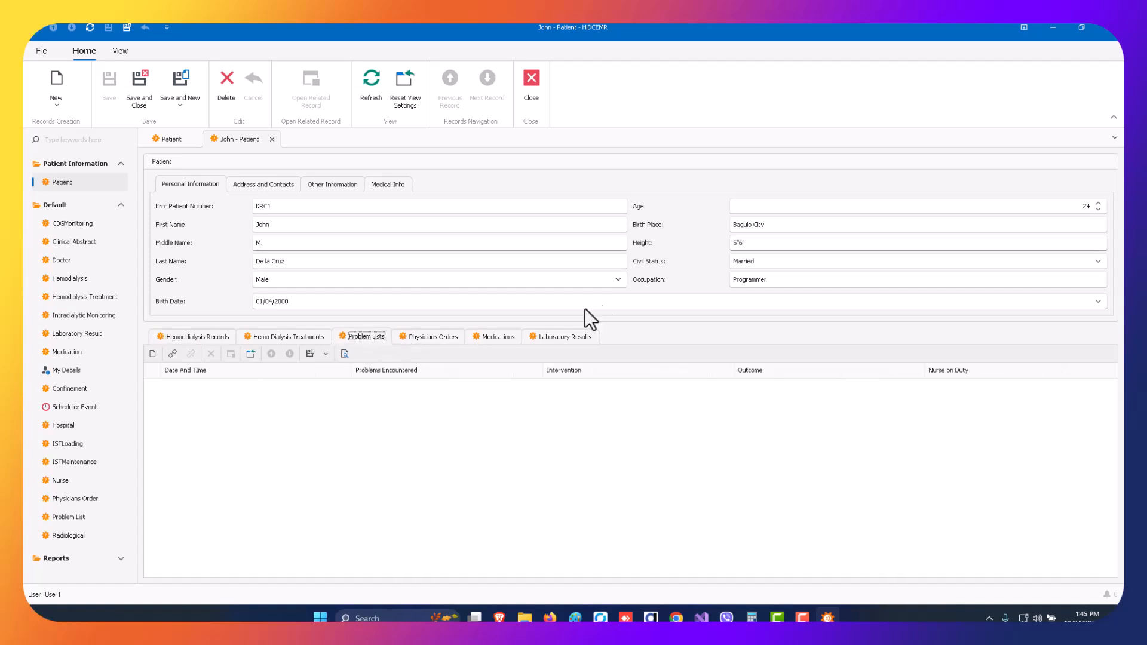
click(443, 337)
click(490, 337)
click(535, 338)
click(197, 339)
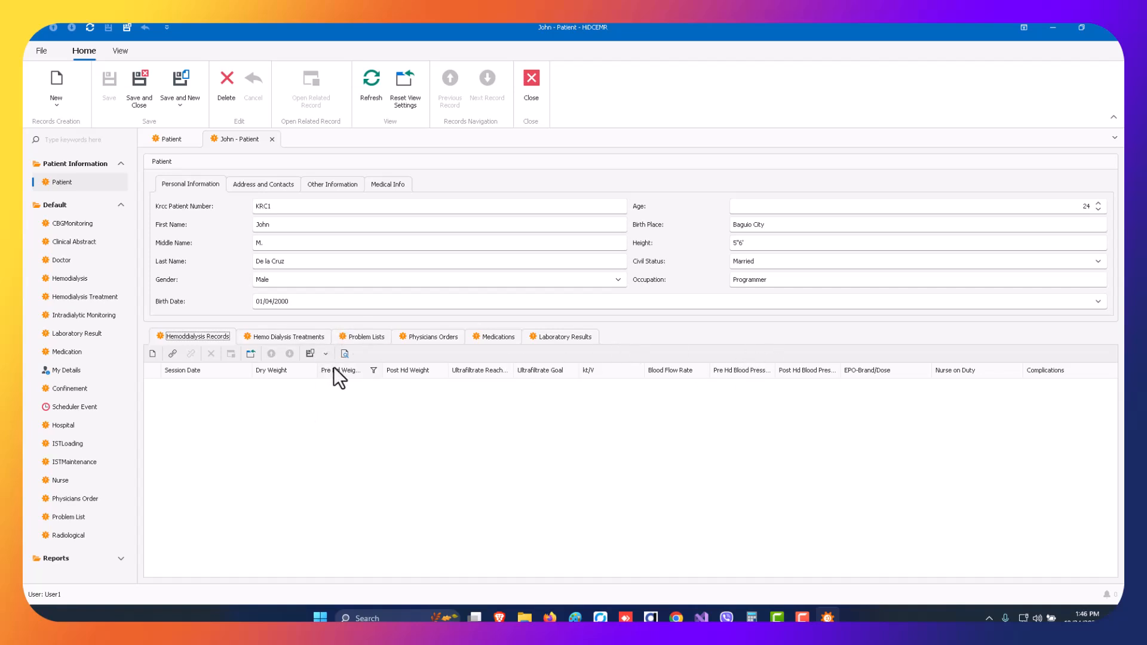
click(257, 184)
click(187, 185)
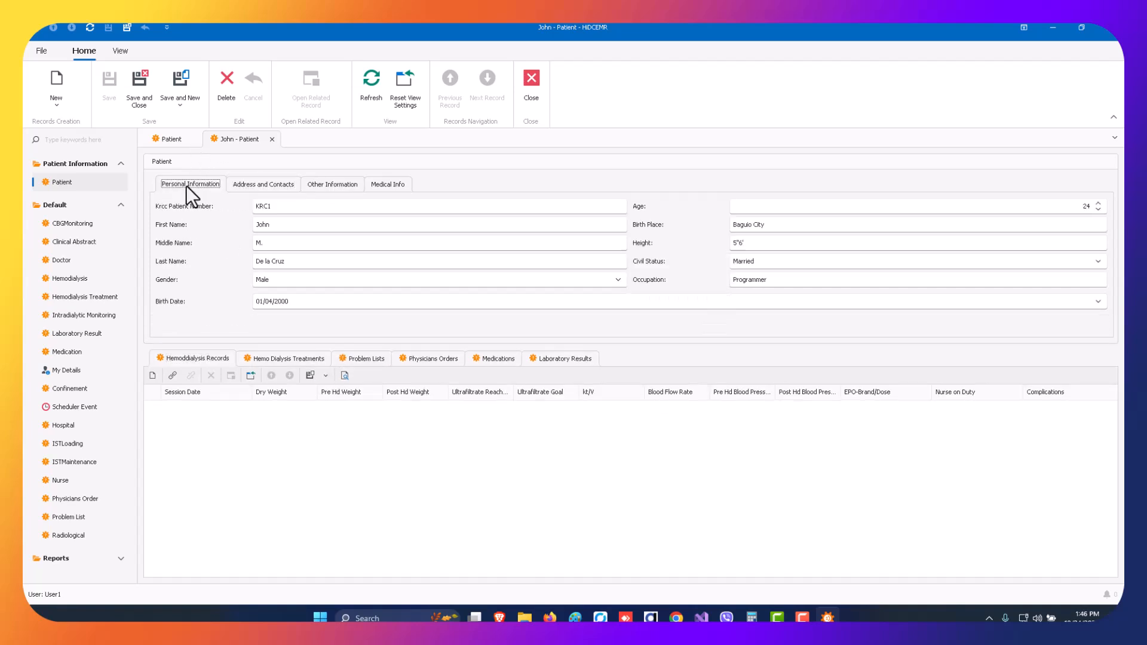